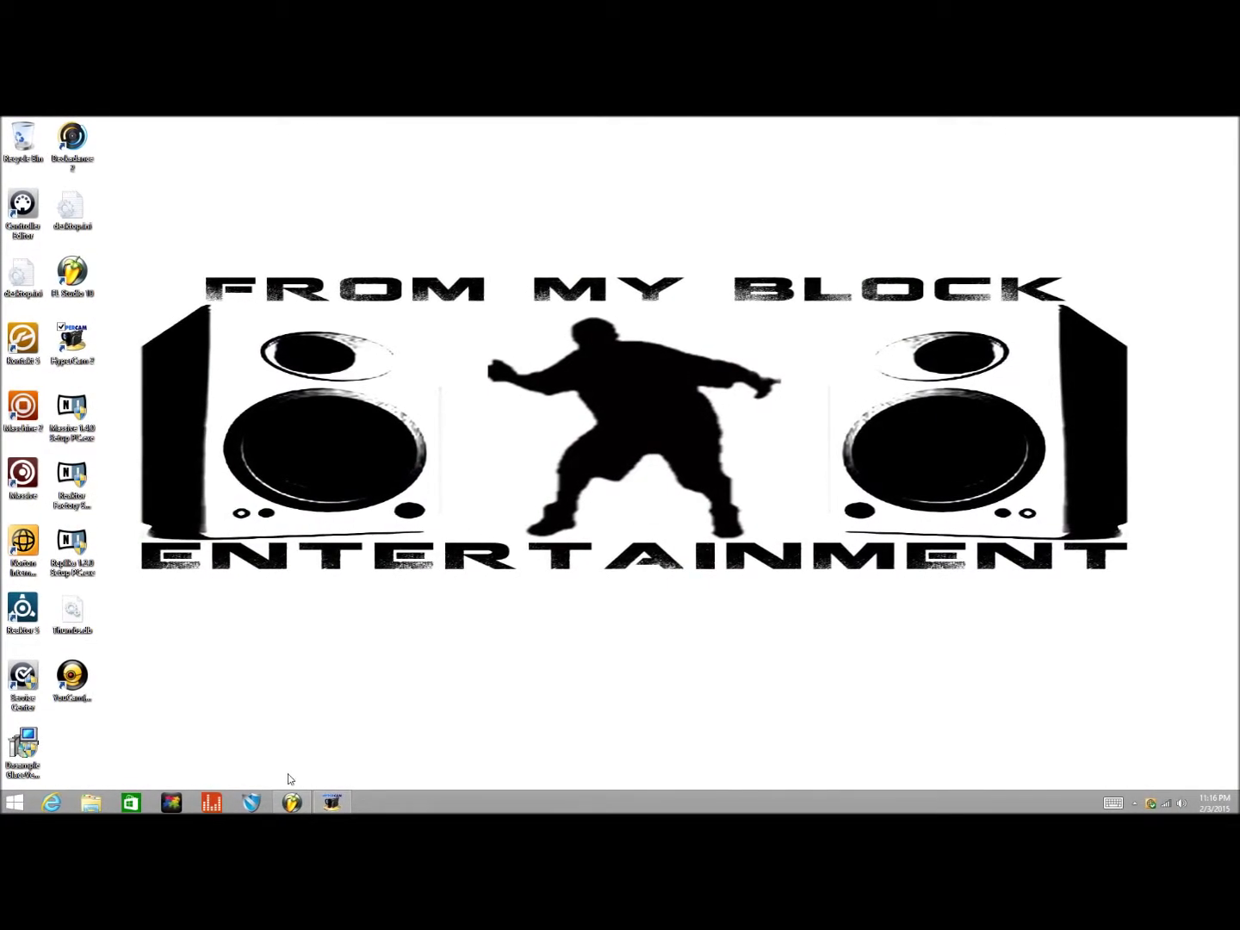
Switch to FL Studio and close the sample browser to give the playlist the full width
{"action": "mouse_move", "coordinate": [294, 804]}
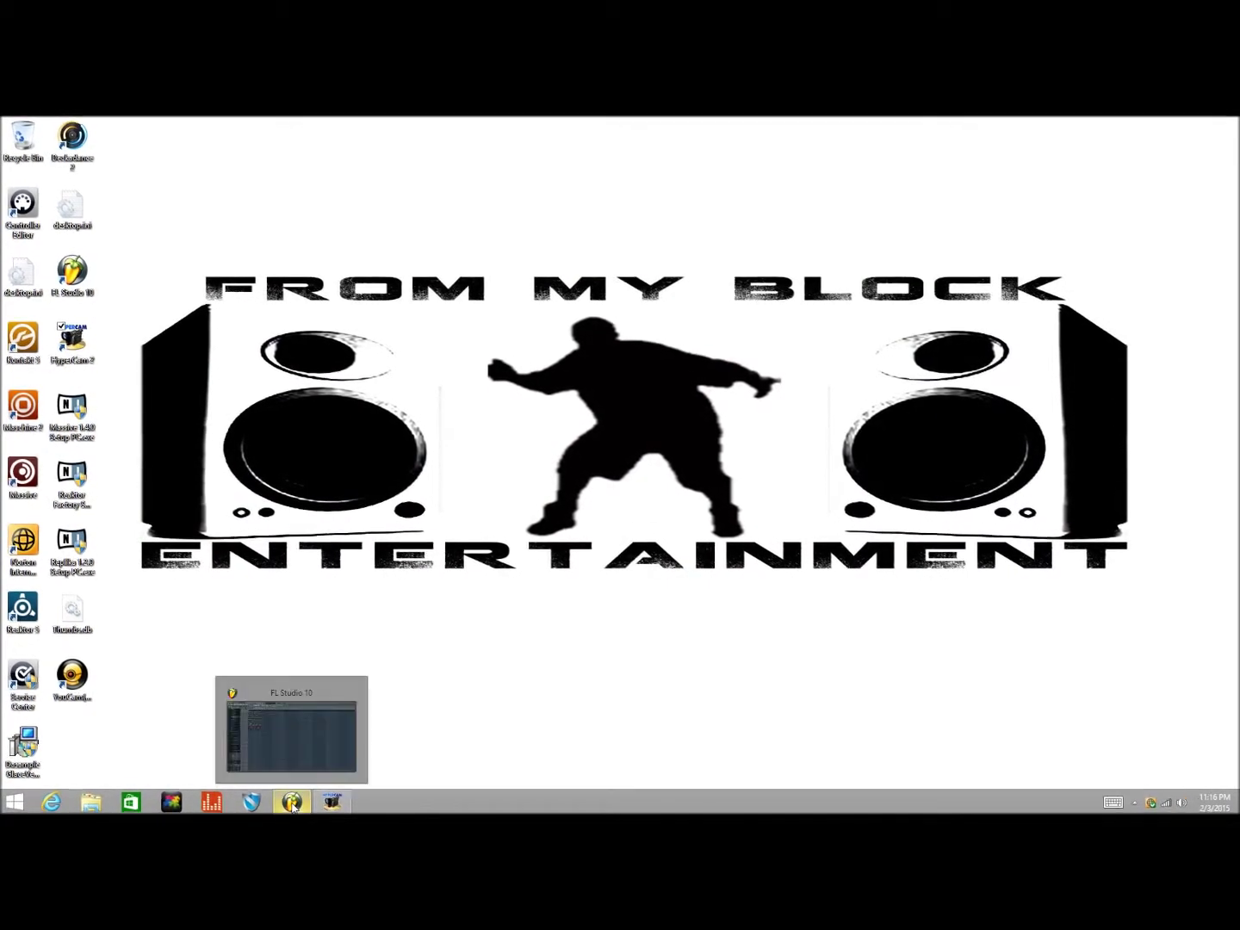
{"action": "left_click", "coordinate": [291, 734]}
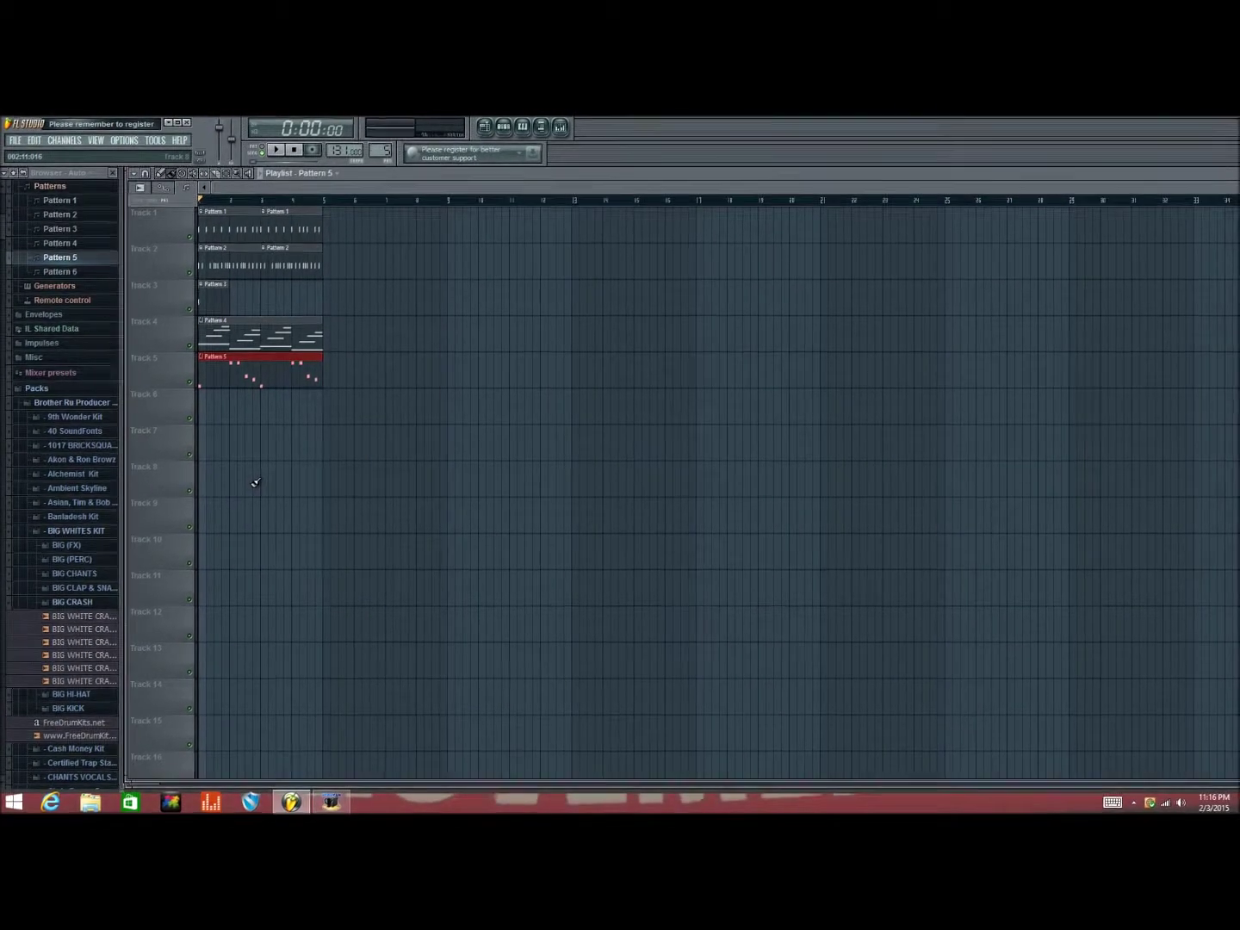
{"action": "left_click", "coordinate": [113, 173]}
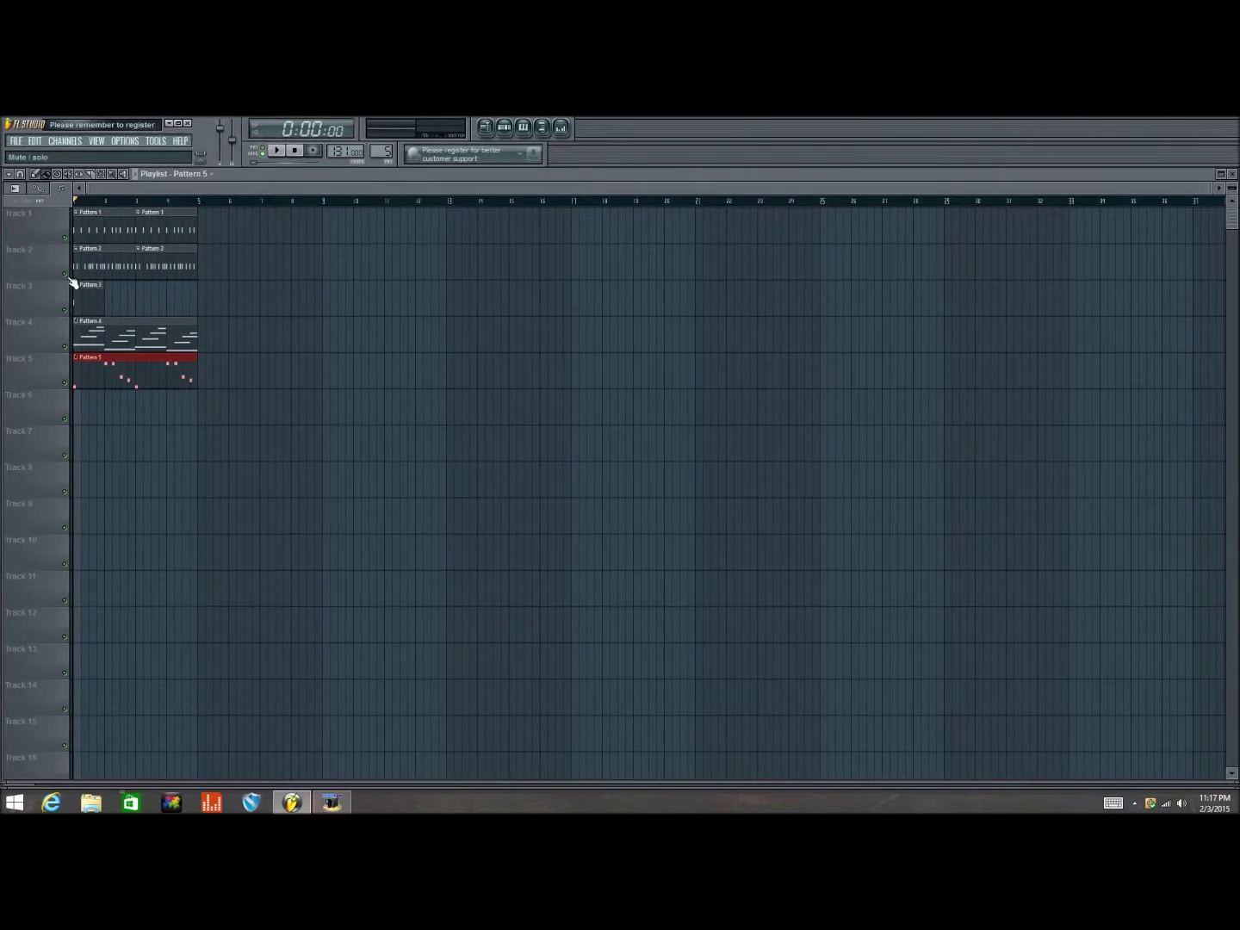
Solo playlist Tracks 5, 4, 3, 2 and 1 one after another
{"action": "right_click", "coordinate": [66, 384]}
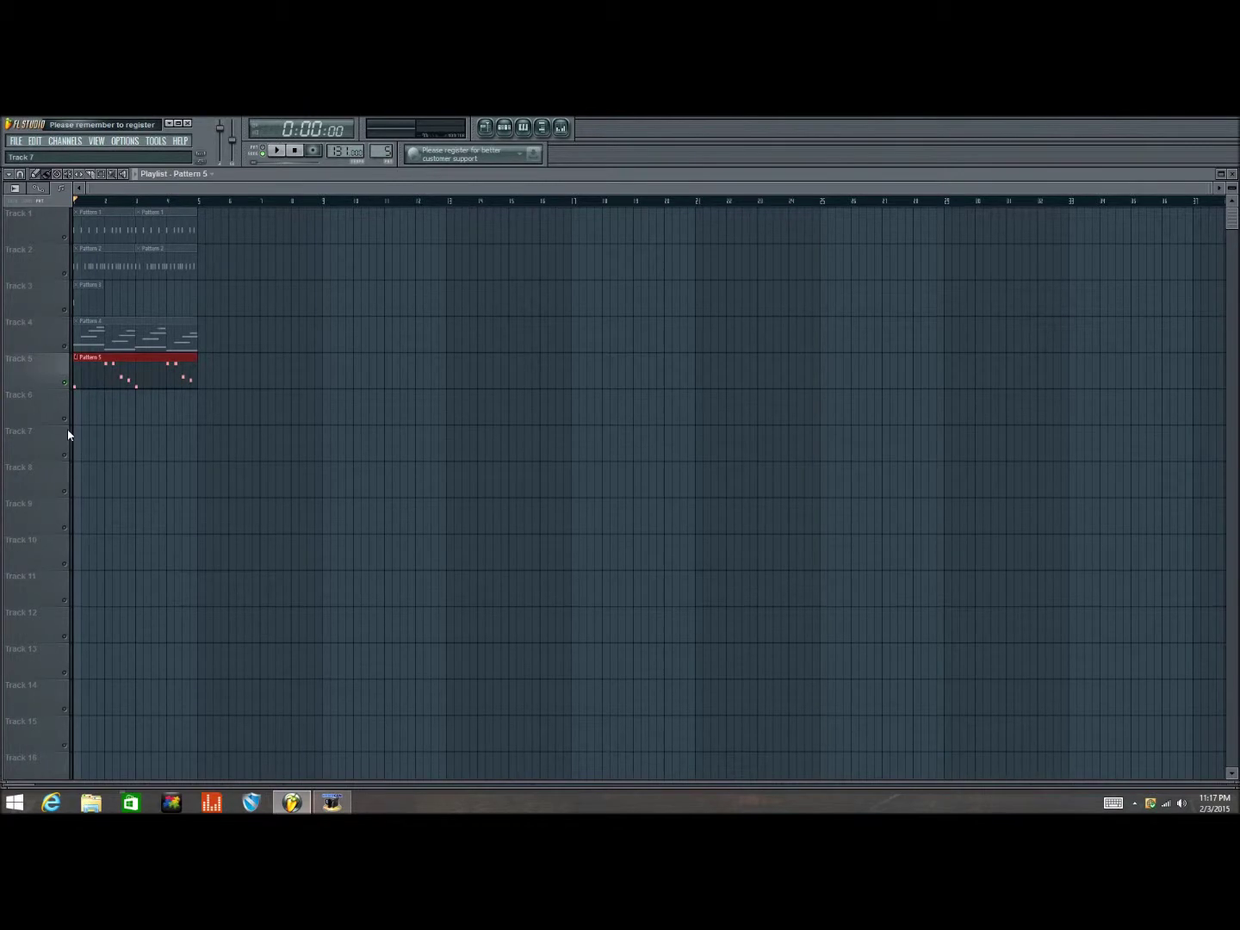
{"action": "right_click", "coordinate": [66, 346]}
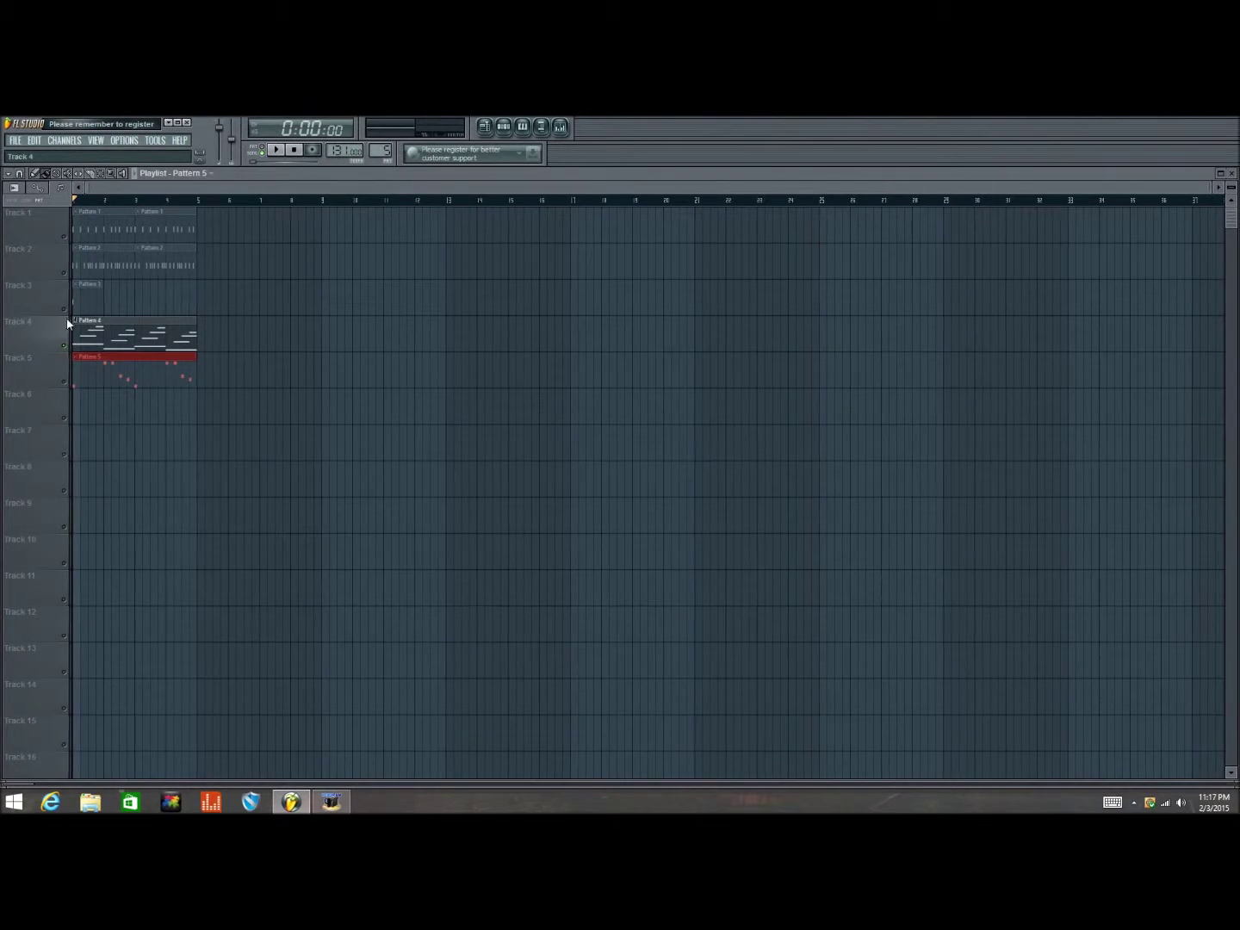
{"action": "right_click", "coordinate": [64, 308]}
{"action": "right_click", "coordinate": [65, 273]}
{"action": "right_click", "coordinate": [66, 238]}
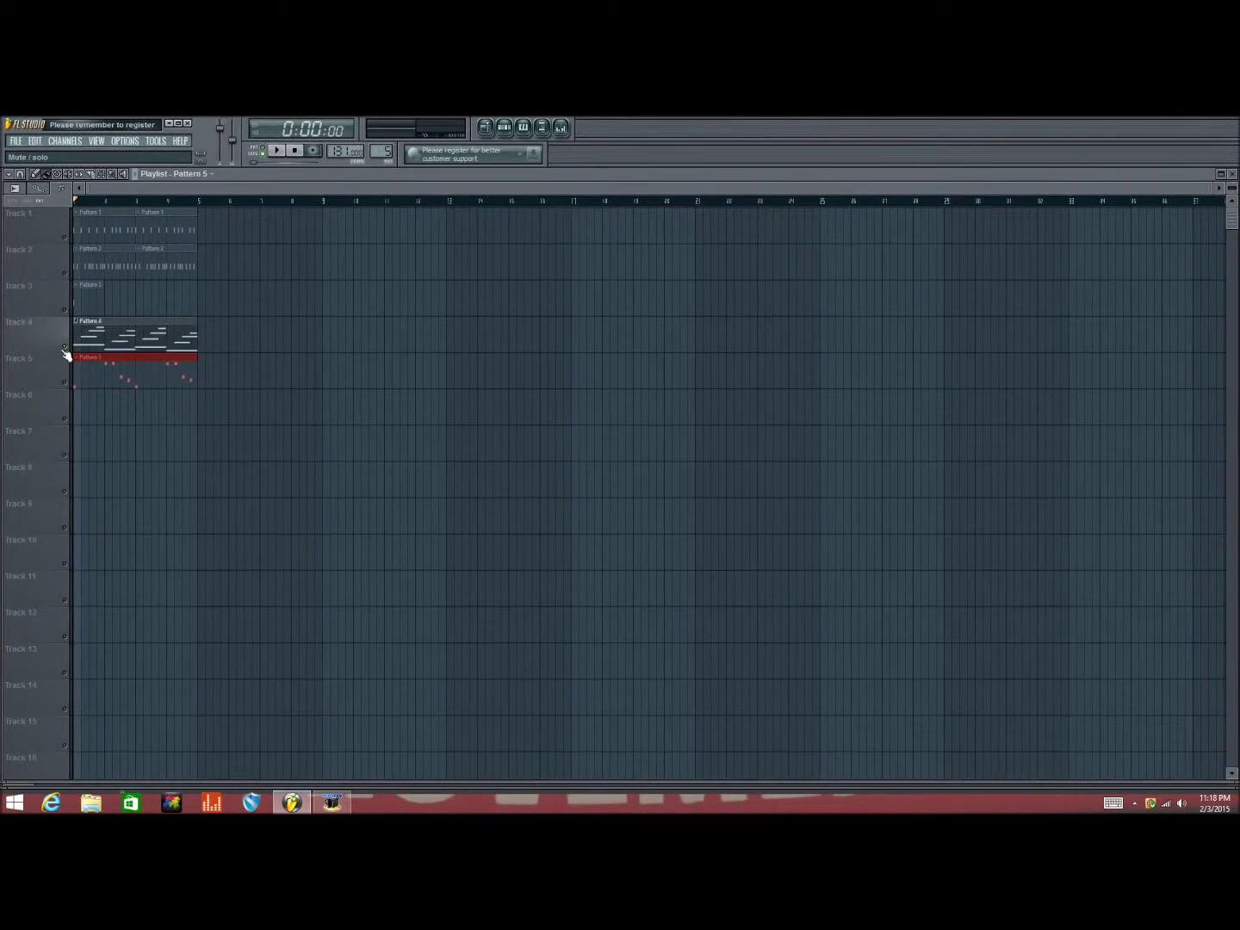
Play back Track 4 on its own and pick its Pattern 4 clip as the pattern to place
{"action": "left_click", "coordinate": [277, 151]}
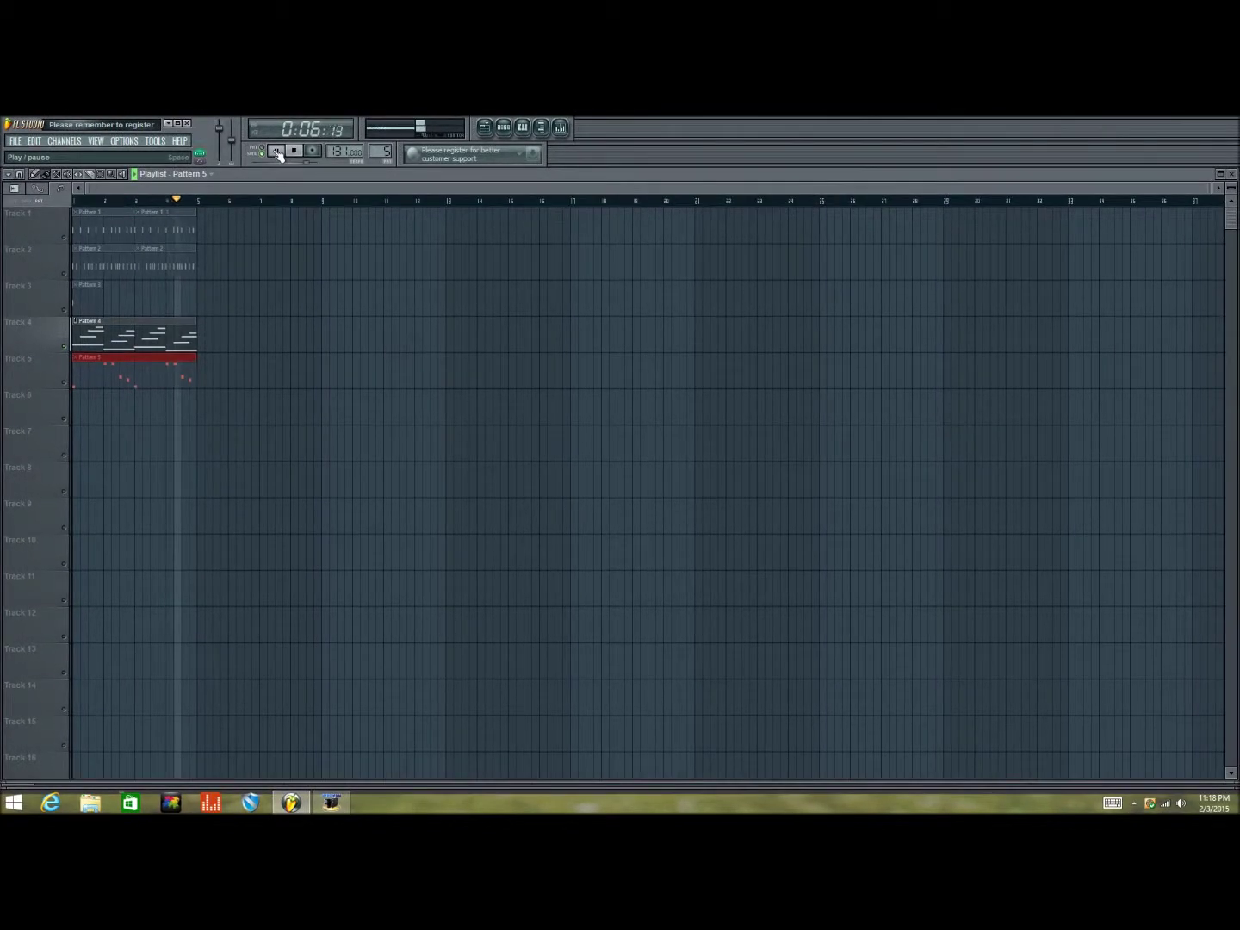
{"action": "left_click", "coordinate": [278, 151]}
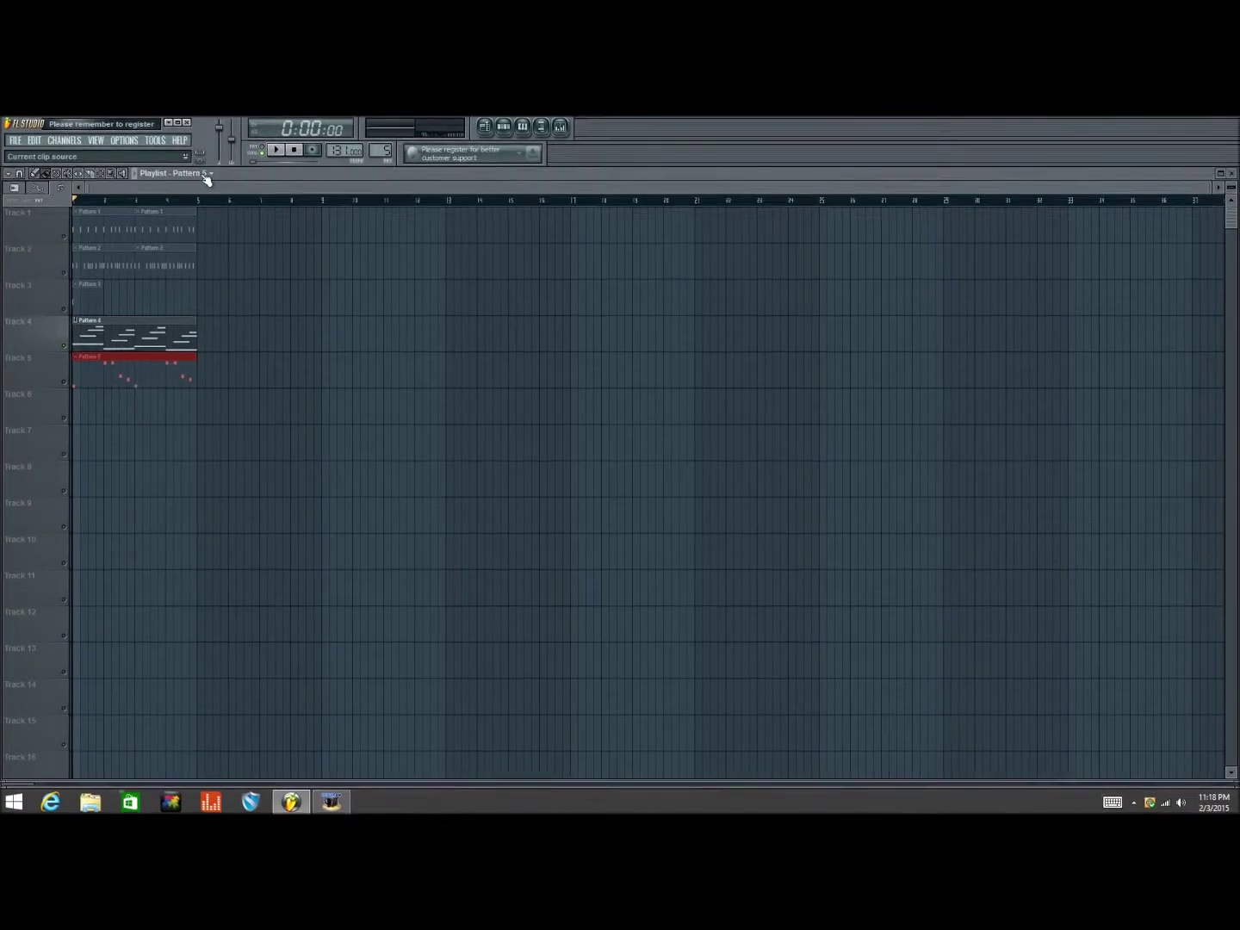
{"action": "left_click", "coordinate": [134, 332]}
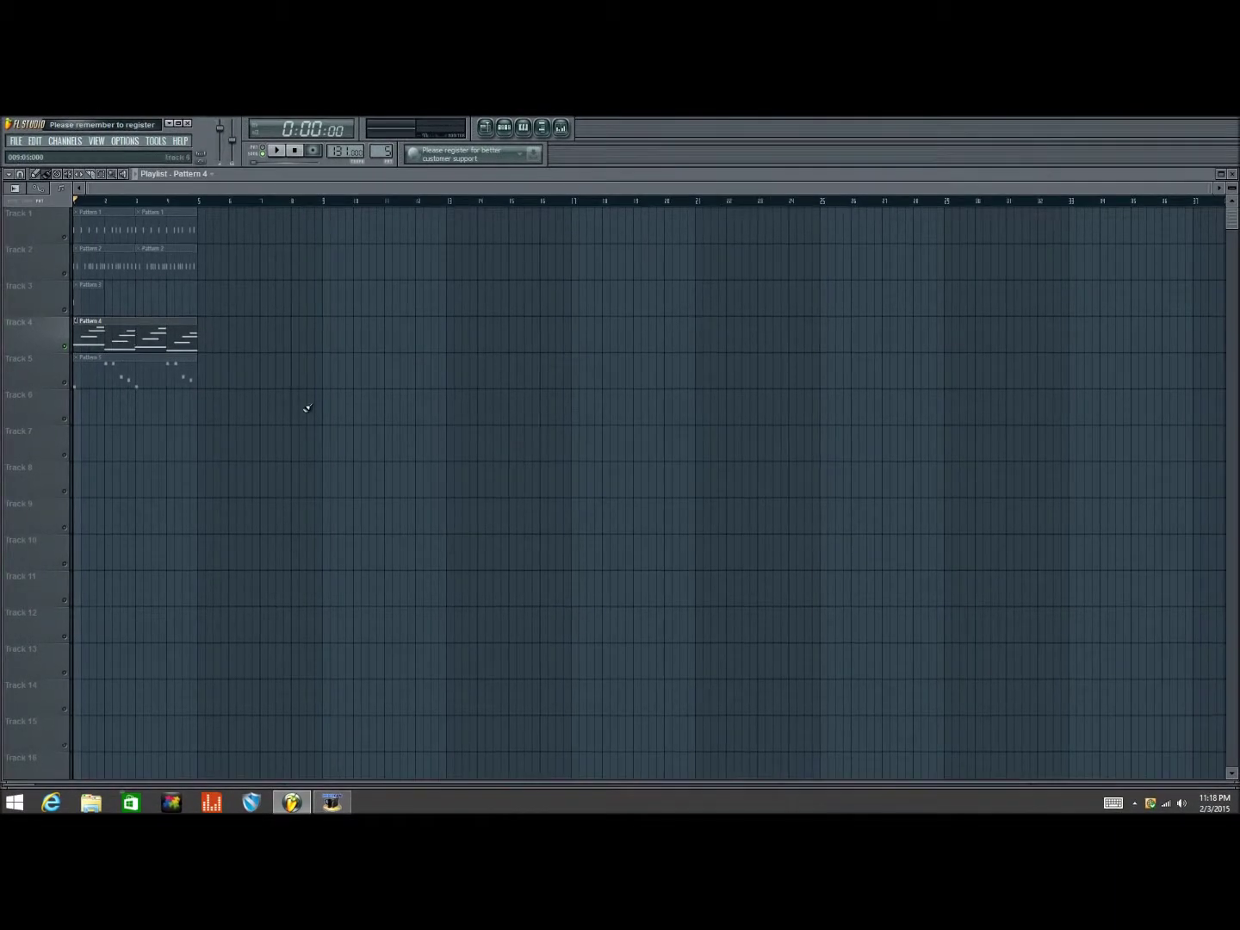
Place three copies of Pattern 4 along Track 6 and delete them again
{"action": "left_click", "coordinate": [558, 401]}
{"action": "left_click", "coordinate": [799, 398]}
{"action": "left_click", "coordinate": [963, 400]}
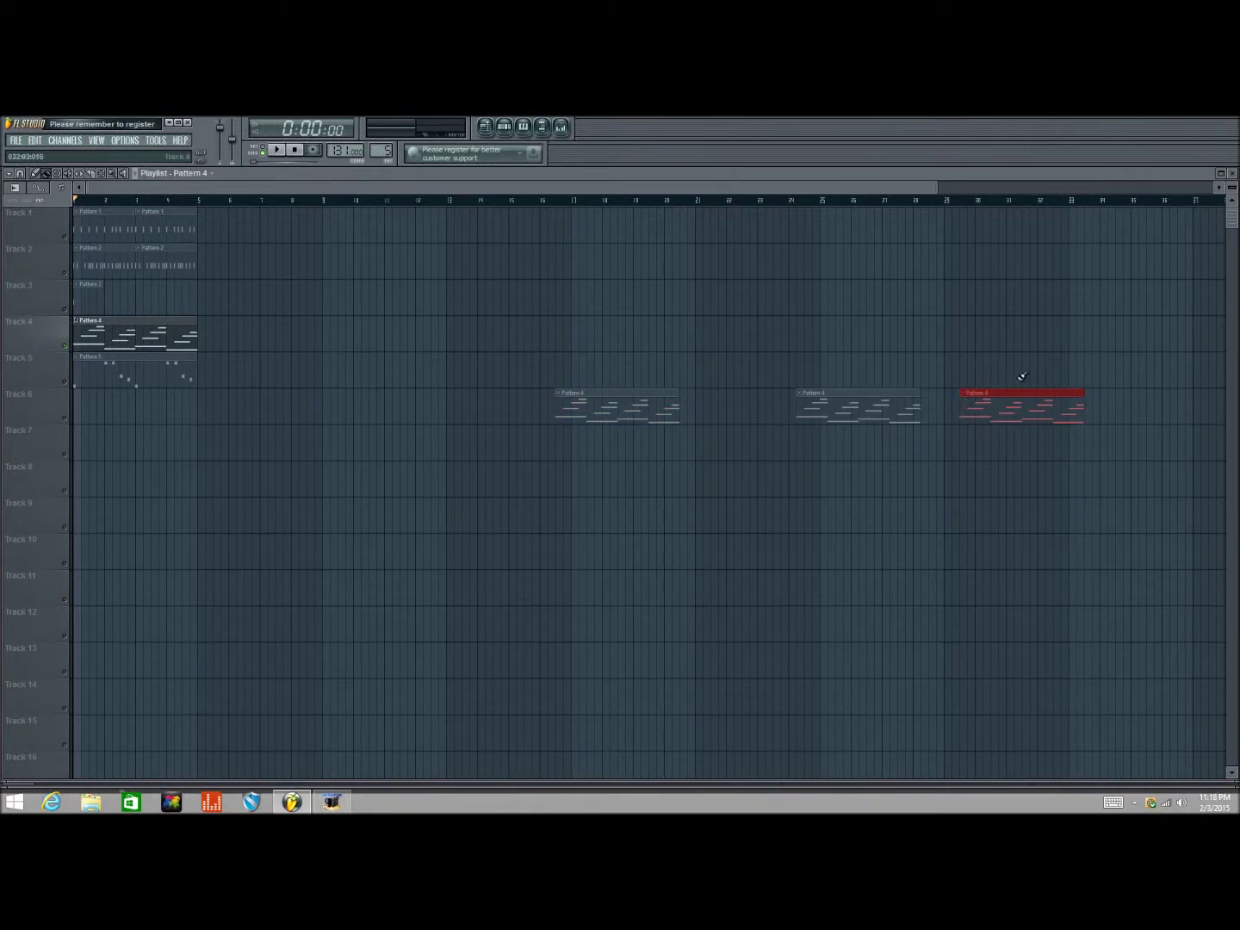
{"action": "right_click", "coordinate": [1016, 401]}
{"action": "right_click", "coordinate": [857, 407]}
{"action": "right_click", "coordinate": [592, 419]}
Add a second Pattern 4 clip on Track 4 at bar 5 and play the two clips through
{"action": "left_click", "coordinate": [215, 329]}
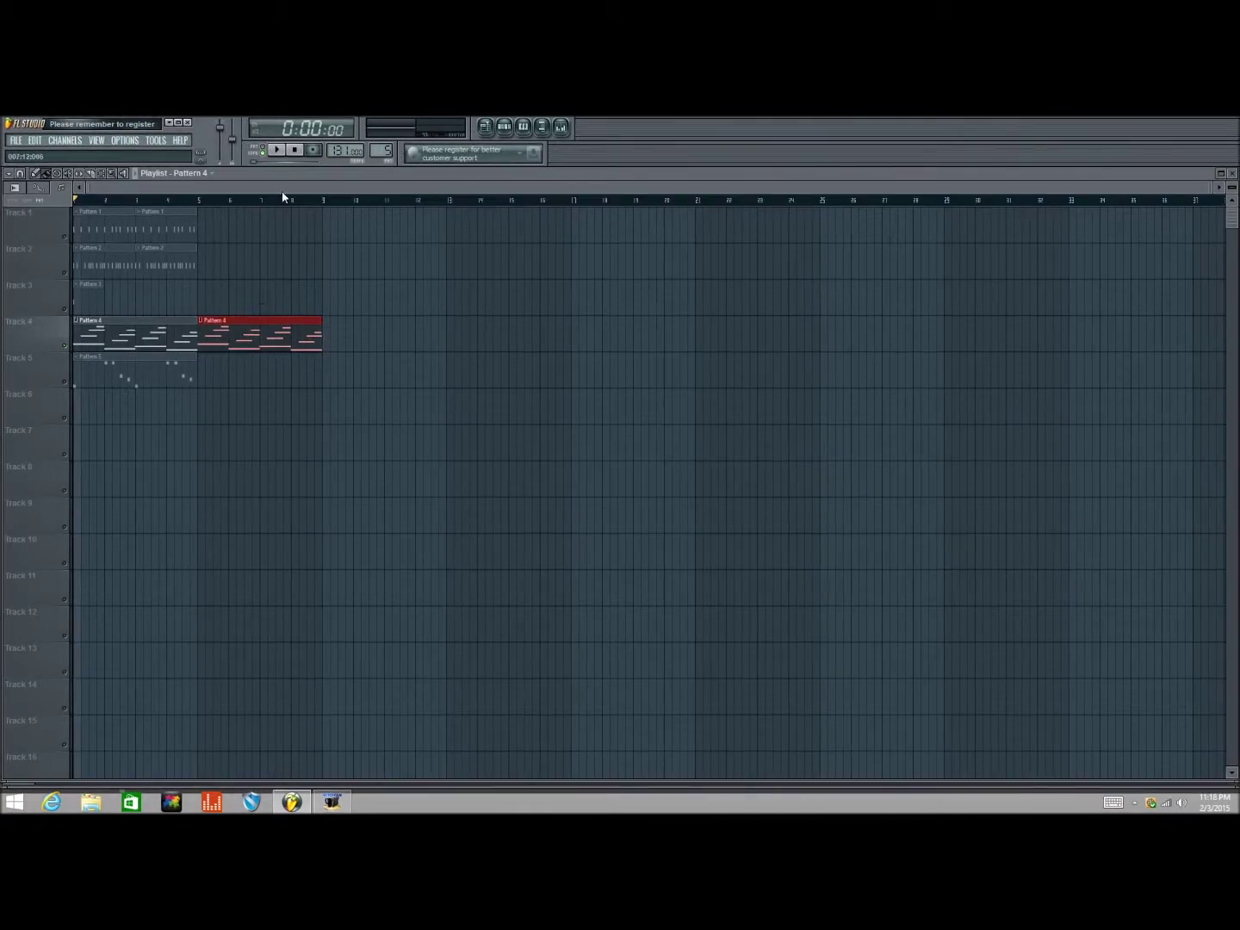
{"action": "left_click", "coordinate": [285, 151]}
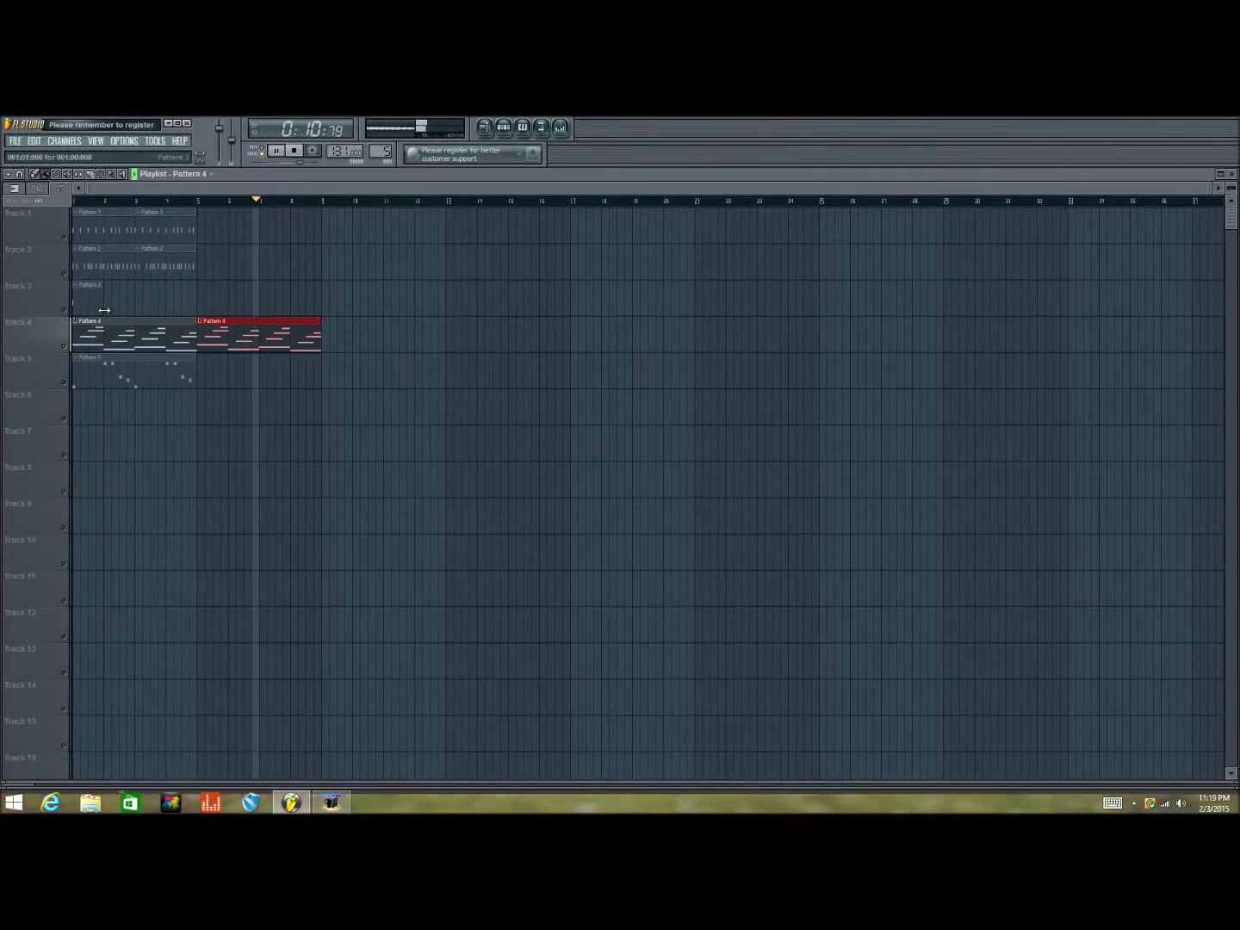
{"action": "key", "text": "space"}
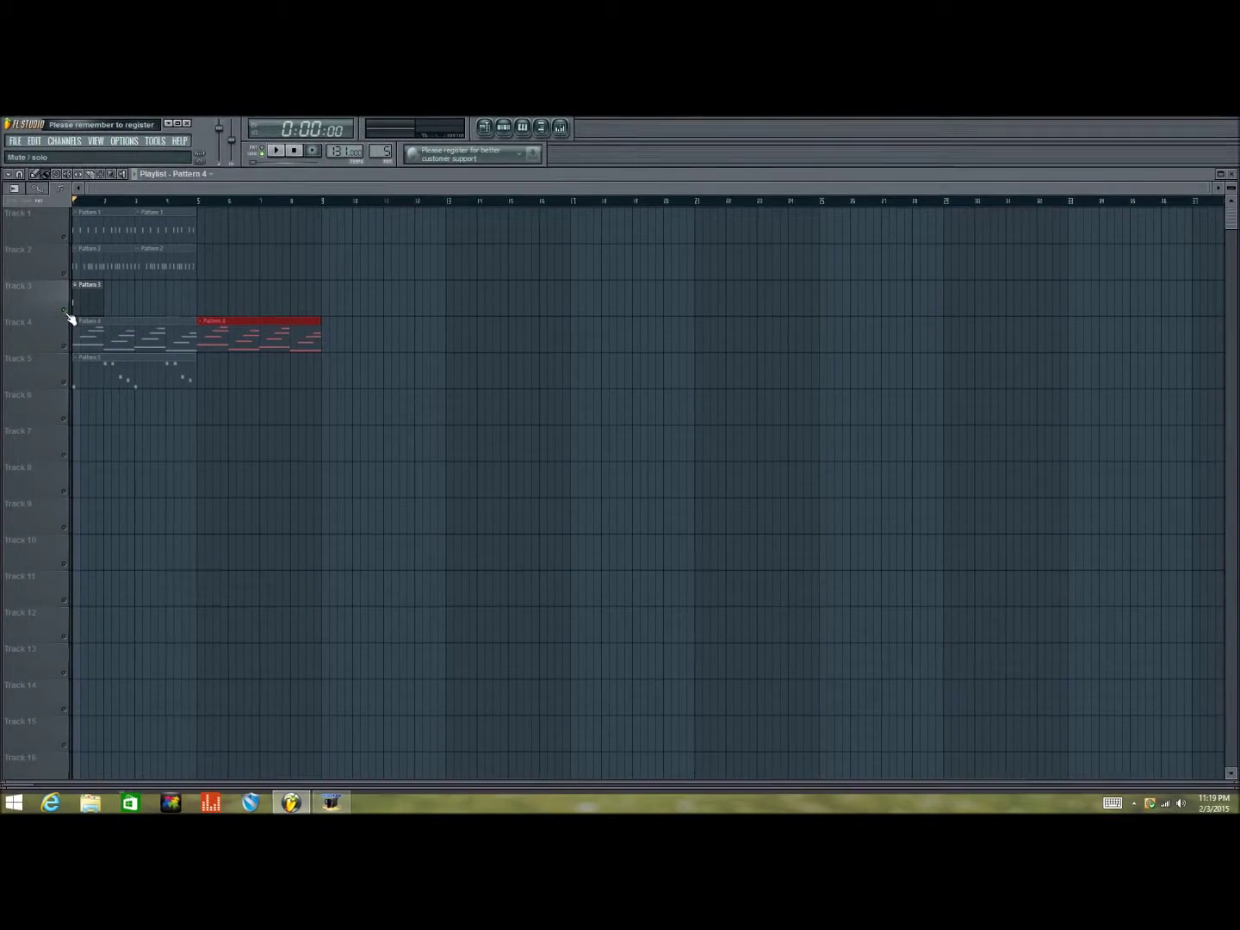
Play Track 3 on its own and move its Pattern 3 clip to bar 9
{"action": "key", "text": "space"}
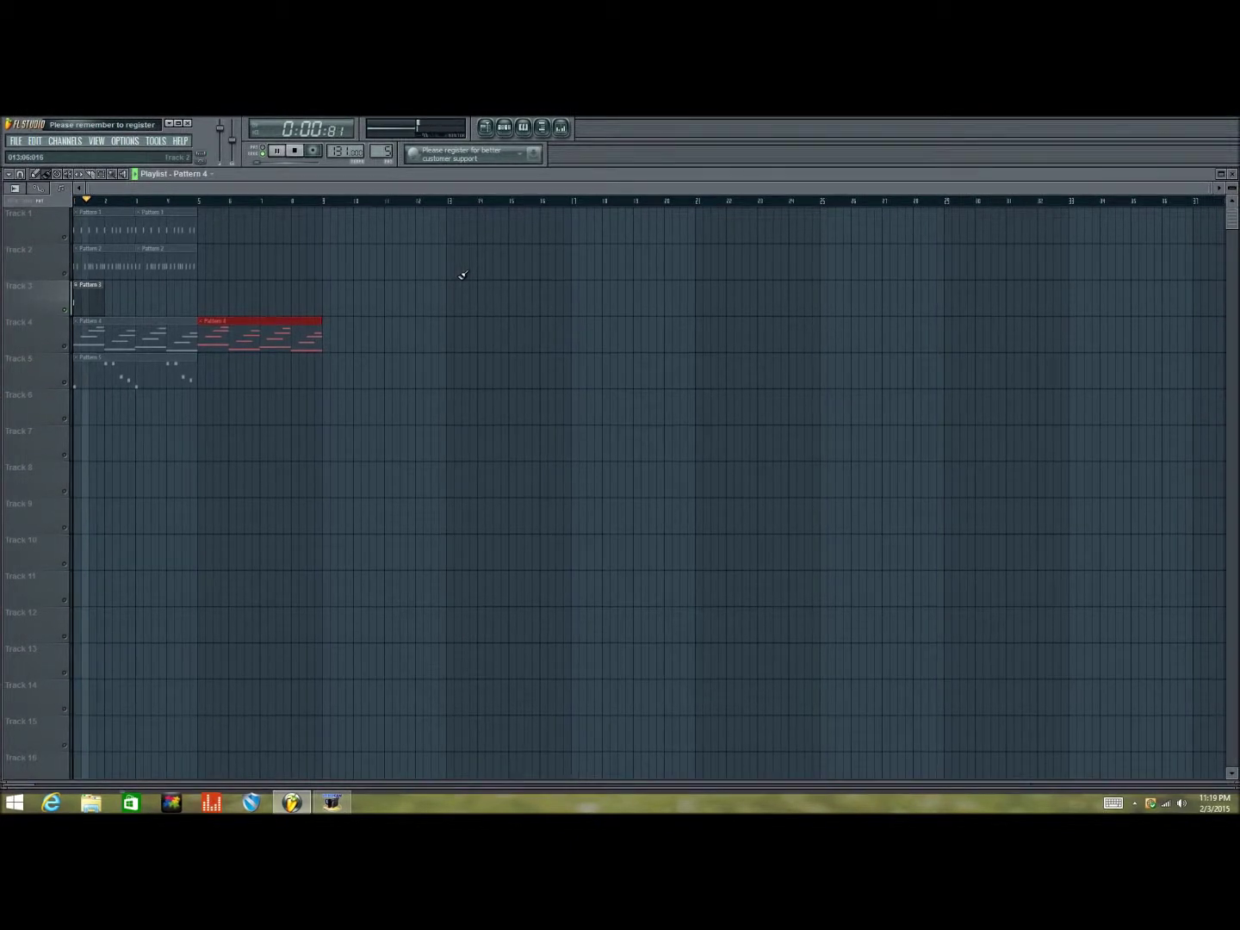
{"action": "key", "text": "space"}
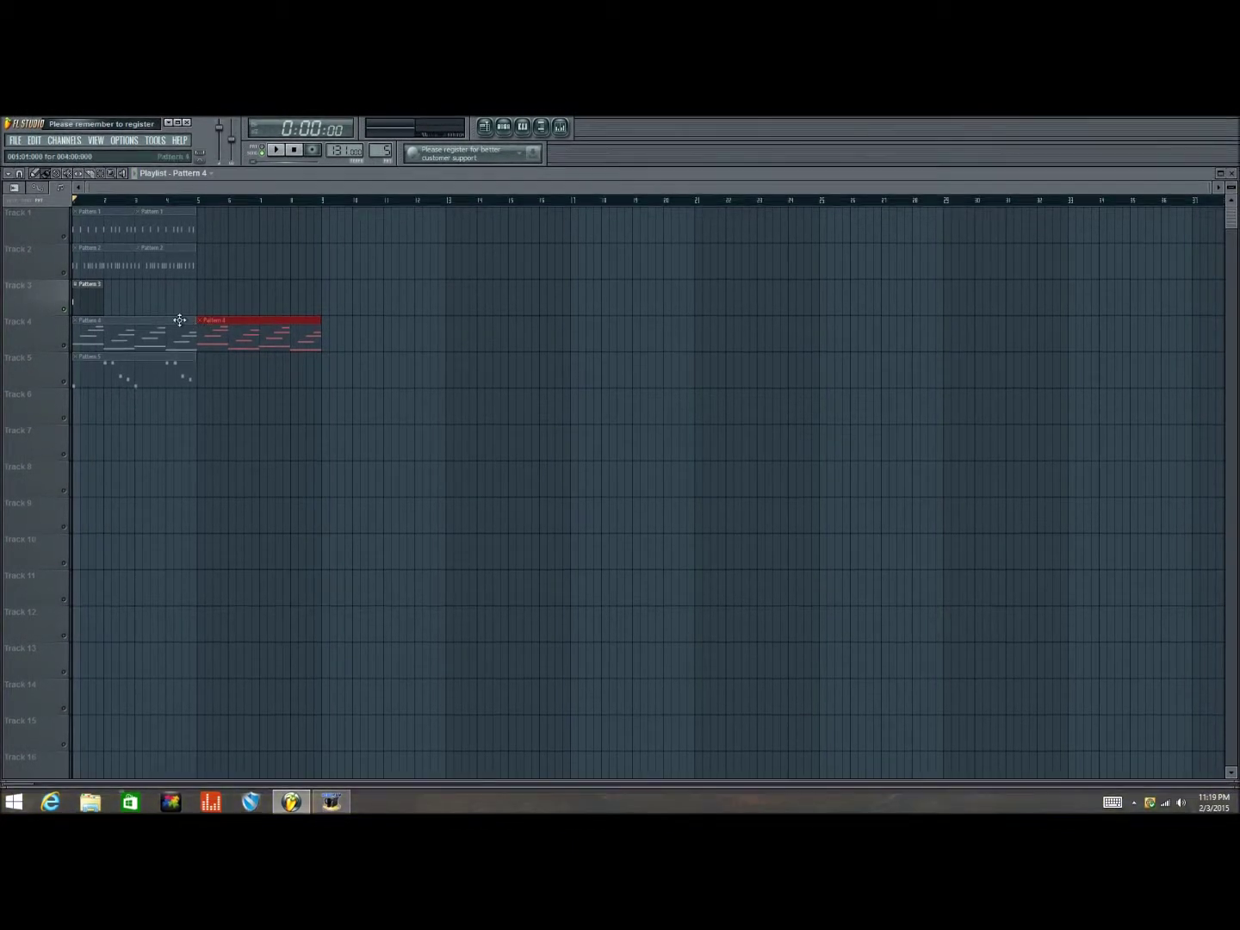
{"action": "left_click_drag", "start_coordinate": [89, 300], "coordinate": [266, 301]}
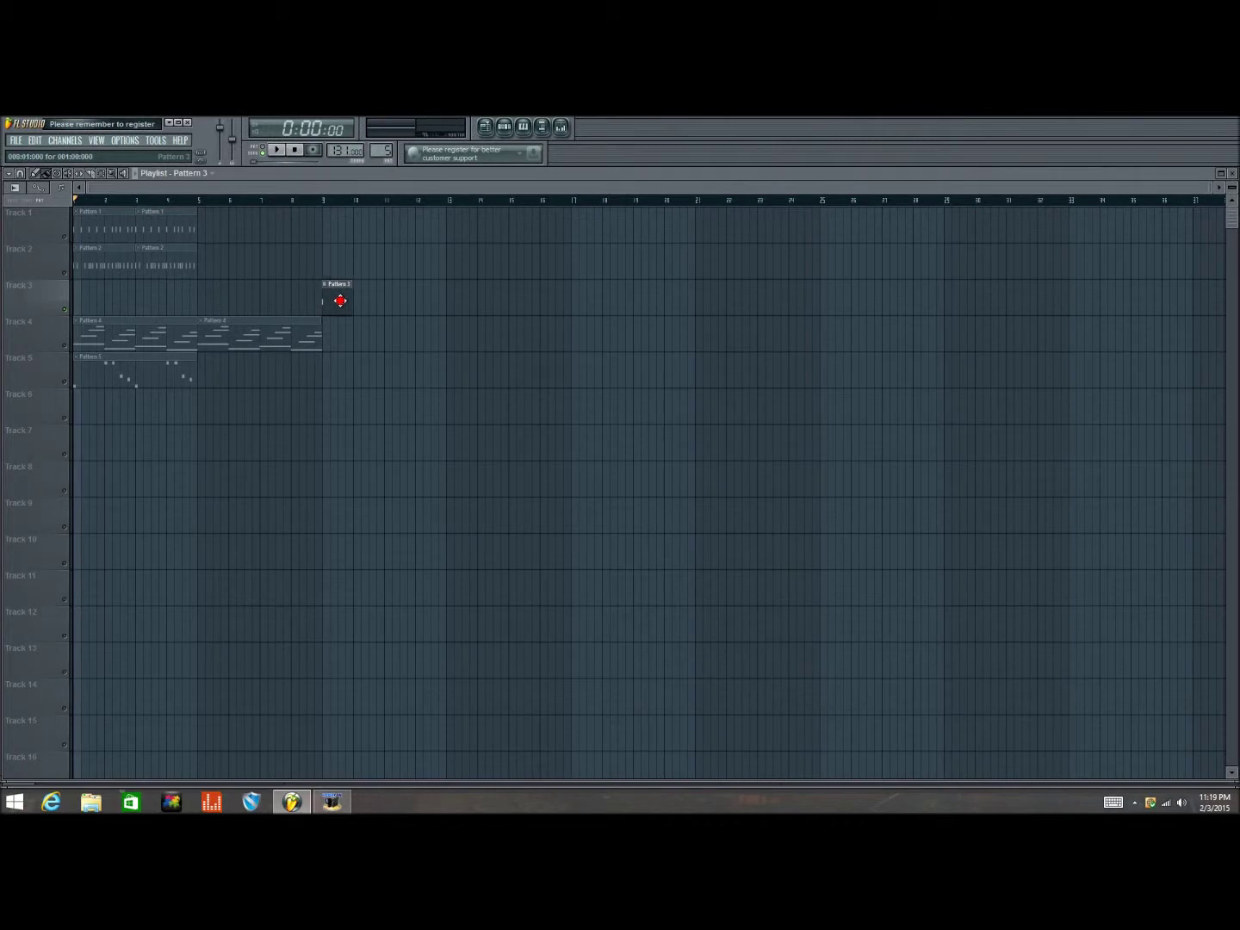
Add Pattern 4 clips on Track 4 at bars 9 and 13, and Pattern 3 clips on Track 3 at bars 11 and 13
{"action": "left_click", "coordinate": [328, 341]}
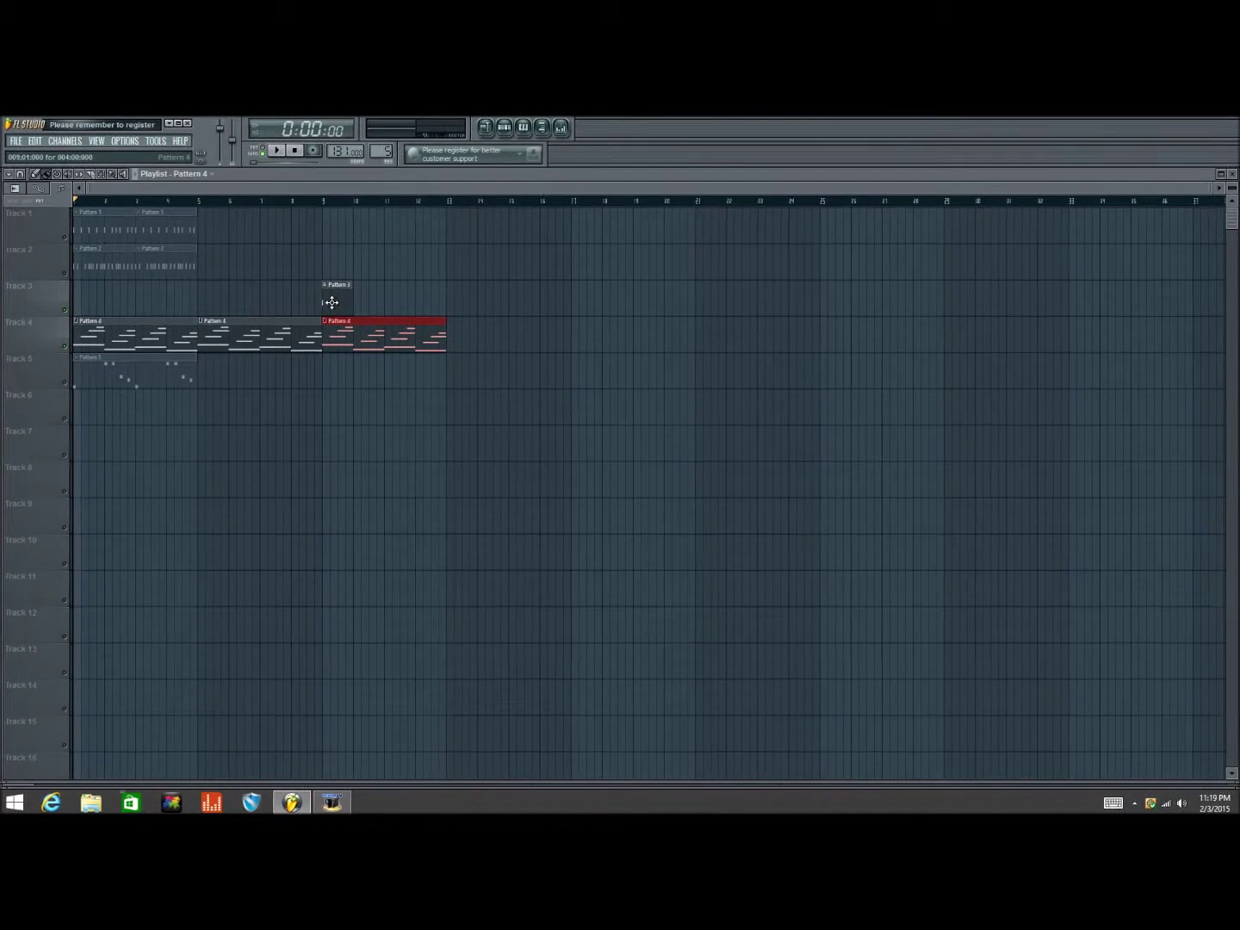
{"action": "key", "text": "space"}
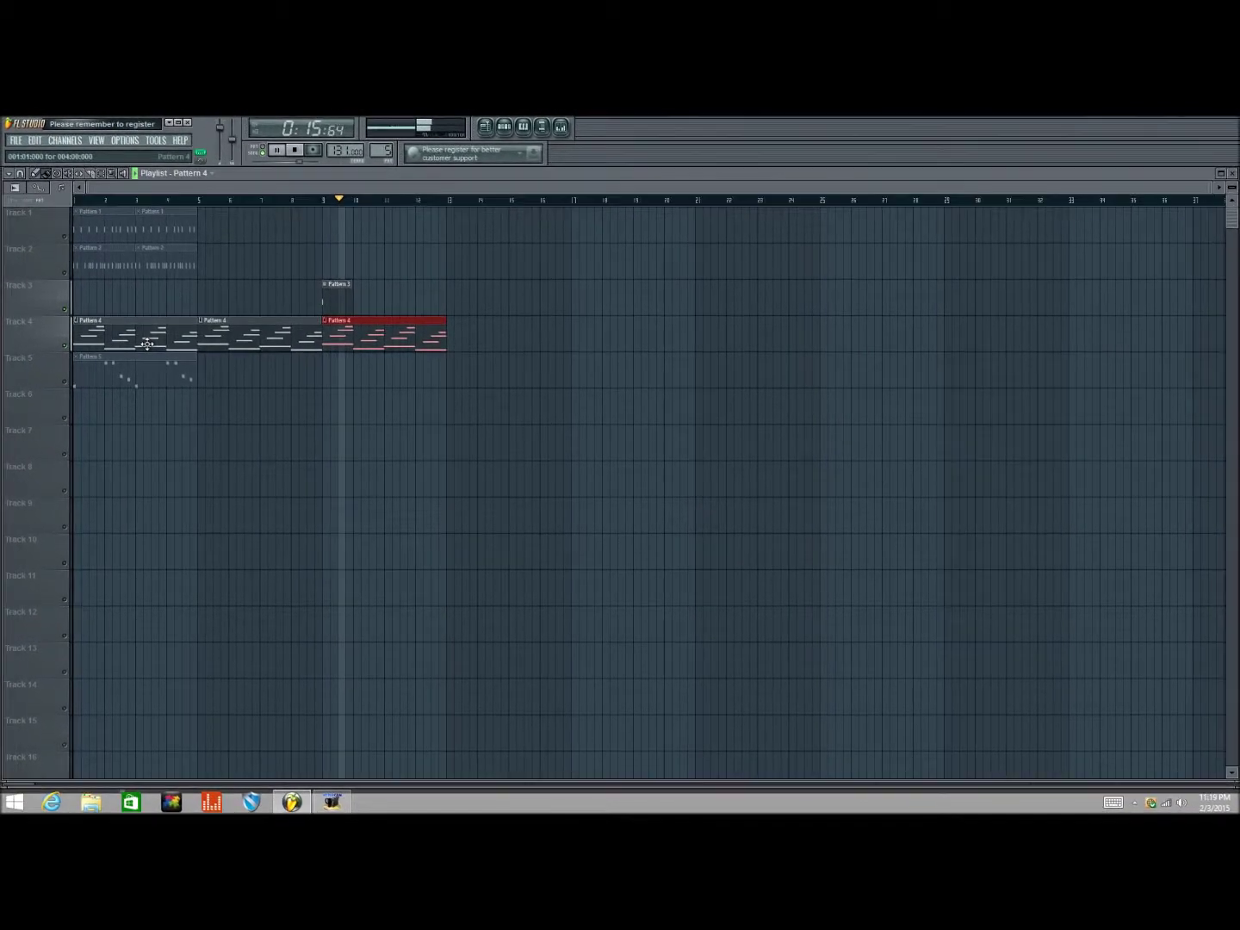
{"action": "left_click", "coordinate": [384, 294]}
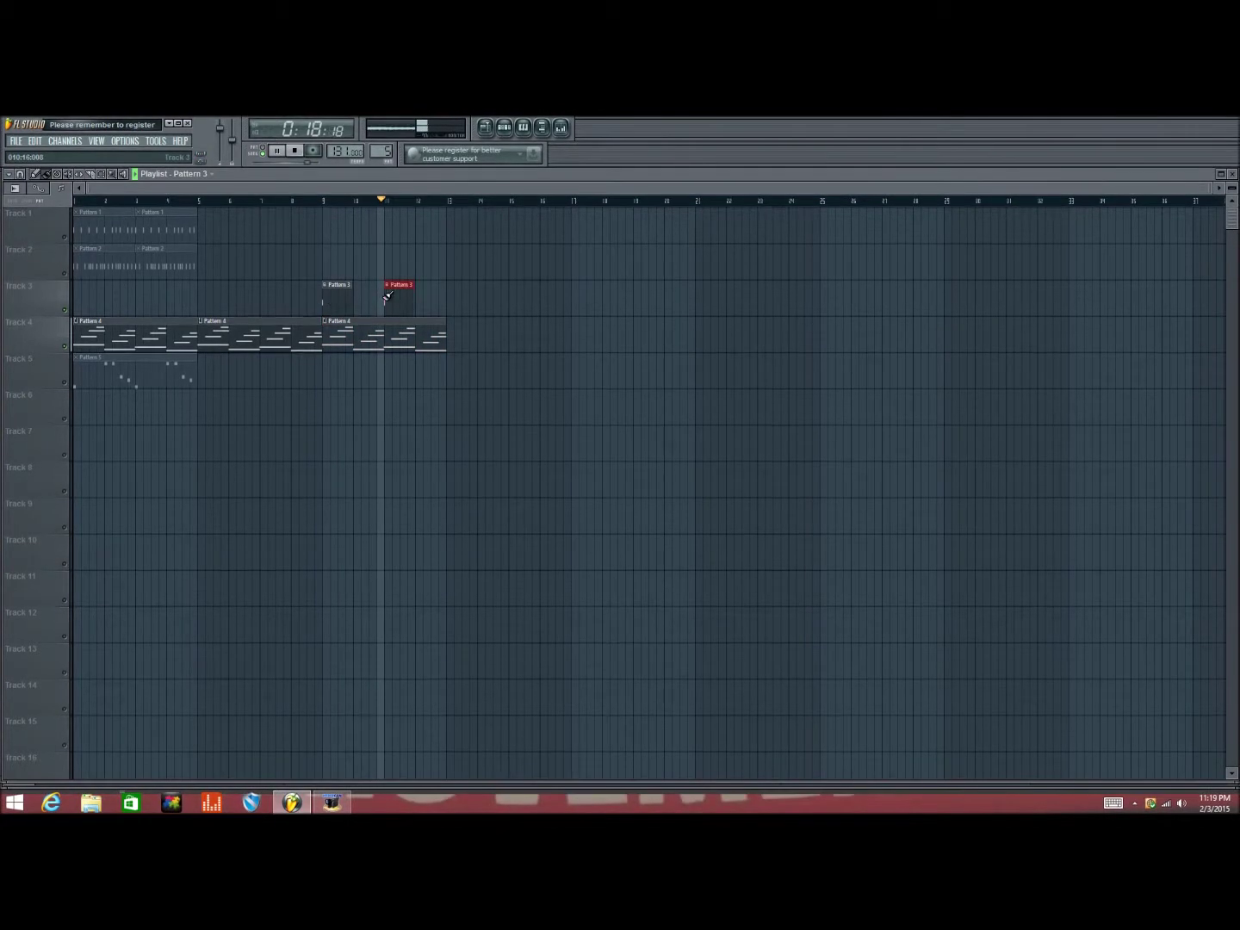
{"action": "left_click", "coordinate": [445, 300]}
{"action": "left_click", "coordinate": [437, 332]}
{"action": "left_click", "coordinate": [449, 329]}
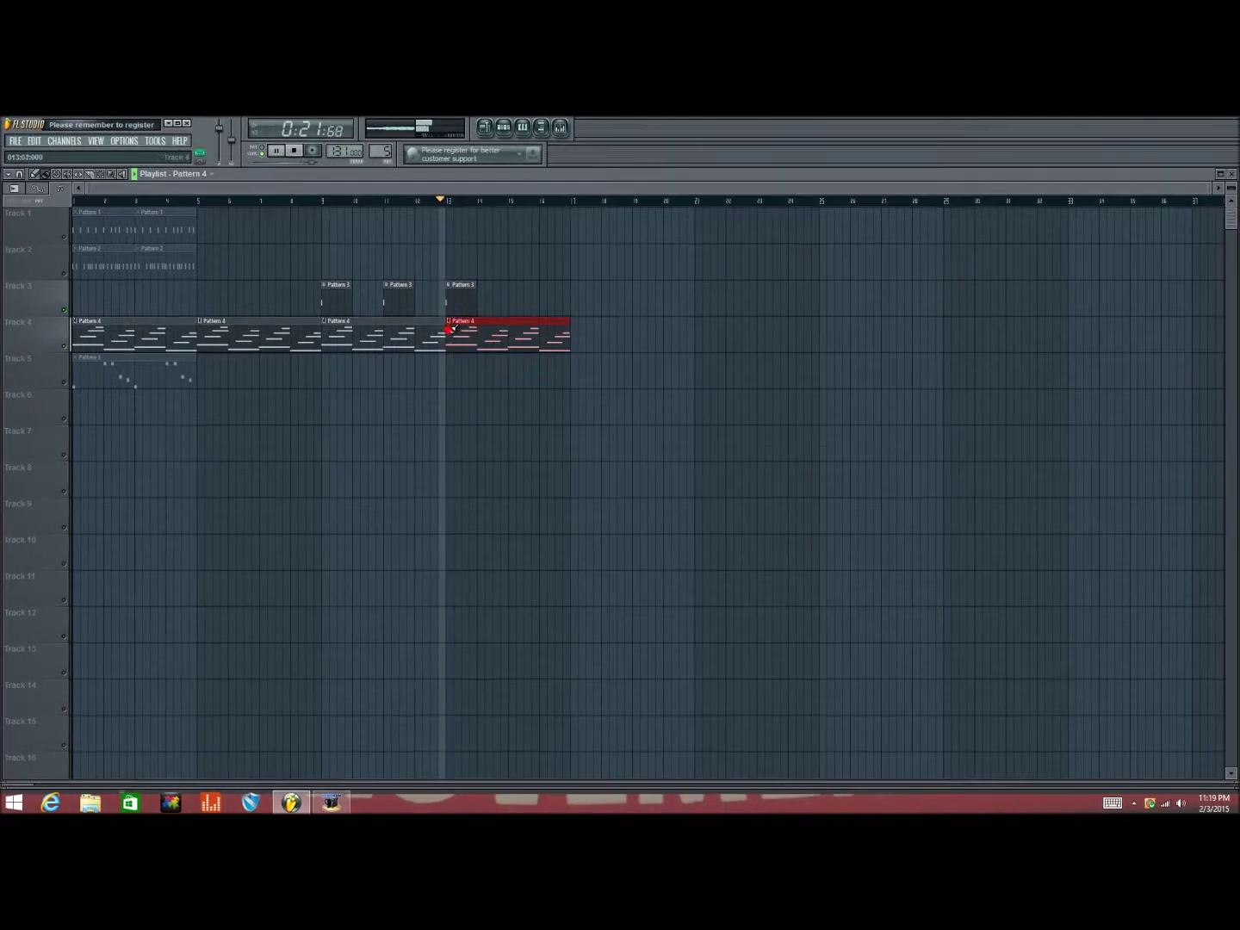
Keep a single Pattern 2 clip on Track 2, moved to bar 13, and unmute the track
{"action": "left_click", "coordinate": [169, 260]}
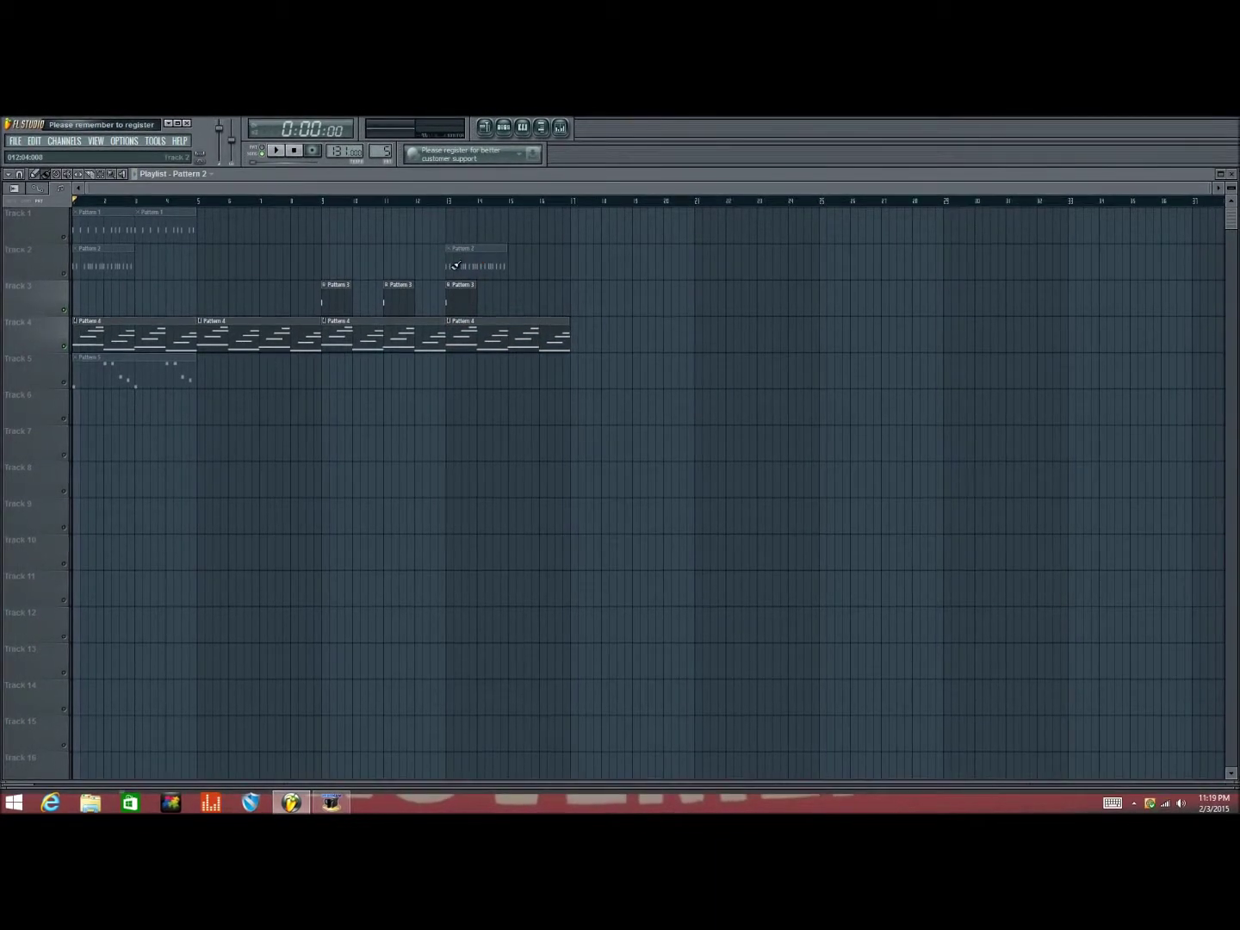
{"action": "left_click", "coordinate": [65, 274]}
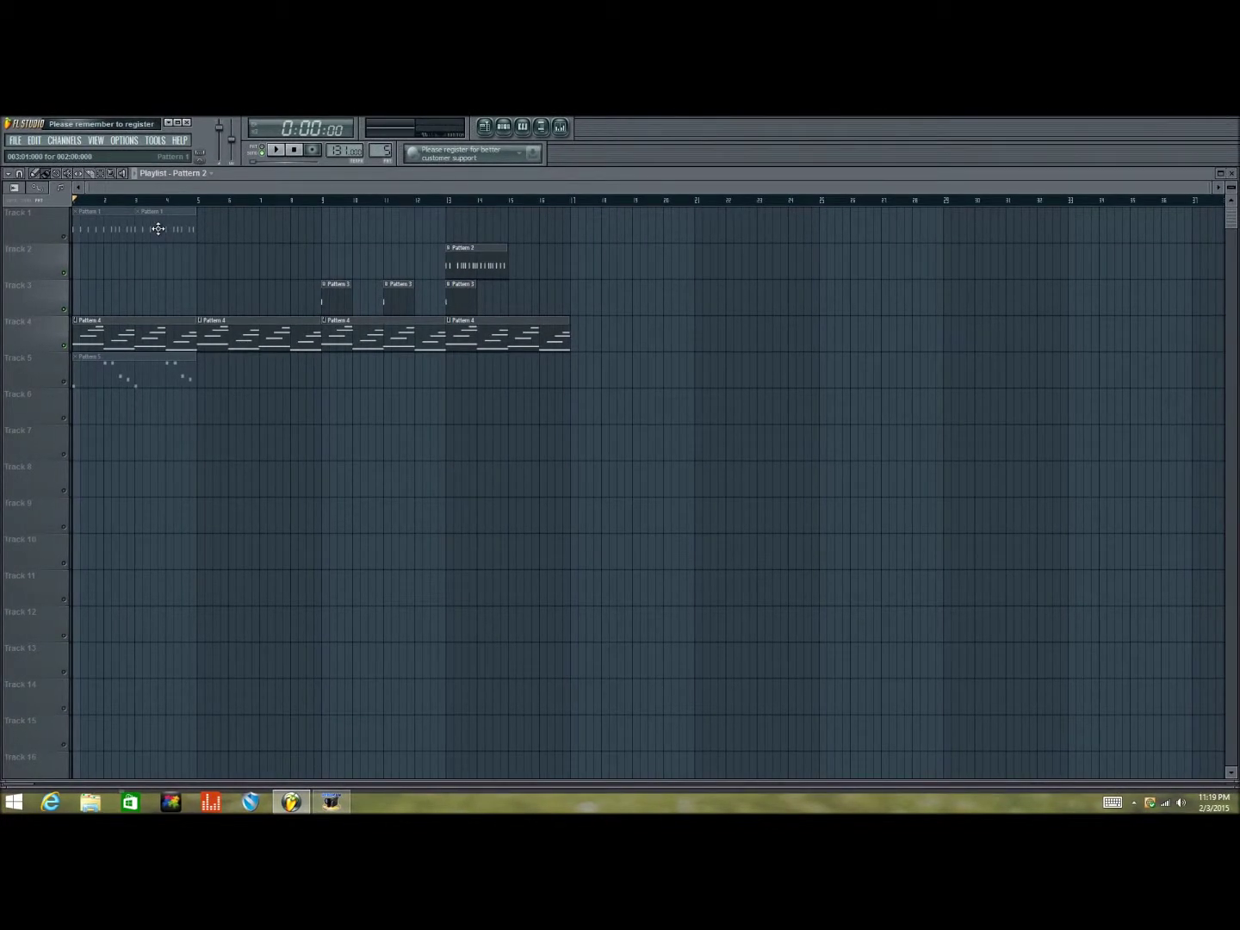
Make Pattern 1 the current clip source and play the arrangement from the start
{"action": "left_click", "coordinate": [210, 174]}
{"action": "left_click", "coordinate": [197, 210]}
{"action": "left_click_drag", "start_coordinate": [78, 226], "coordinate": [189, 226]}
{"action": "key", "text": "space"}
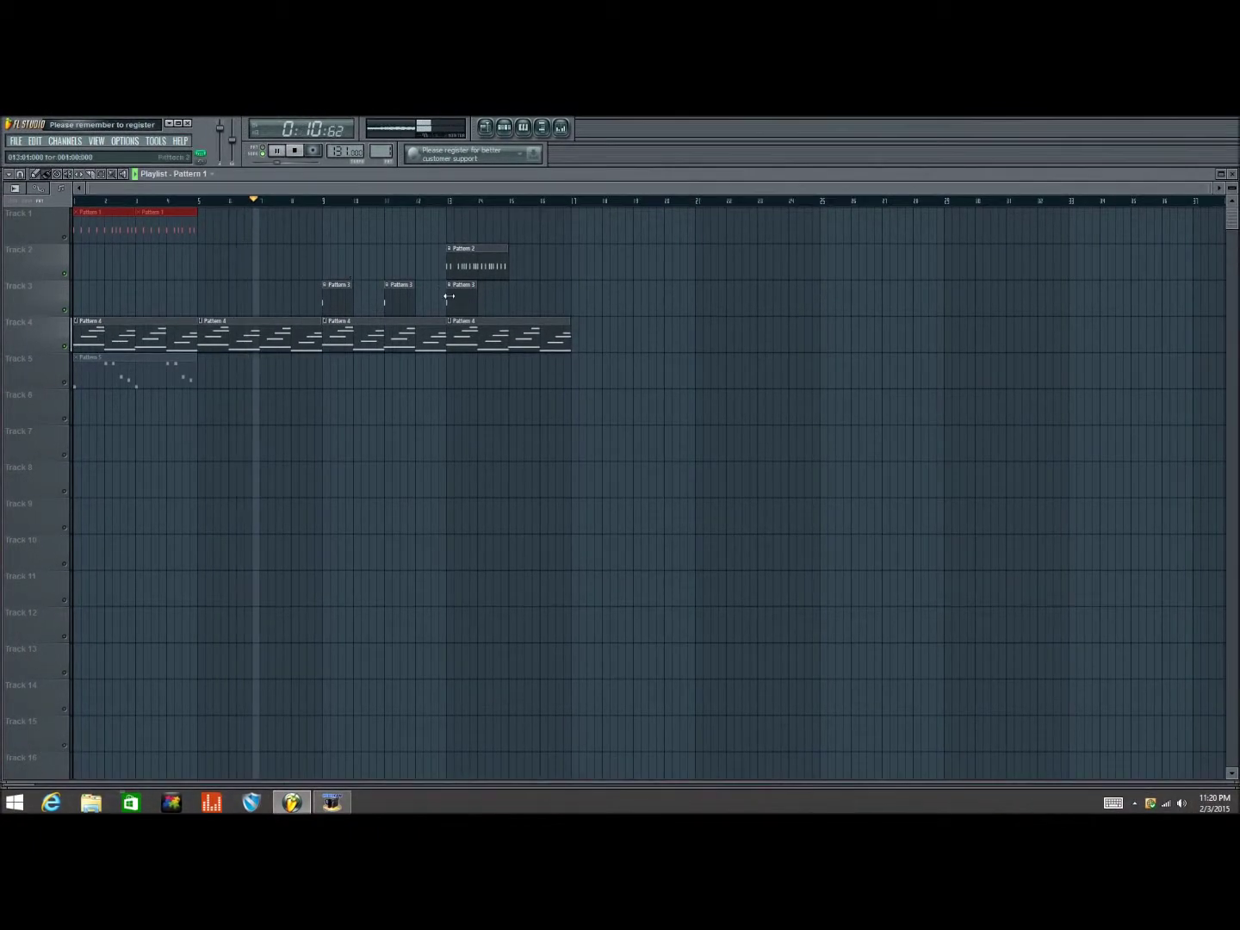
Add a Pattern 3 clip on Track 3 at bar 17 and a second Pattern 2 clip on Track 2 at bar 15
{"action": "left_click", "coordinate": [574, 297]}
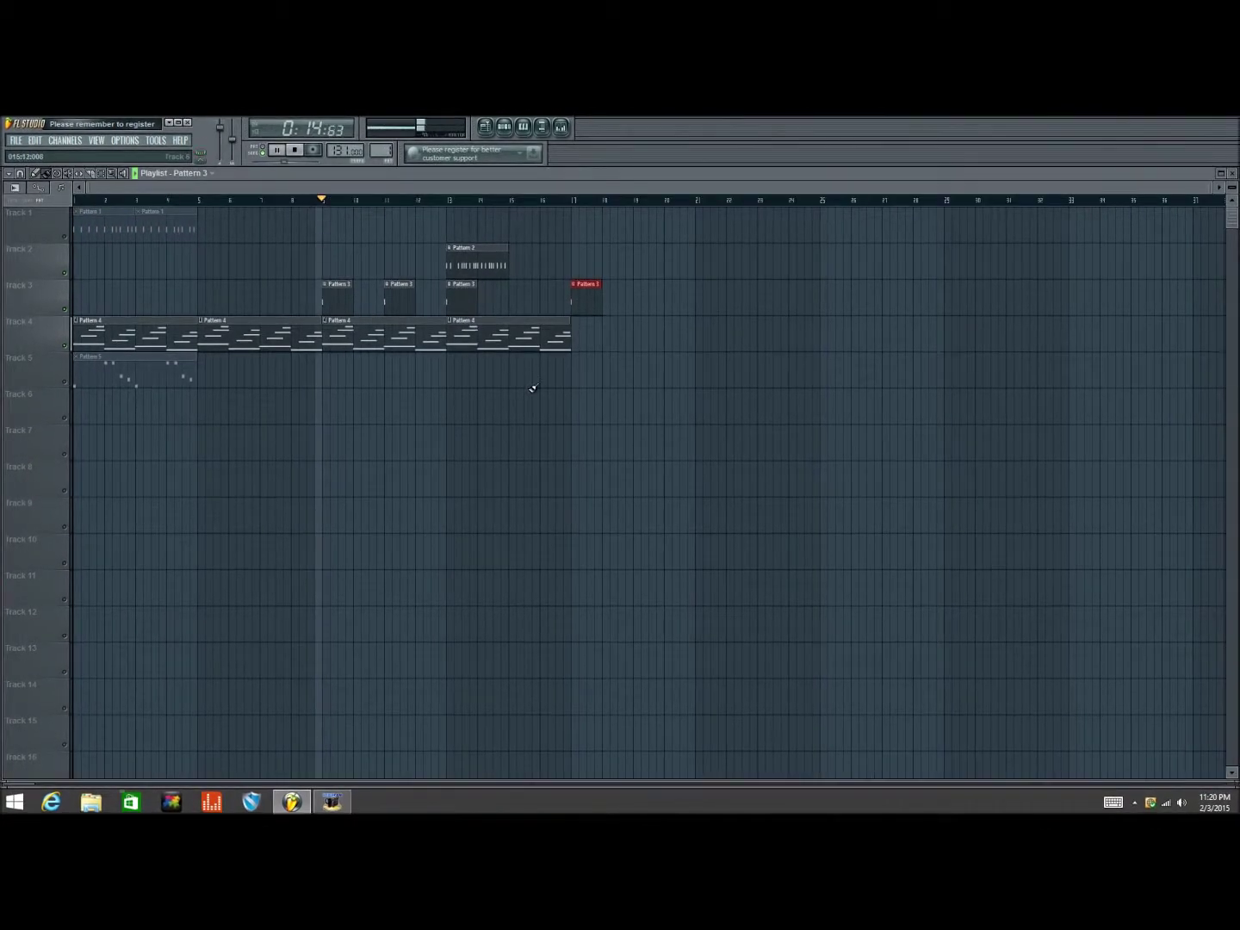
{"action": "left_click", "coordinate": [477, 258]}
{"action": "left_click", "coordinate": [515, 263]}
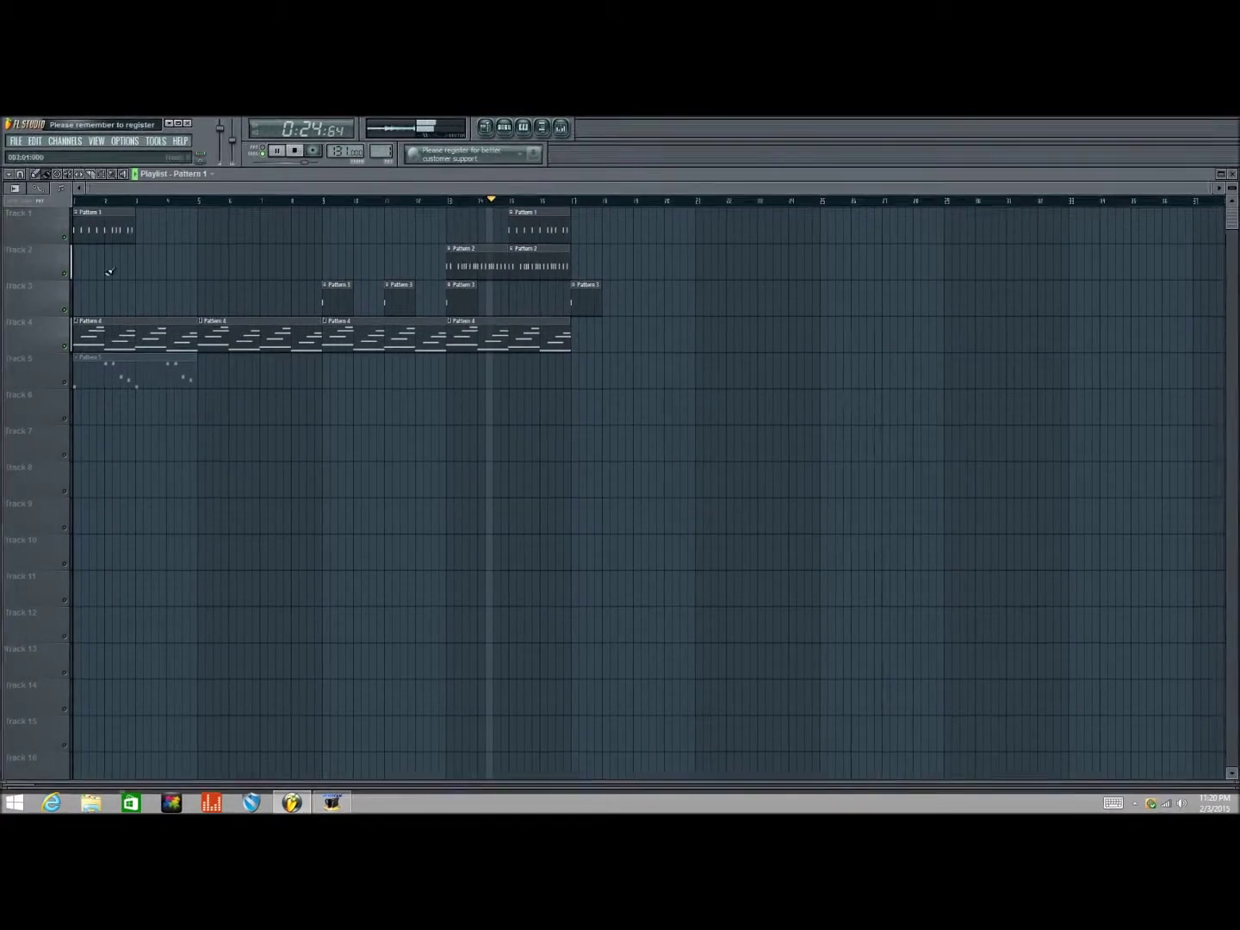
Keep Pattern 1 on Track 1 only at bar 15 by deleting its clip at bar 1, and stop playback
{"action": "right_click", "coordinate": [94, 225]}
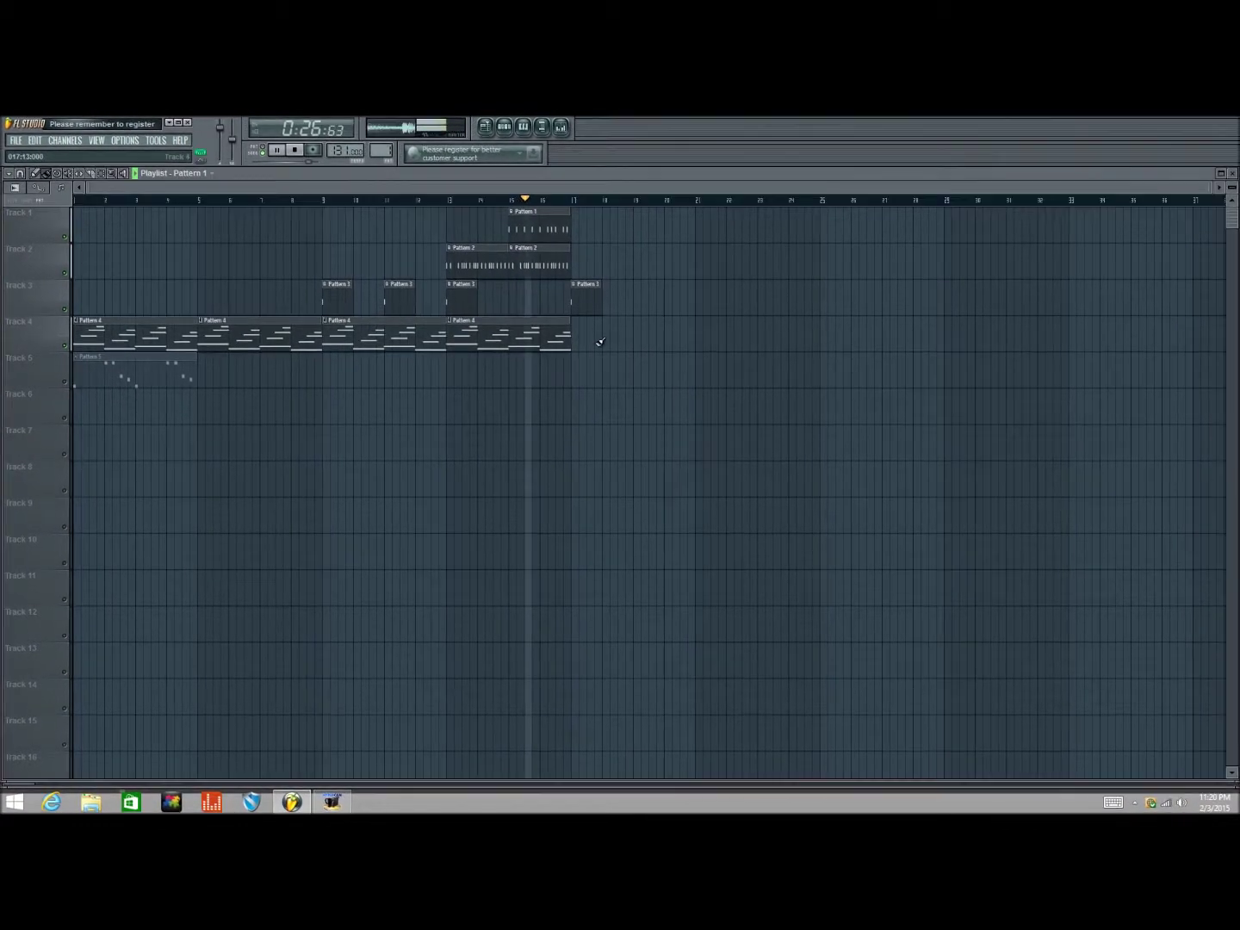
{"action": "key", "text": "space"}
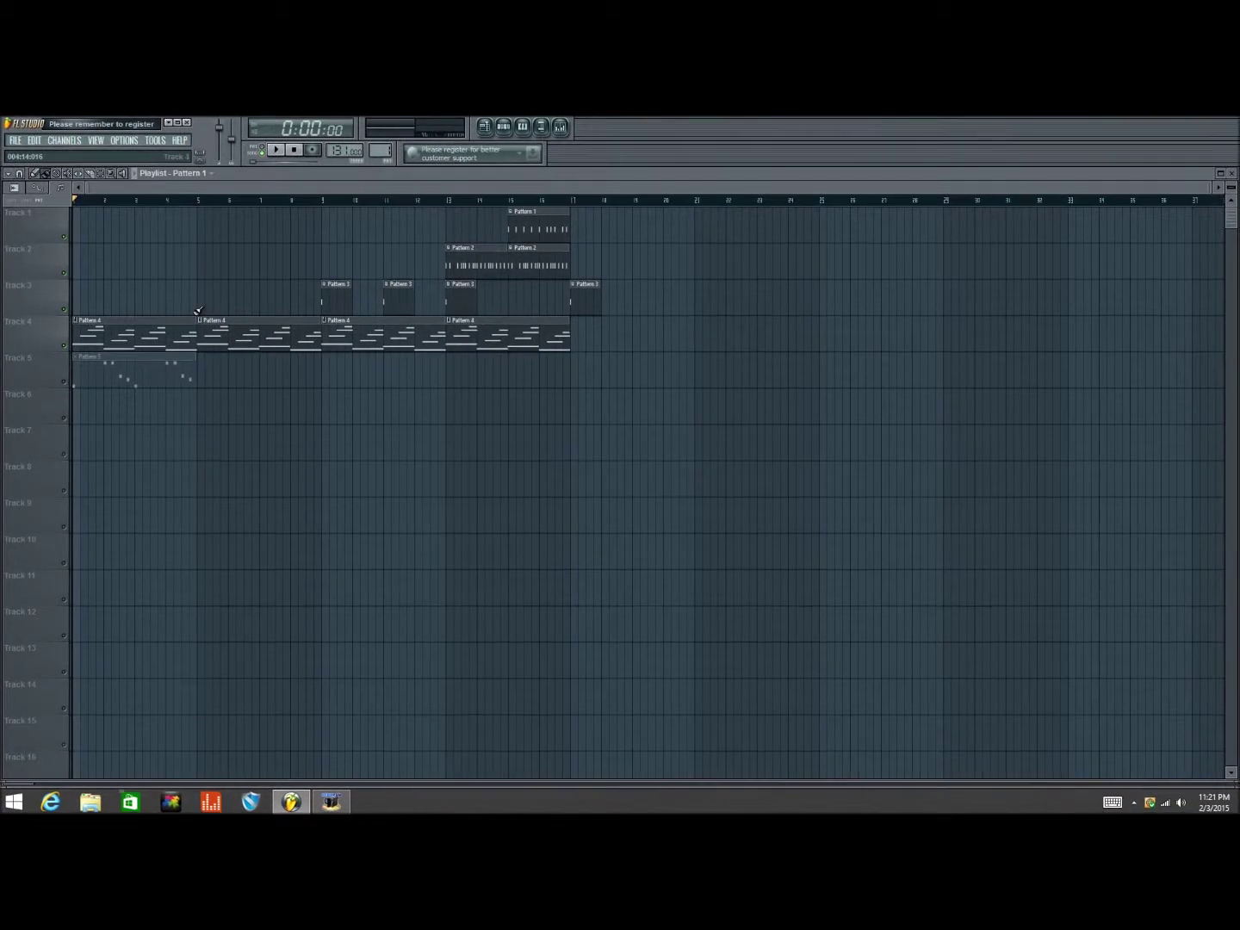
Set the playlist snap to 1/6 step and shorten Track 4's last Pattern 4 clip to end just past bar 15
{"action": "left_click", "coordinate": [21, 175]}
{"action": "left_click", "coordinate": [26, 191]}
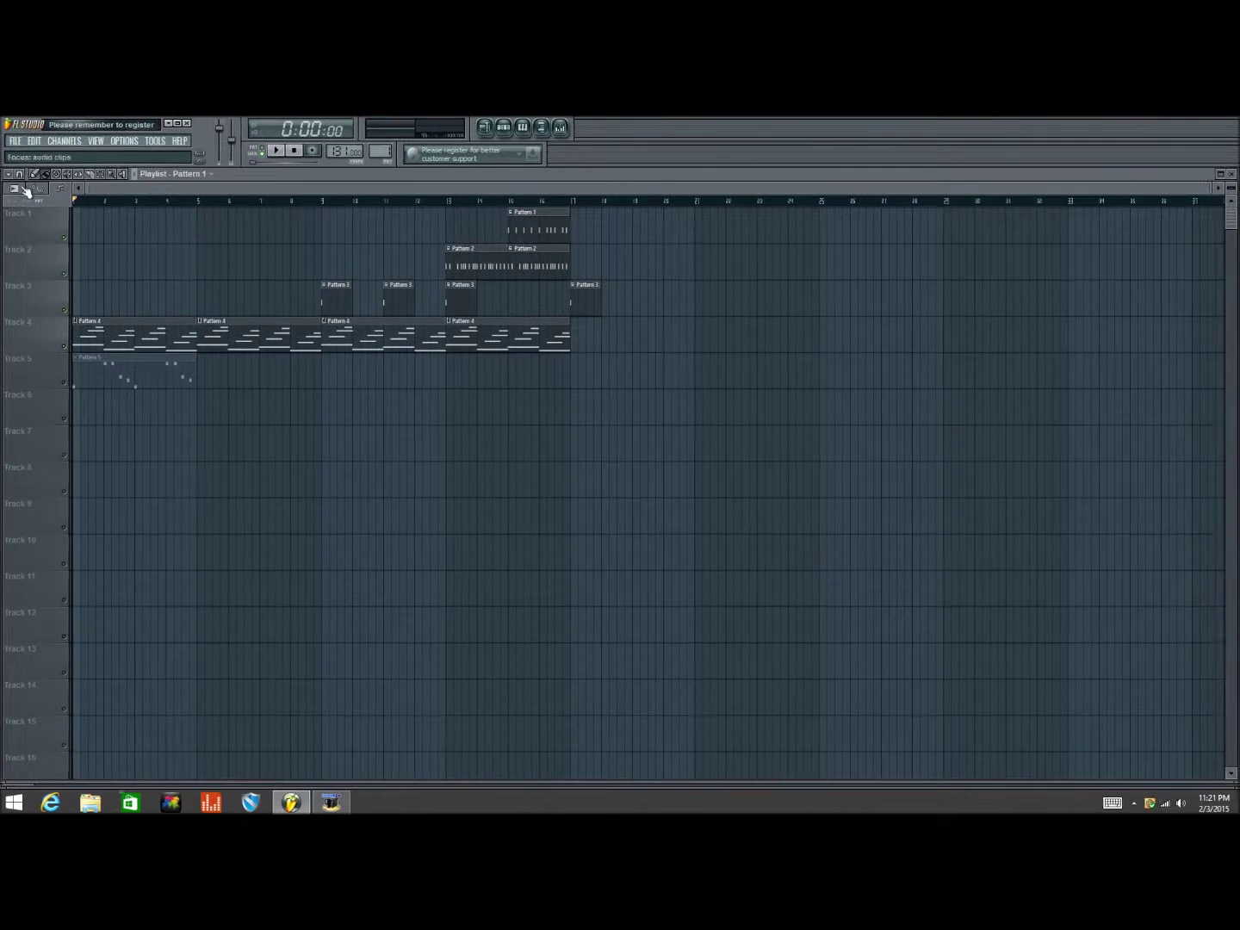
{"action": "left_click", "coordinate": [19, 176]}
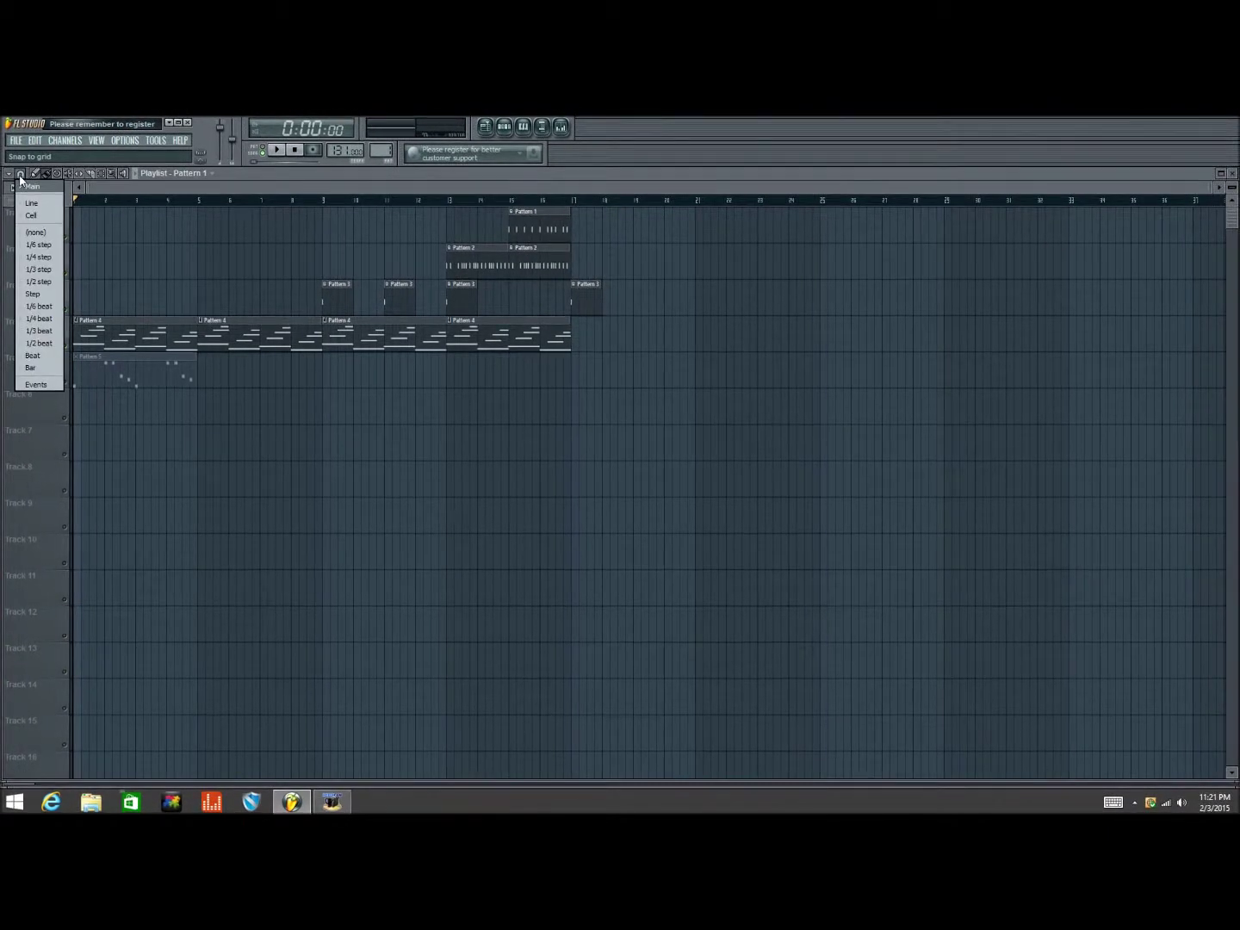
{"action": "left_click", "coordinate": [31, 250]}
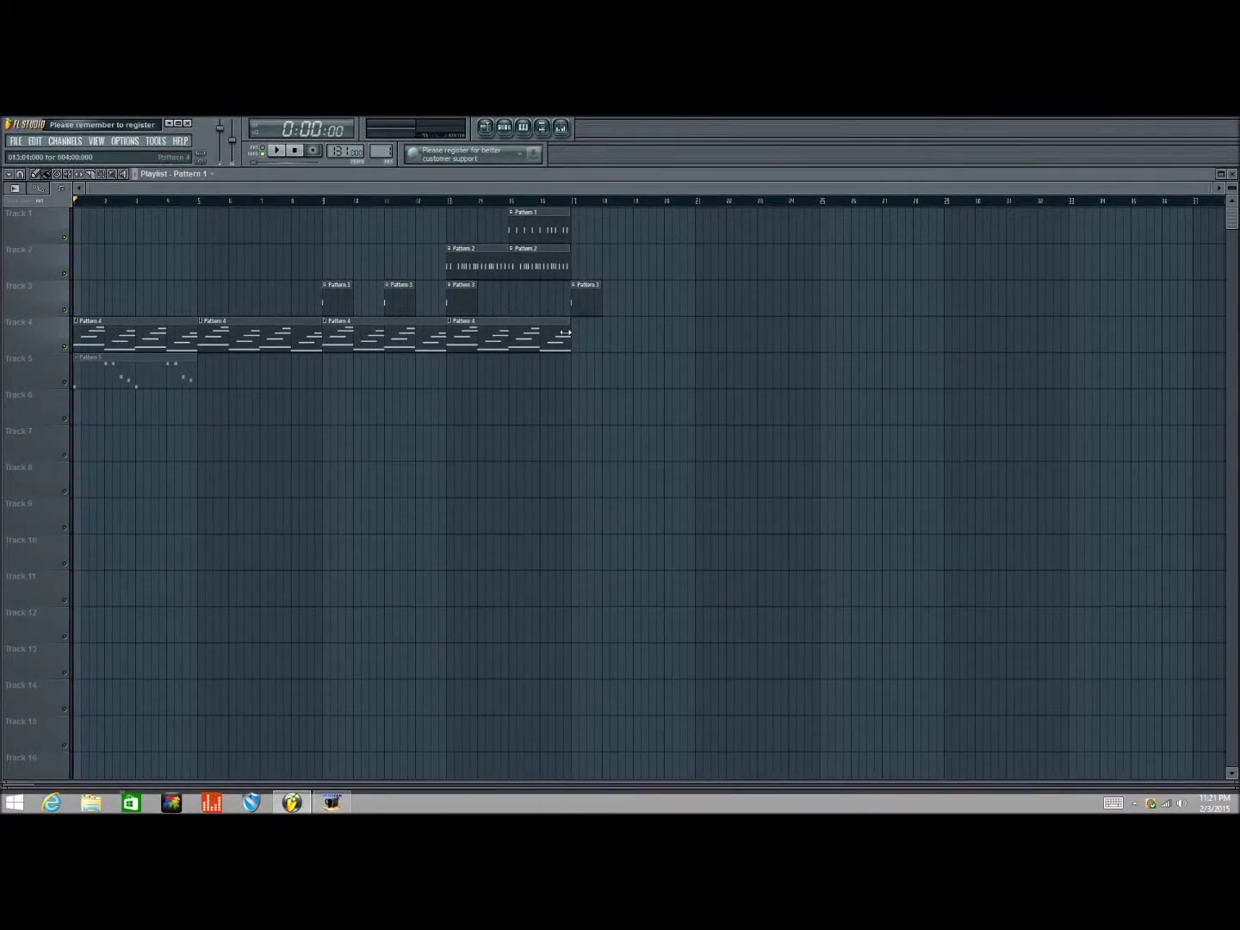
{"action": "left_click", "coordinate": [566, 332]}
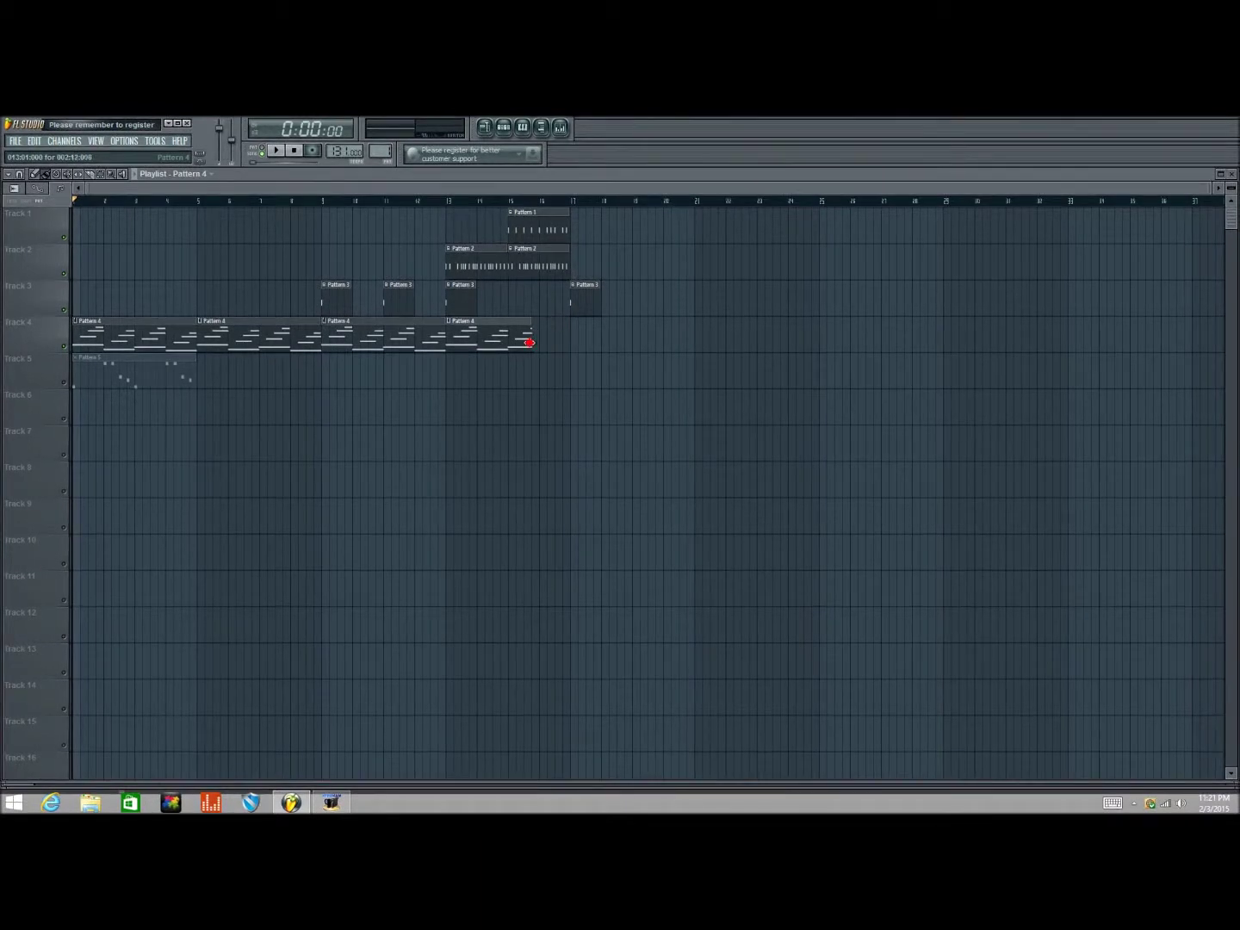
{"action": "mouse_move", "coordinate": [512, 350]}
{"action": "left_mouse_down"}
{"action": "mouse_move", "coordinate": [552, 350]}
{"action": "mouse_move", "coordinate": [511, 363]}
{"action": "left_mouse_up"}
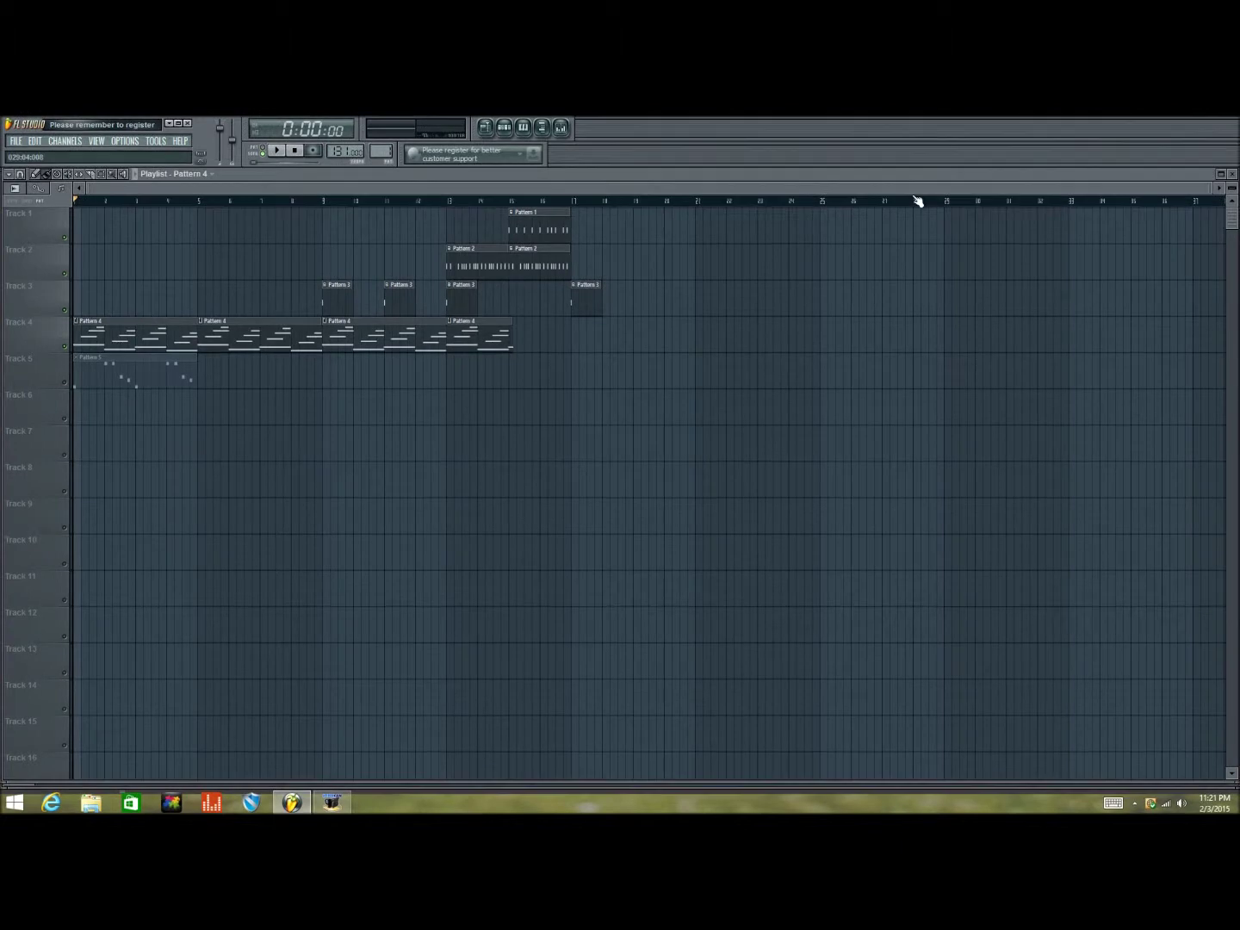
Zoom the playlist timeline in and out, ending close up on the first three bars
{"action": "left_click_drag", "start_coordinate": [1212, 187], "coordinate": [229, 215]}
{"action": "left_click_drag", "start_coordinate": [380, 223], "coordinate": [1217, 204]}
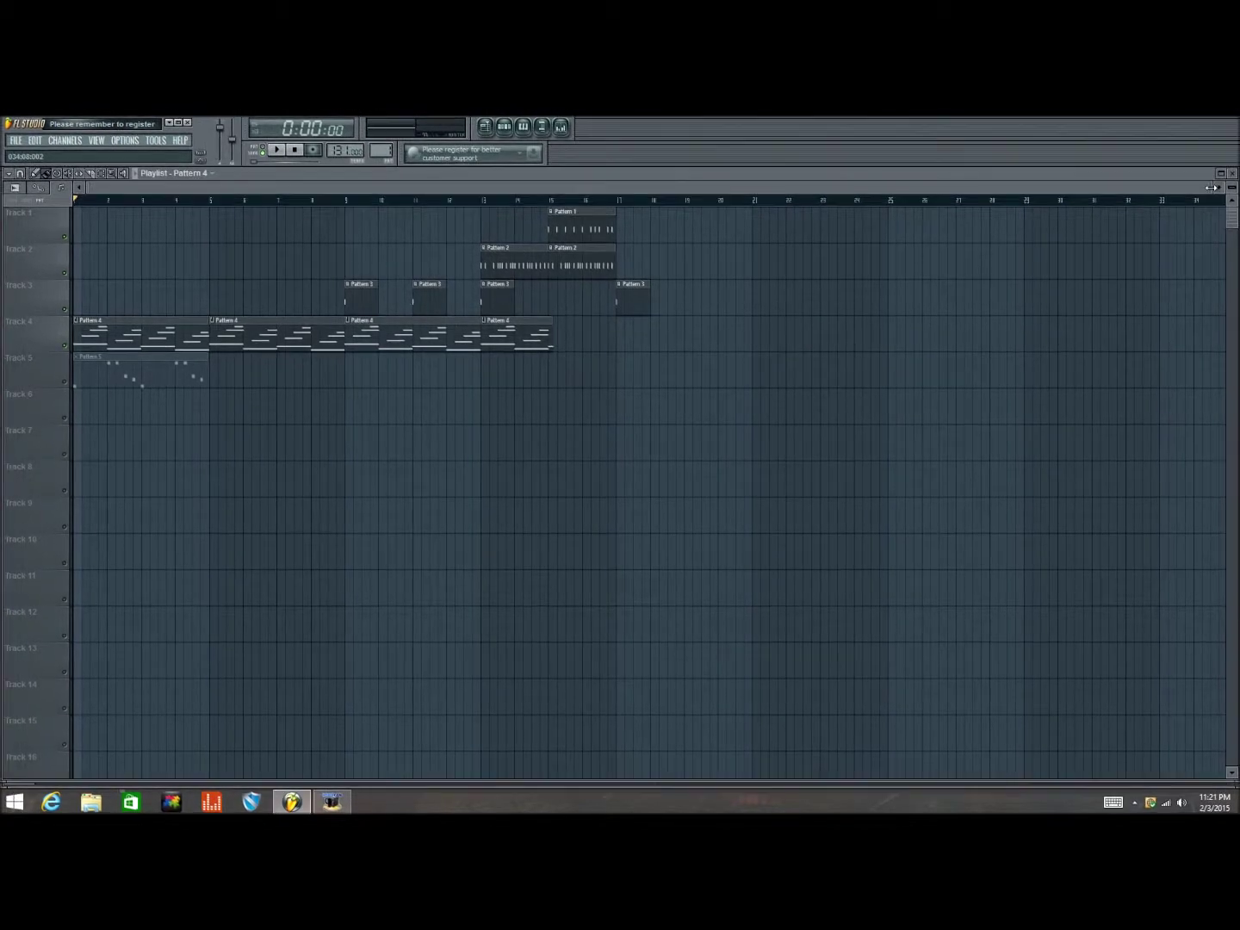
{"action": "left_click_drag", "start_coordinate": [1212, 187], "coordinate": [842, 188]}
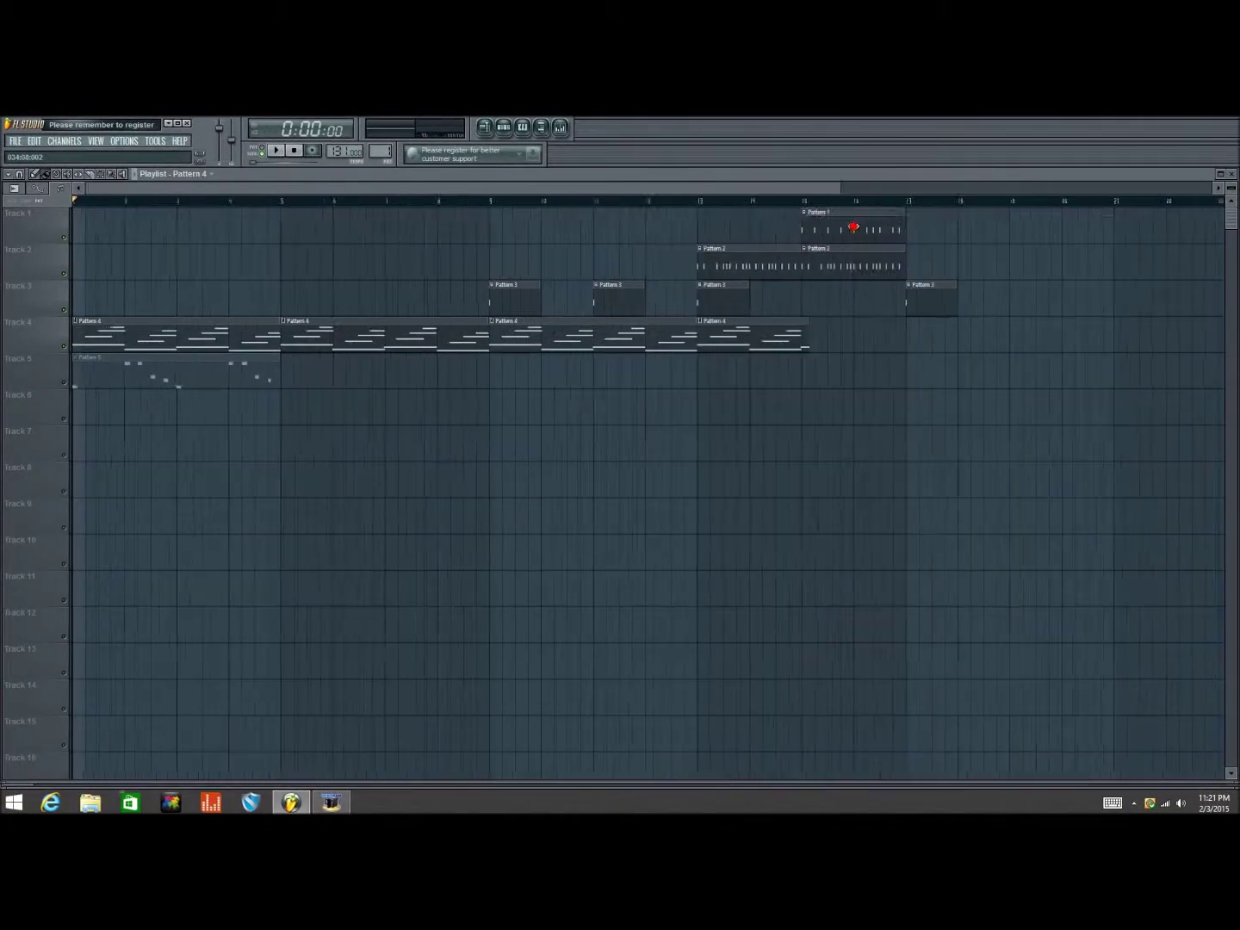
{"action": "scroll", "coordinate": [853, 228], "scroll_direction": "up", "scroll_amount": 5}
{"action": "left_click_drag", "start_coordinate": [399, 258], "coordinate": [172, 257]}
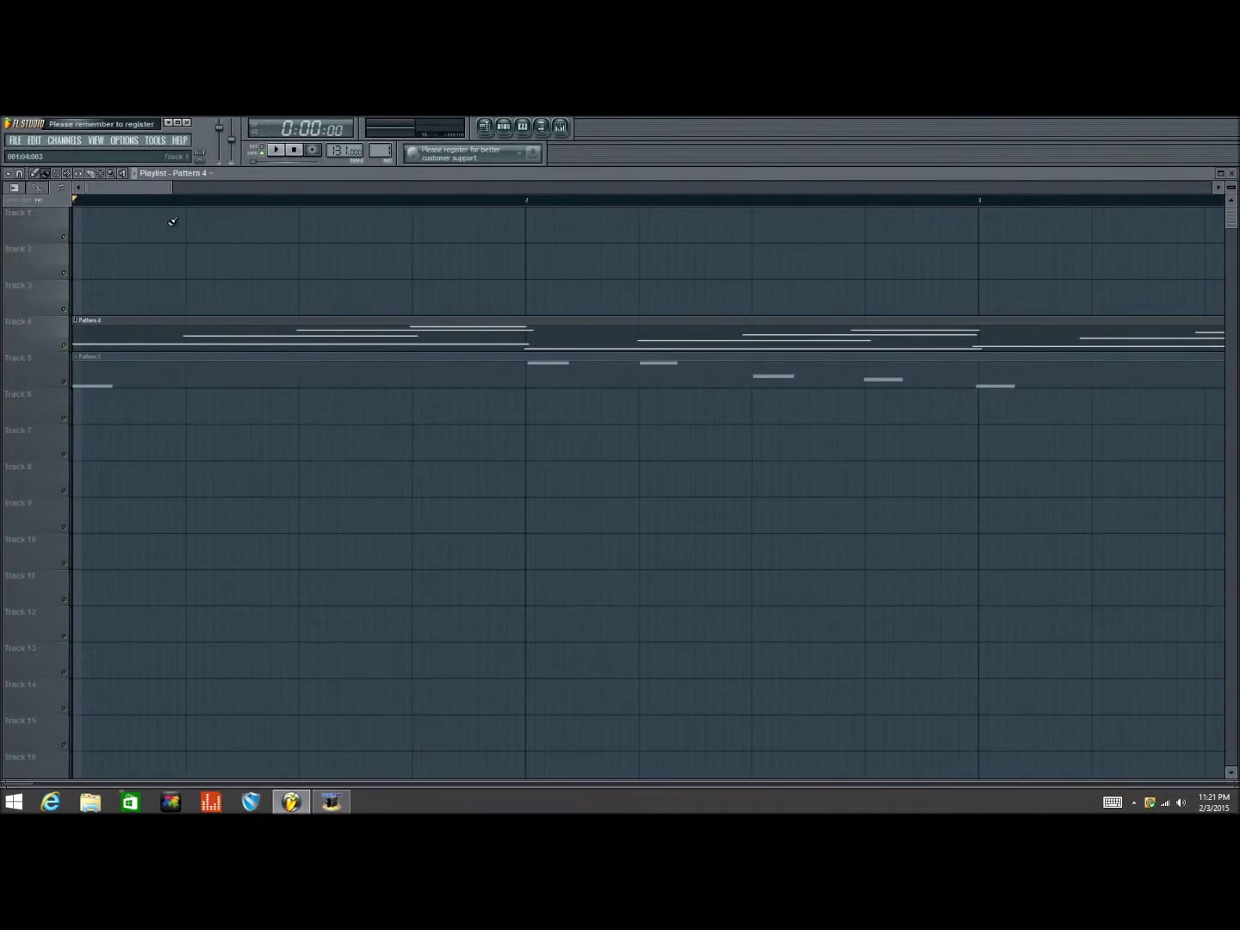
Lengthen Track 4's last Pattern 4 clip to 2 bars and 3.5 steps, ending just before beat 2 of bar 15
{"action": "mouse_move", "coordinate": [105, 193]}
{"action": "left_mouse_down"}
{"action": "mouse_move", "coordinate": [308, 224]}
{"action": "mouse_move", "coordinate": [643, 230]}
{"action": "mouse_move", "coordinate": [531, 235]}
{"action": "left_mouse_up"}
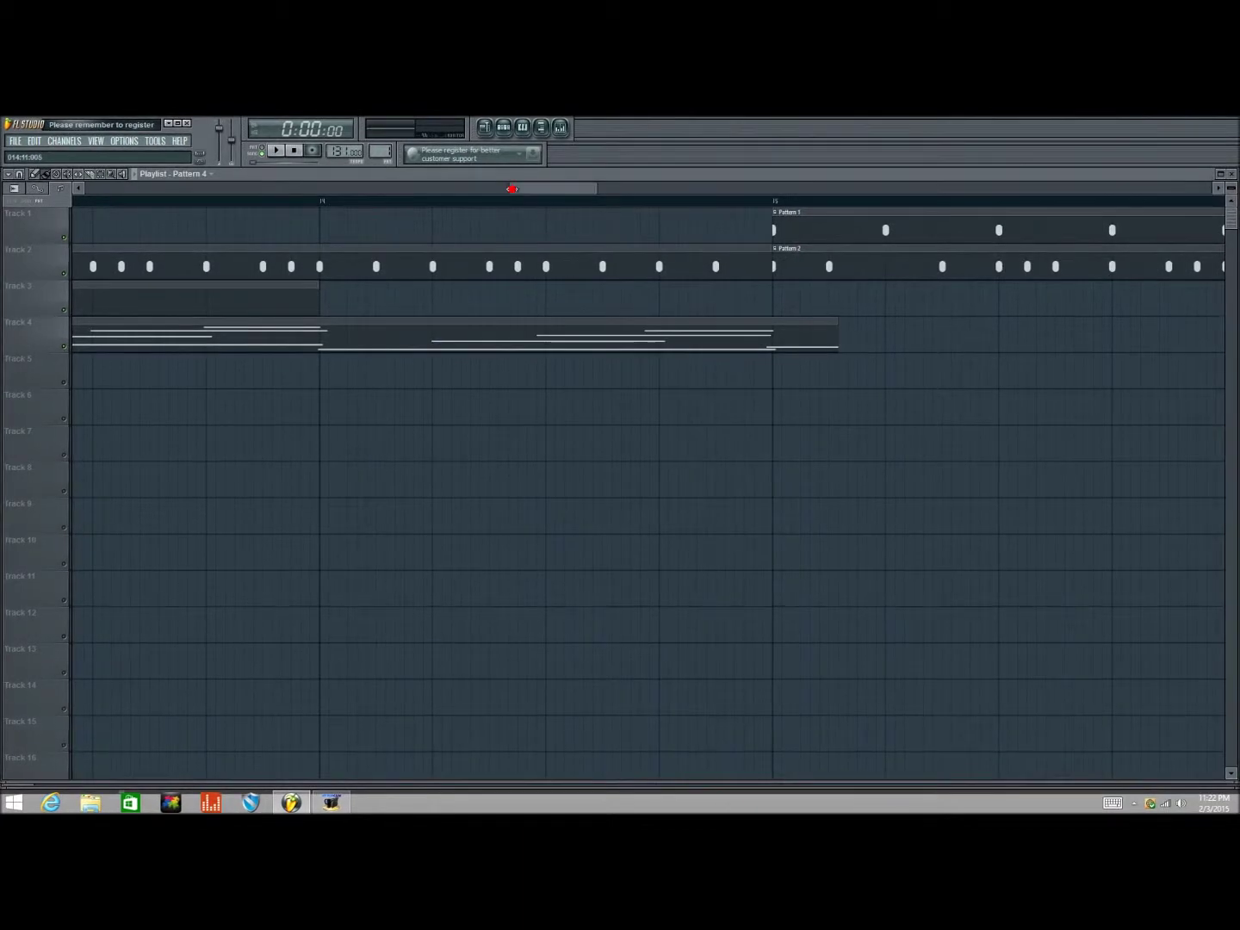
{"action": "left_click_drag", "start_coordinate": [509, 193], "coordinate": [83, 190]}
{"action": "left_click_drag", "start_coordinate": [597, 187], "coordinate": [546, 189]}
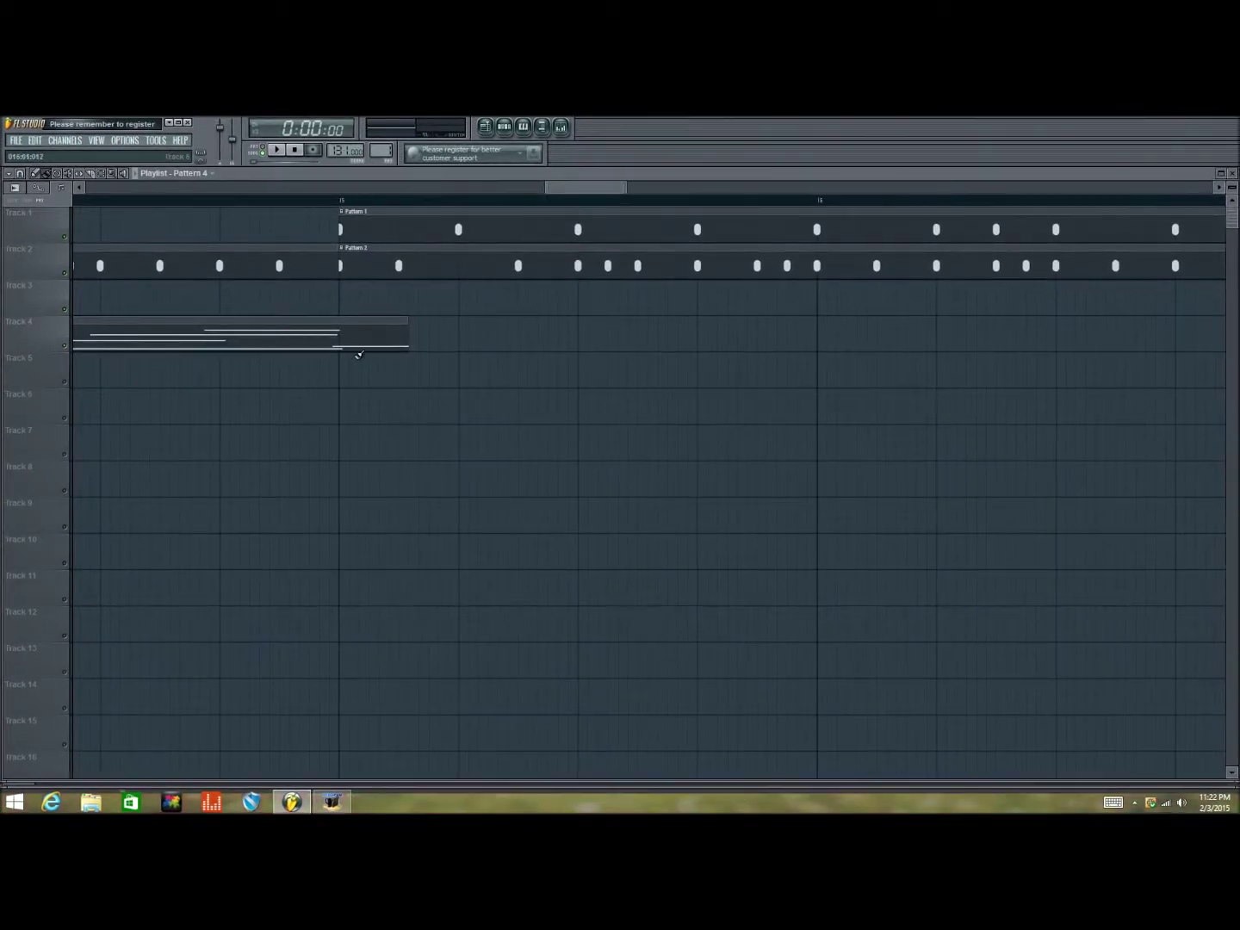
{"action": "left_click_drag", "start_coordinate": [460, 325], "coordinate": [445, 335]}
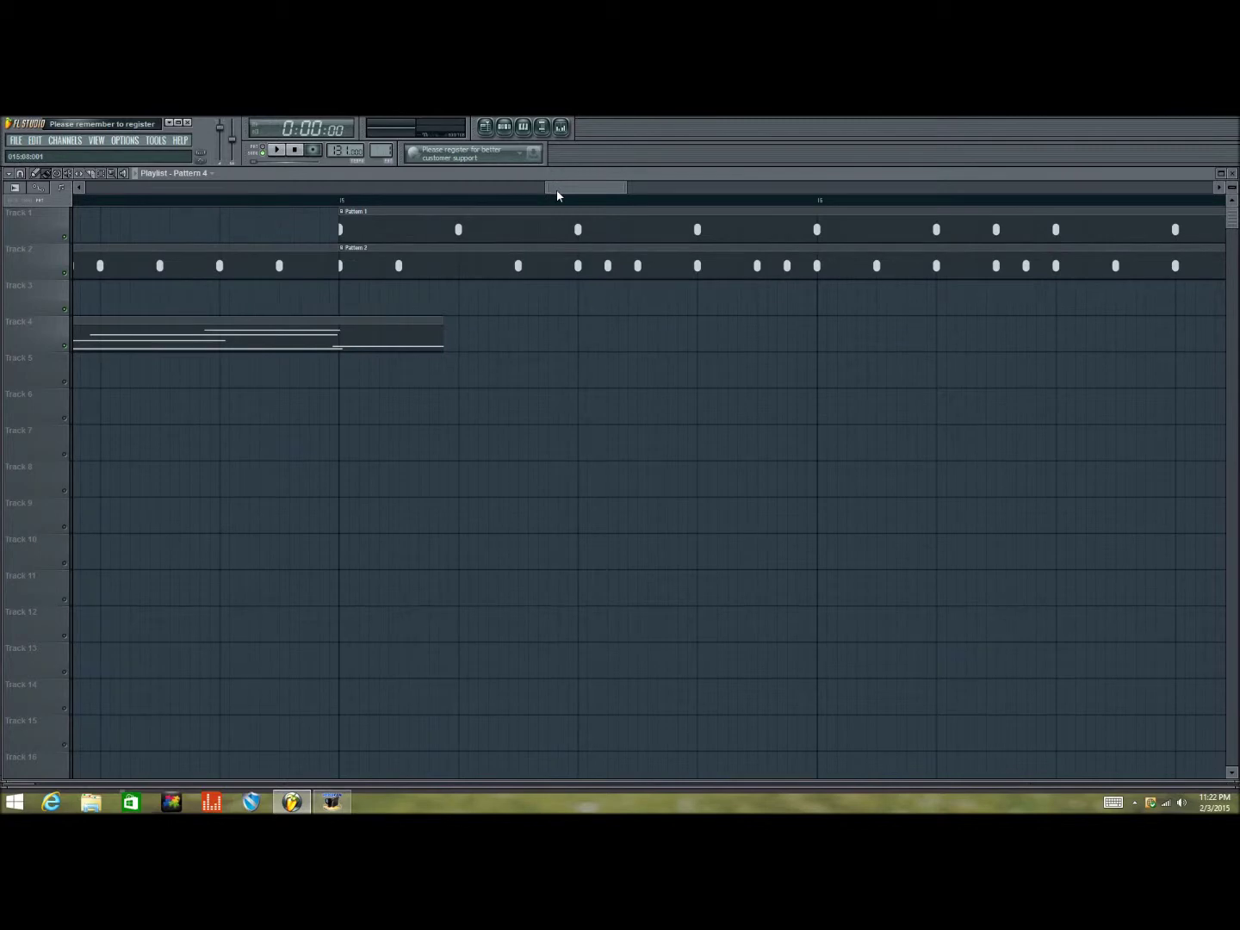
Switch the playlist snap to Main and back to 1/6 step
{"action": "left_click", "coordinate": [23, 175]}
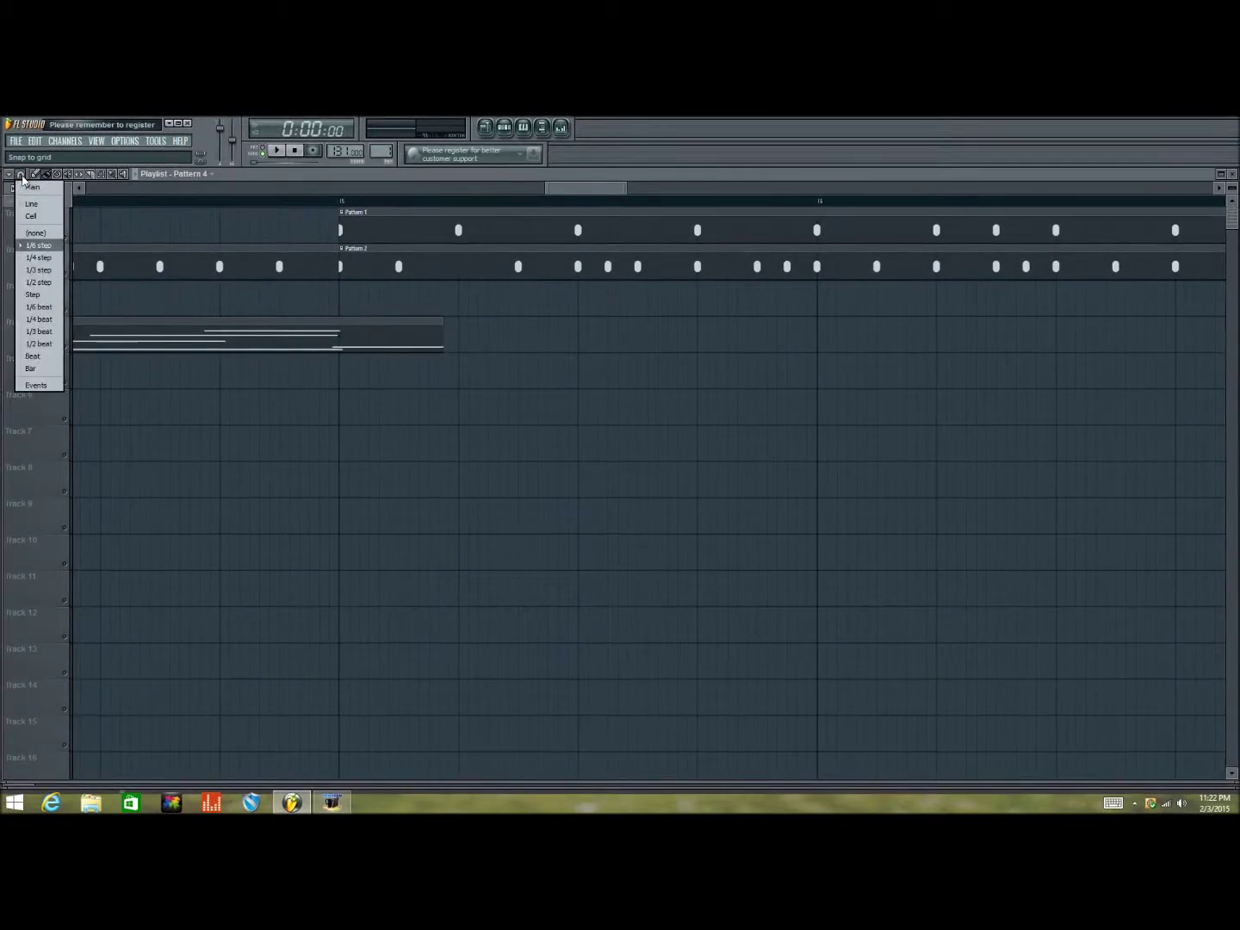
{"action": "left_click", "coordinate": [36, 194]}
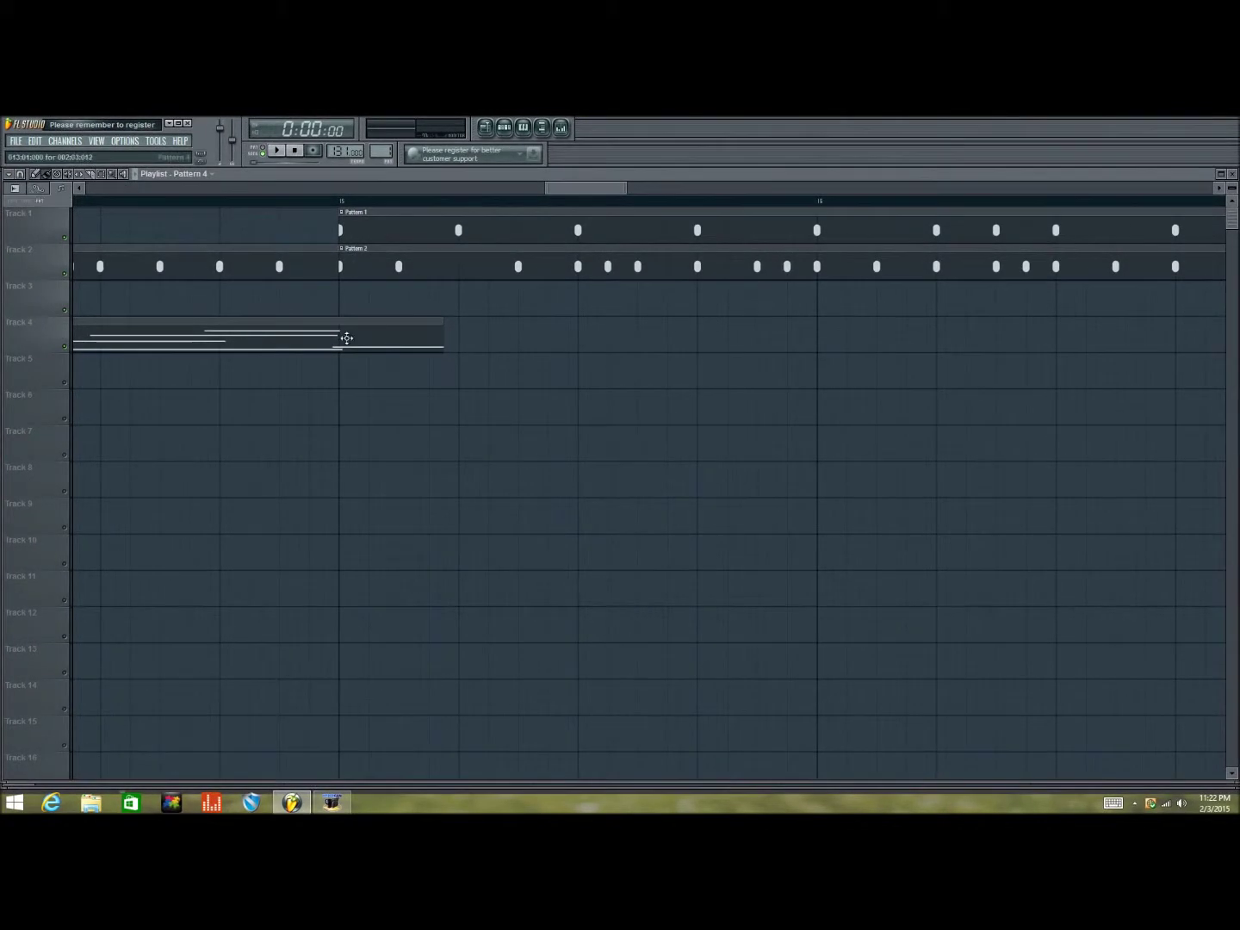
{"action": "left_click", "coordinate": [23, 175]}
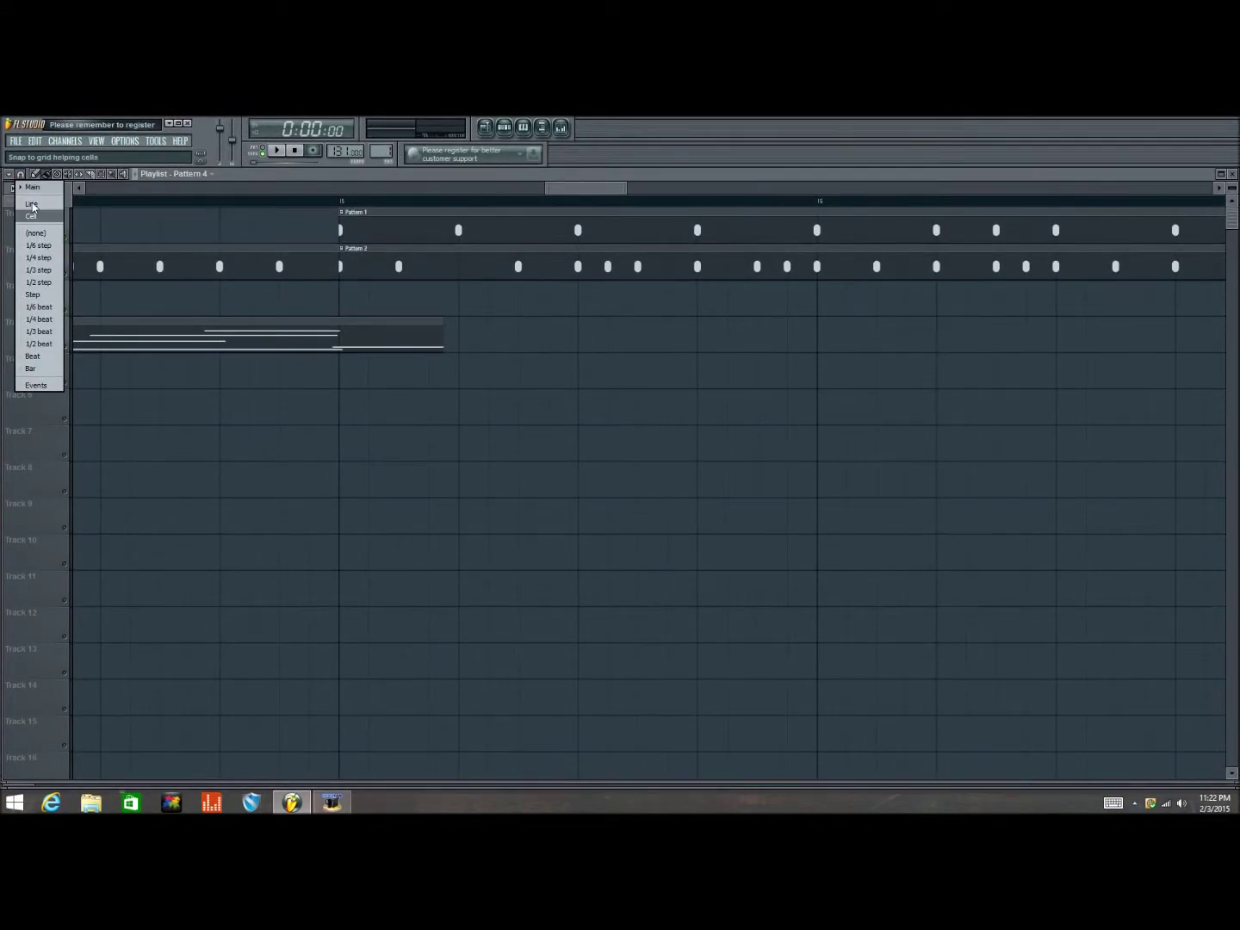
{"action": "left_click", "coordinate": [39, 243]}
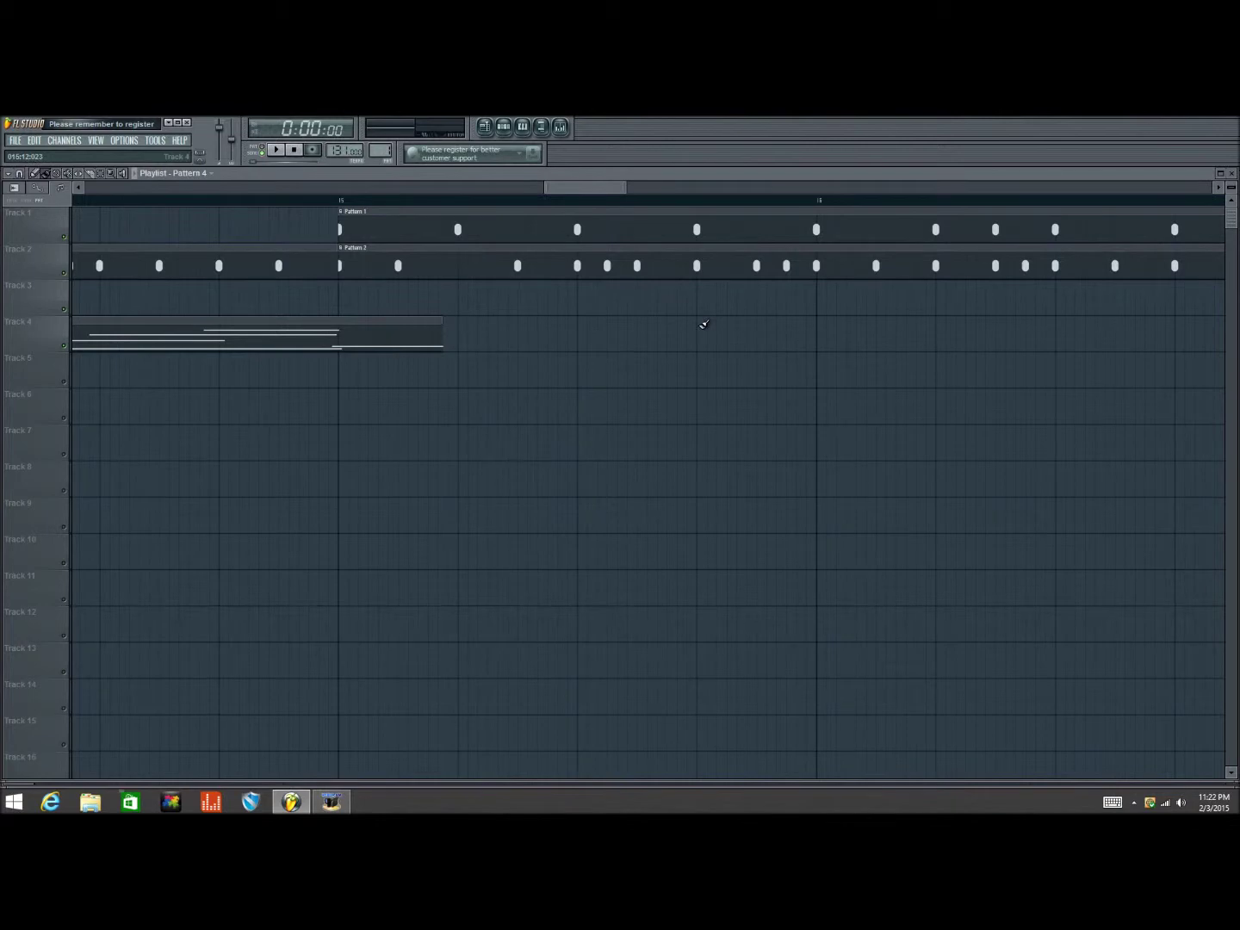
Shorten Track 4's last Pattern 4 clip to 2 bars and 2.5 steps using Main snap, and return the snap to 1/6 step
{"action": "left_click", "coordinate": [15, 188]}
{"action": "left_click", "coordinate": [26, 211]}
{"action": "left_click_drag", "start_coordinate": [441, 326], "coordinate": [489, 338]}
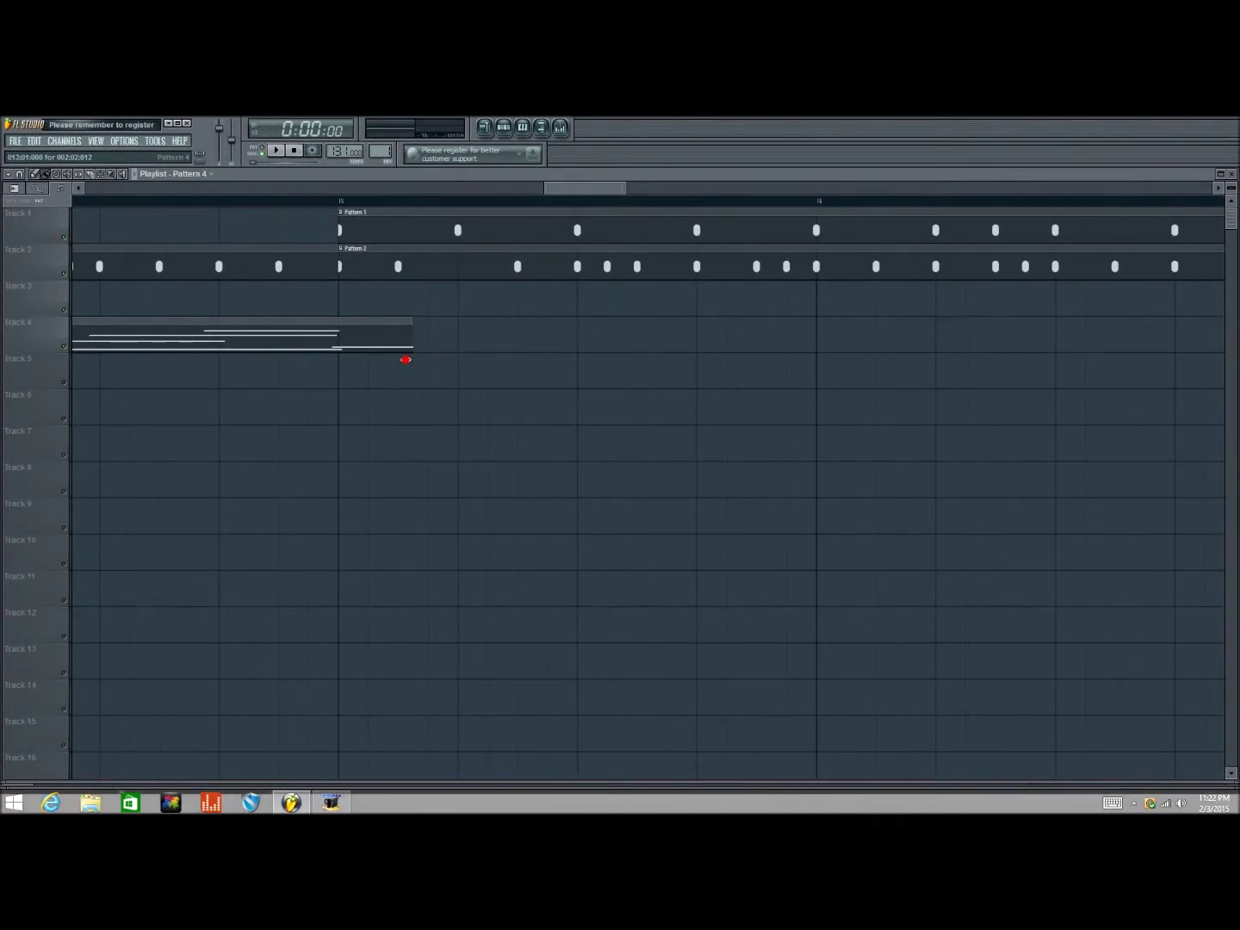
{"action": "left_click", "coordinate": [17, 181]}
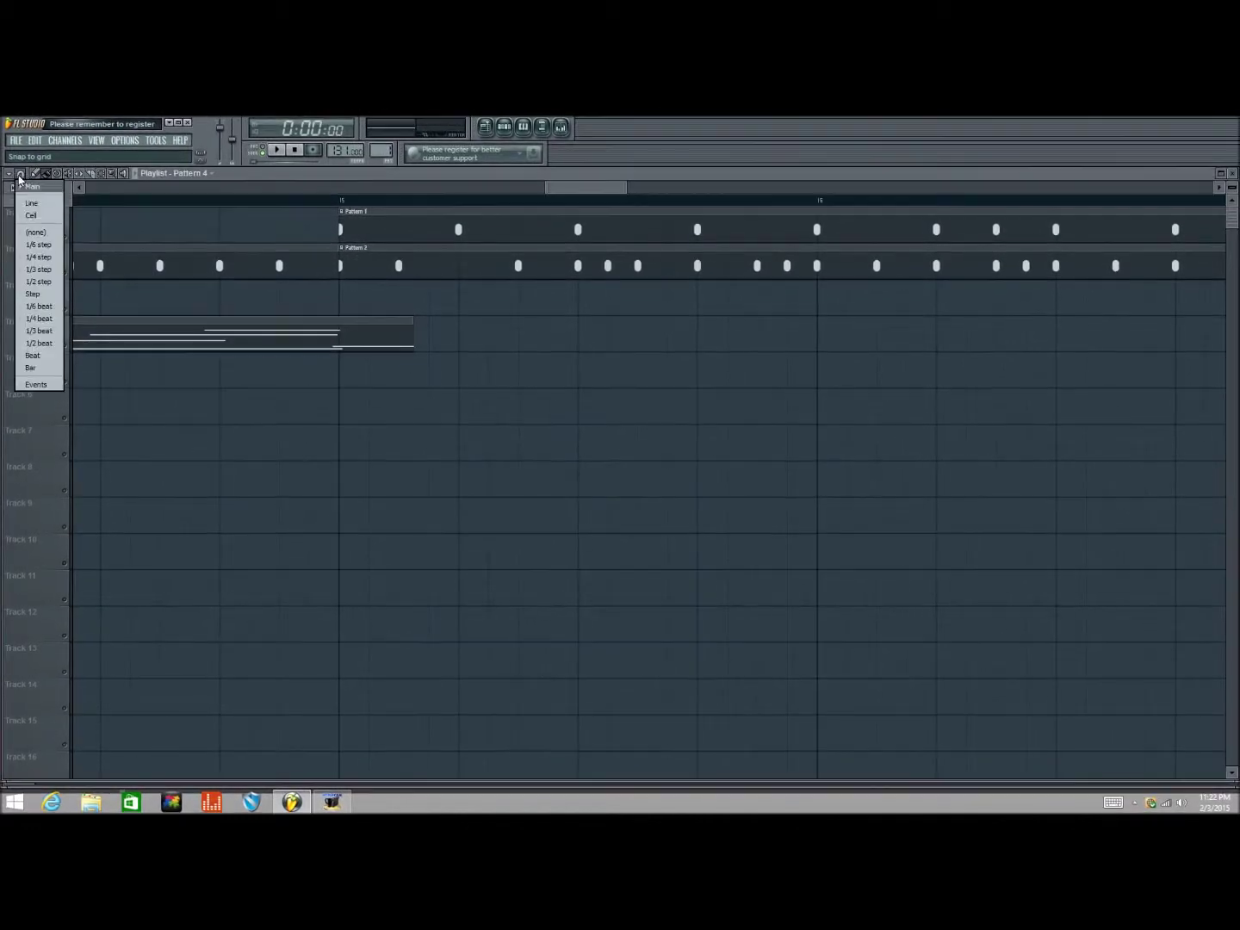
{"action": "left_click", "coordinate": [43, 249]}
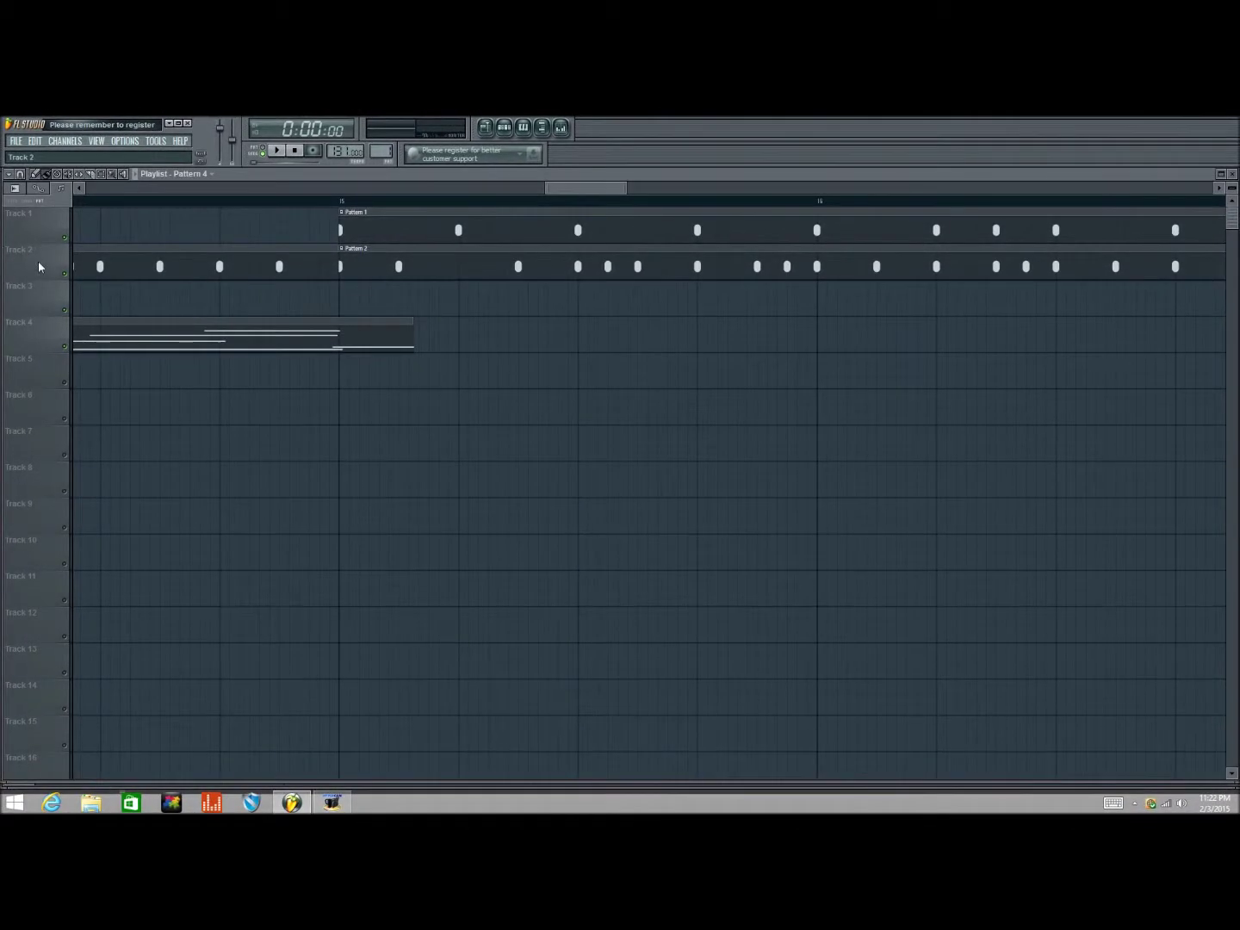
Add a Pattern 4 clip on Track 4 at bar 17 and move Track 5's Pattern 5 clip from bar 1 to bar 17
{"action": "left_click_drag", "start_coordinate": [548, 187], "coordinate": [84, 187]}
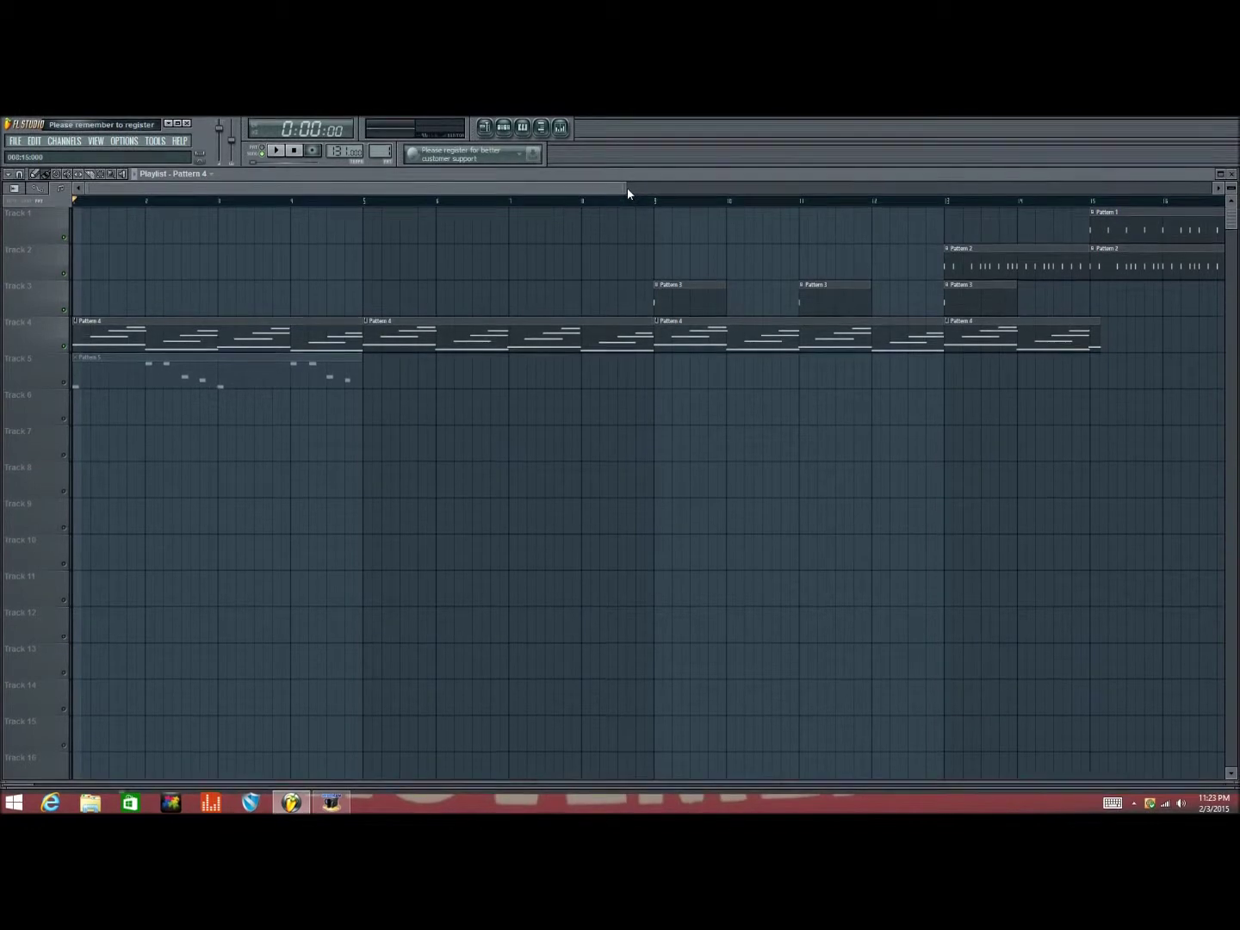
{"action": "left_click_drag", "start_coordinate": [627, 187], "coordinate": [1214, 187]}
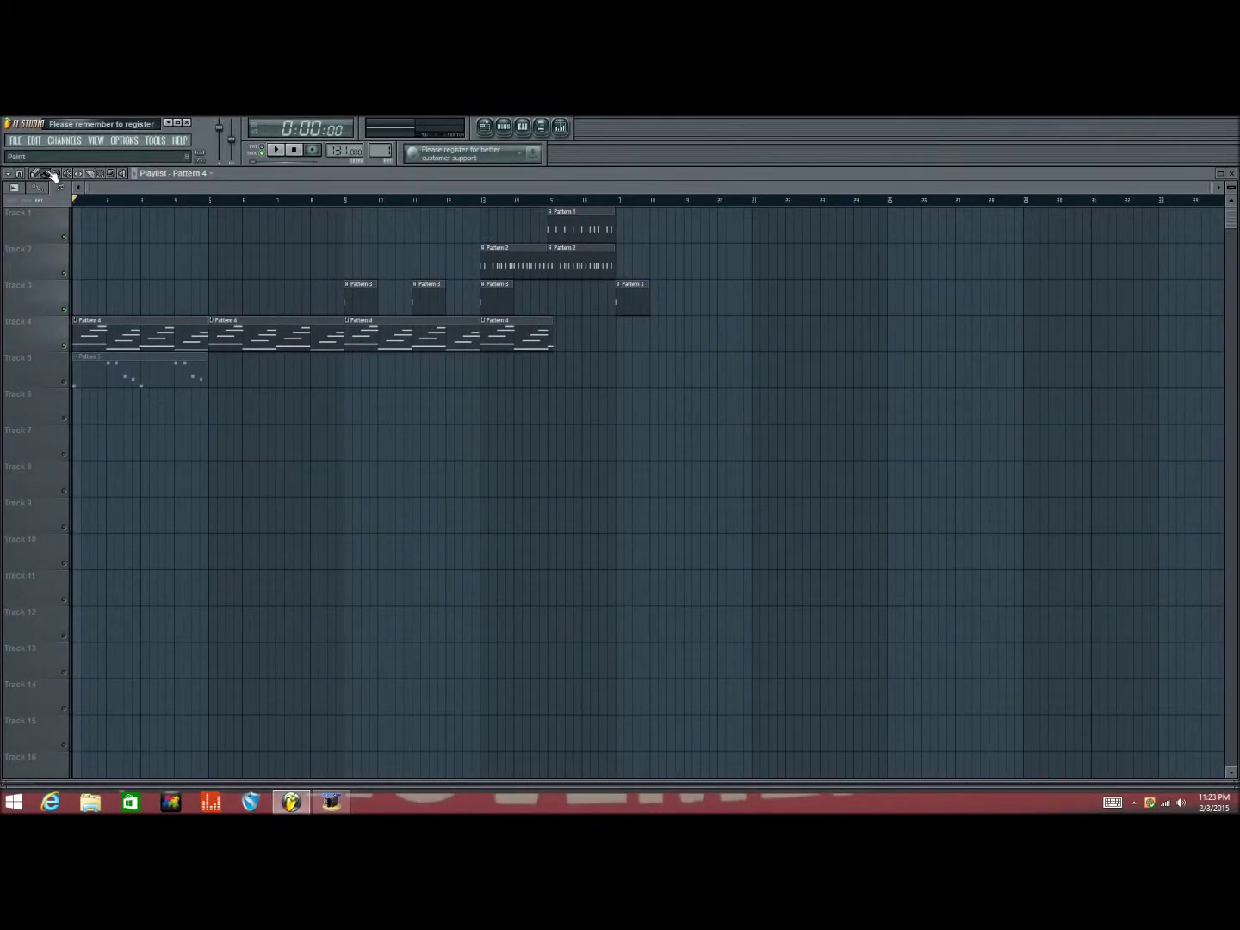
{"action": "left_click", "coordinate": [19, 175]}
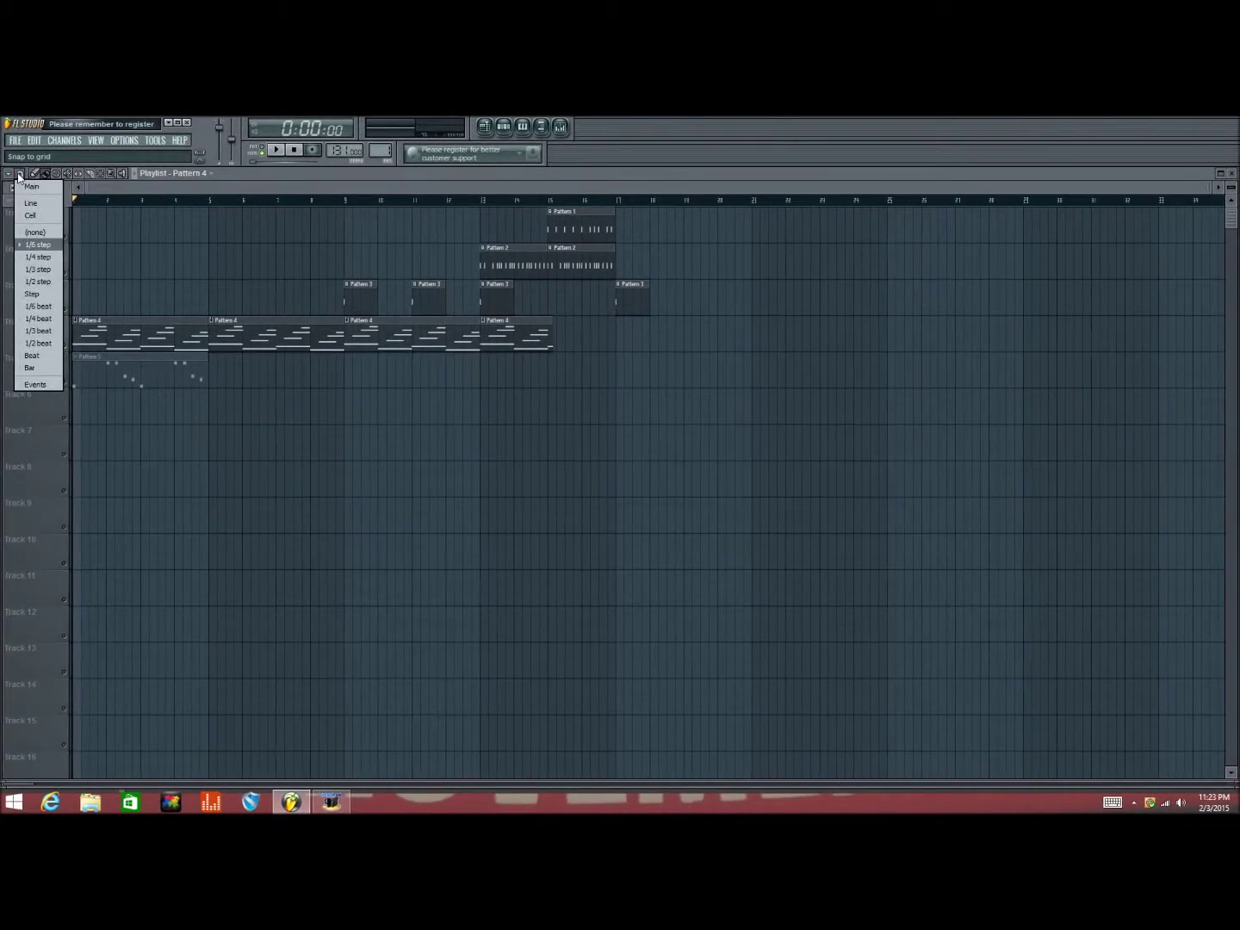
{"action": "left_click", "coordinate": [34, 243]}
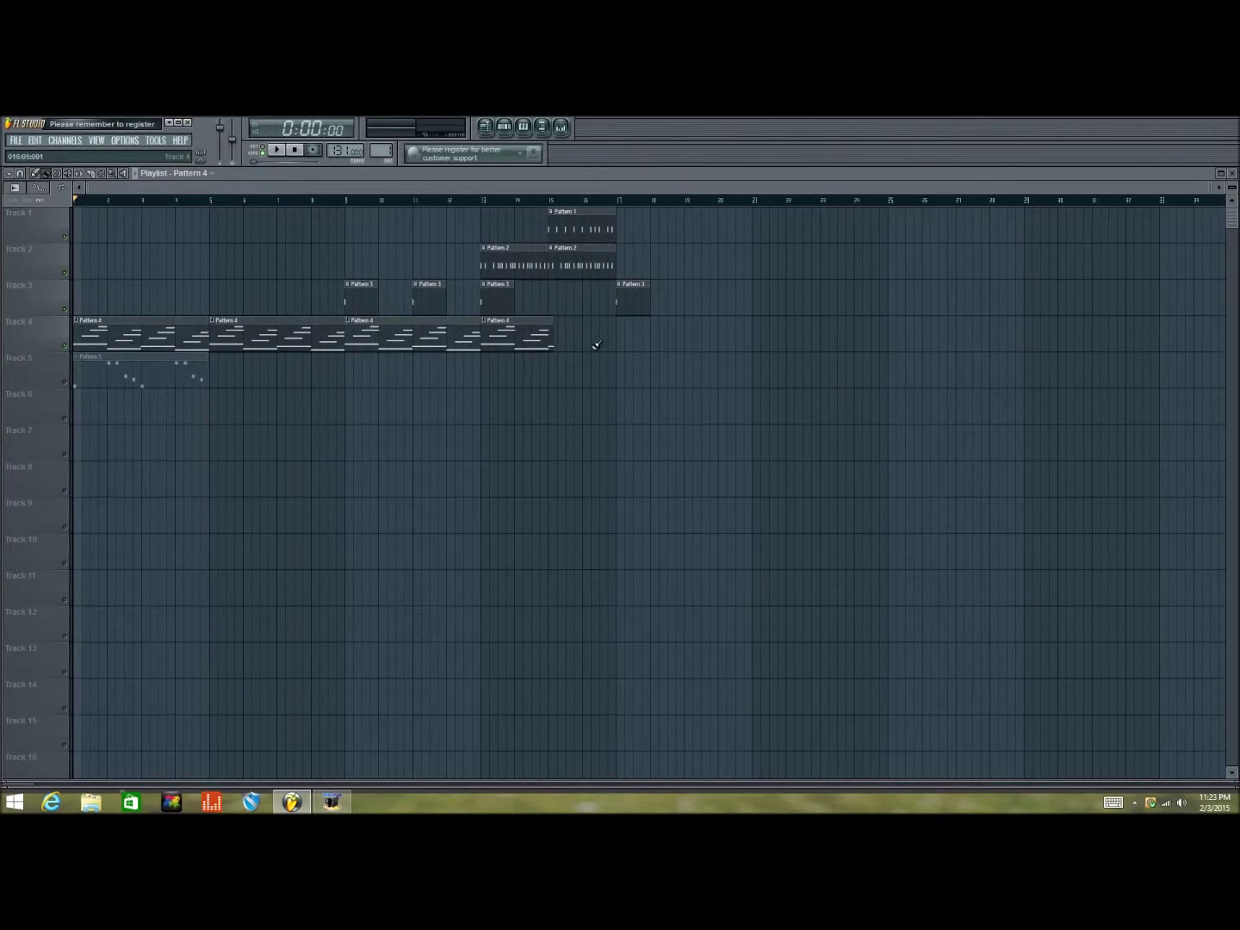
{"action": "left_click", "coordinate": [629, 336]}
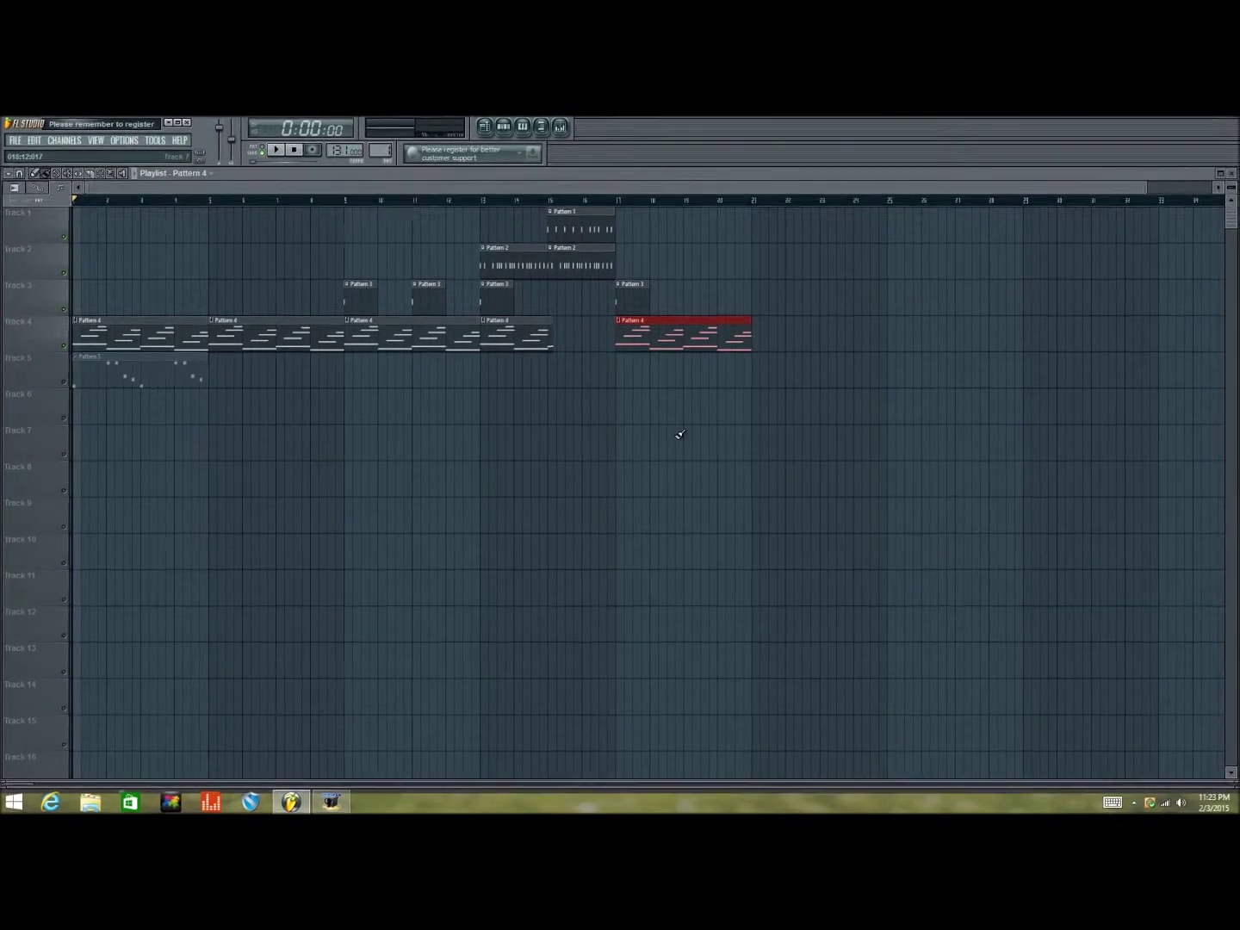
{"action": "left_click_drag", "start_coordinate": [125, 365], "coordinate": [665, 382]}
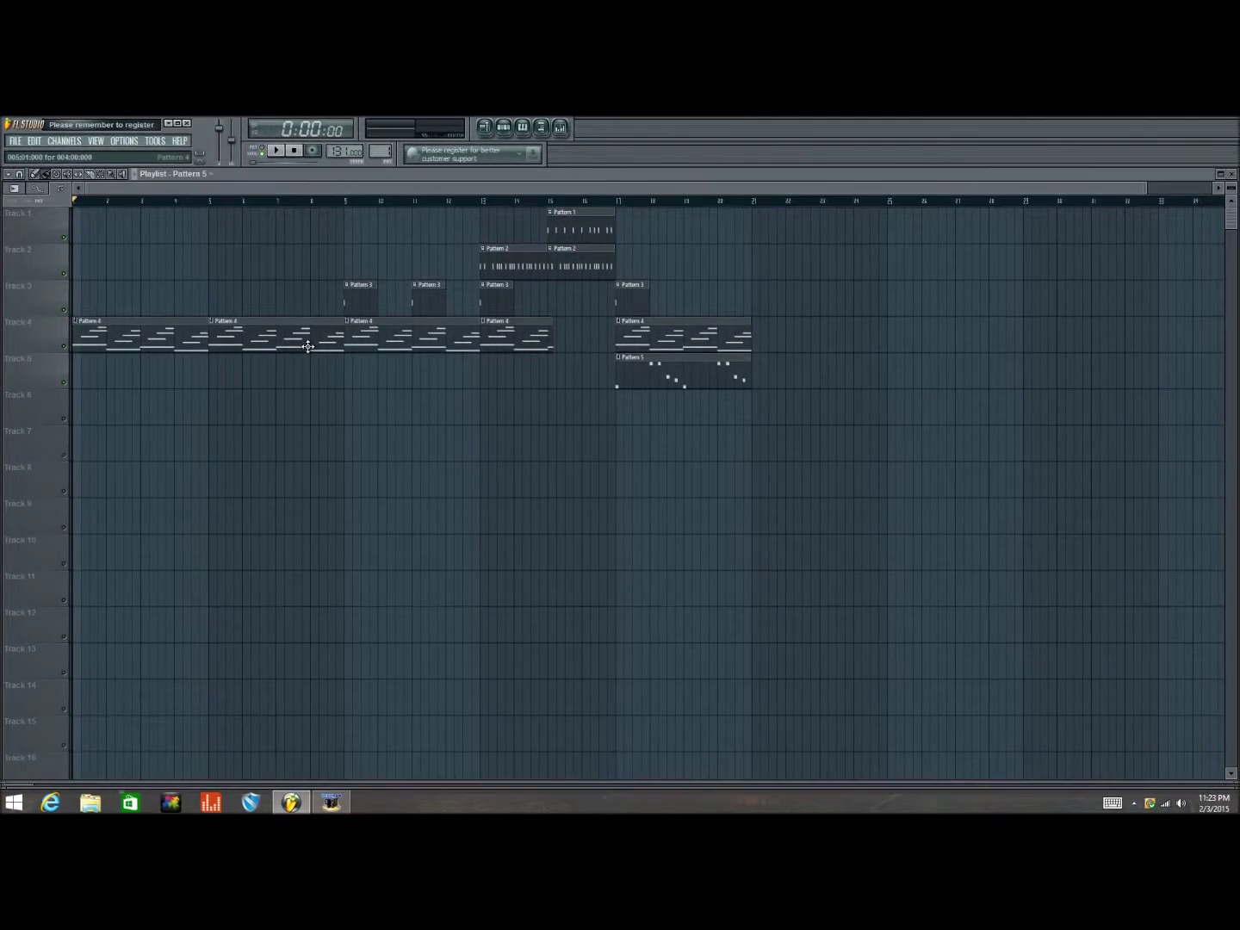
Audition the song and fill bars 17 to 20 with two Pattern 1 clips on Track 1 and two Pattern 2 clips on Track 2
{"action": "key", "text": "space"}
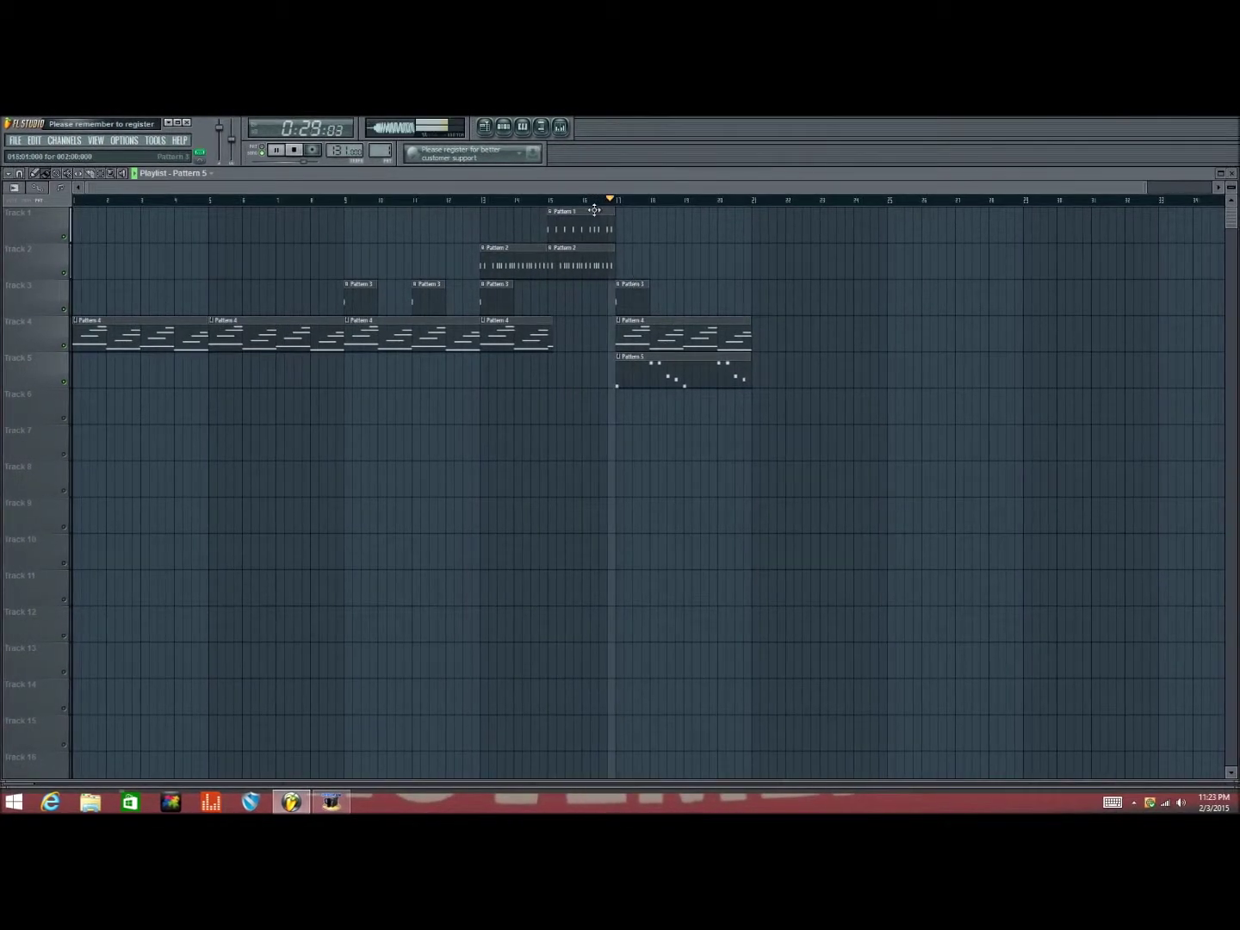
{"action": "key", "text": "space"}
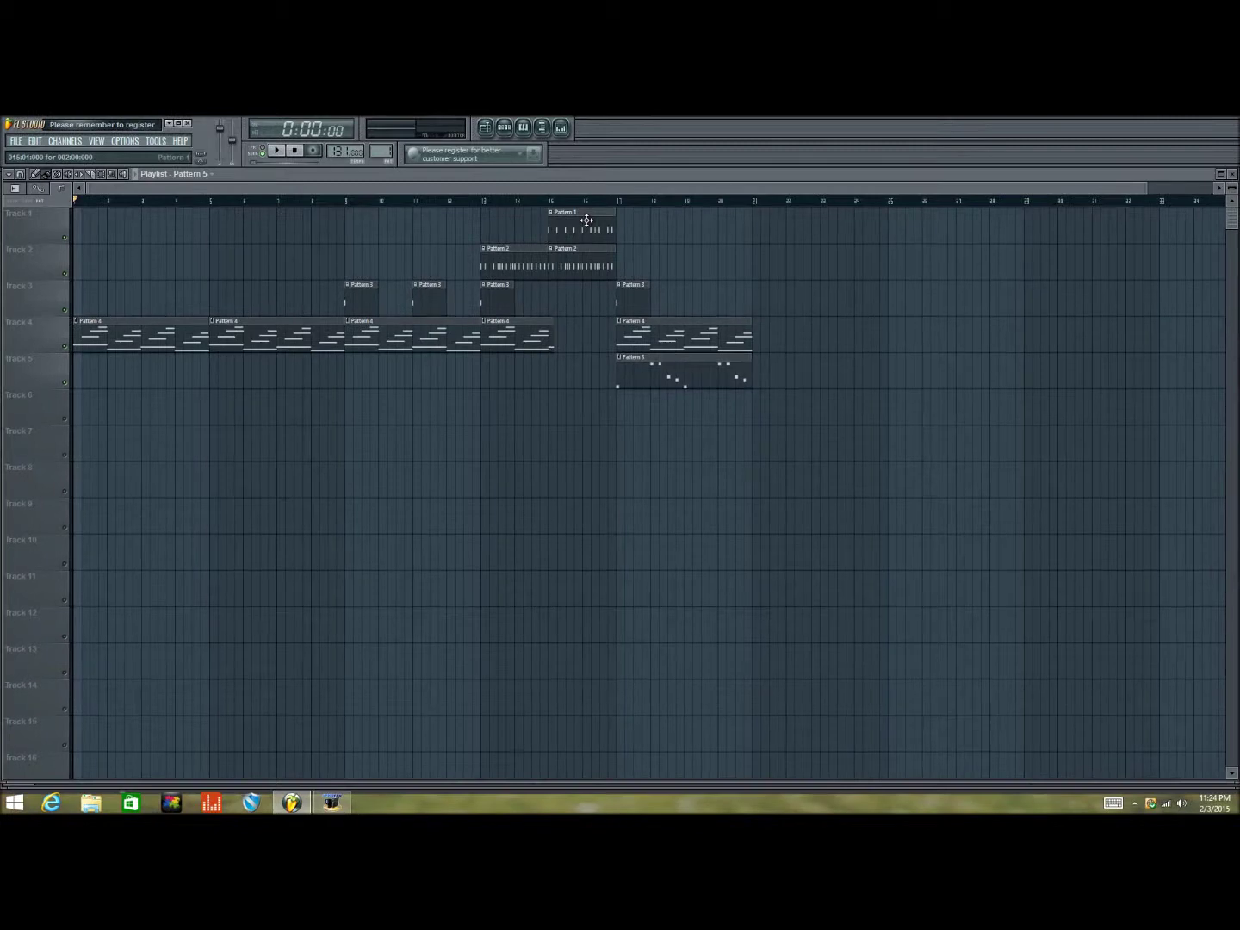
{"action": "left_click", "coordinate": [587, 217]}
{"action": "left_click_drag", "start_coordinate": [622, 226], "coordinate": [693, 226]}
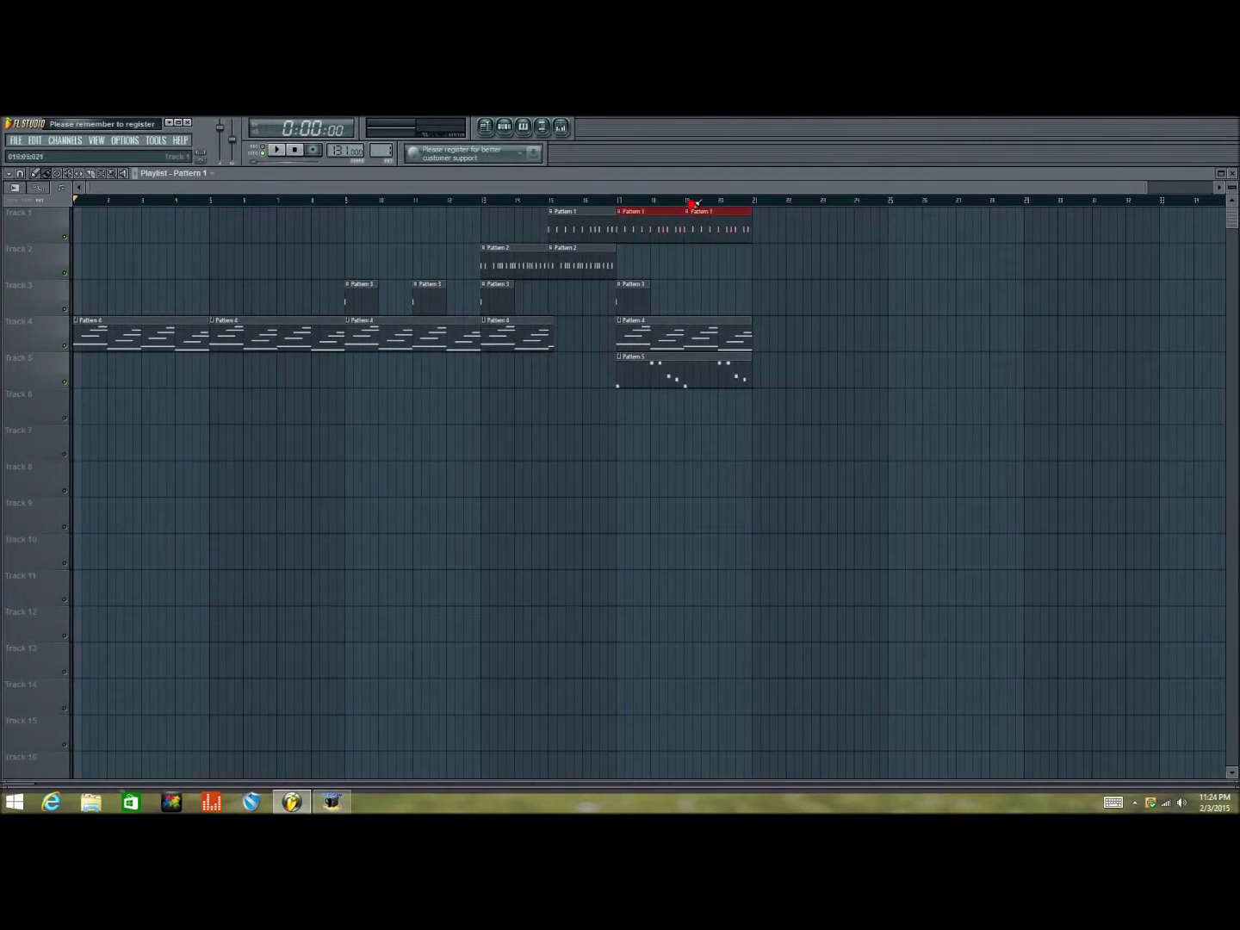
{"action": "left_click", "coordinate": [586, 260]}
{"action": "left_click_drag", "start_coordinate": [680, 261], "coordinate": [732, 264]}
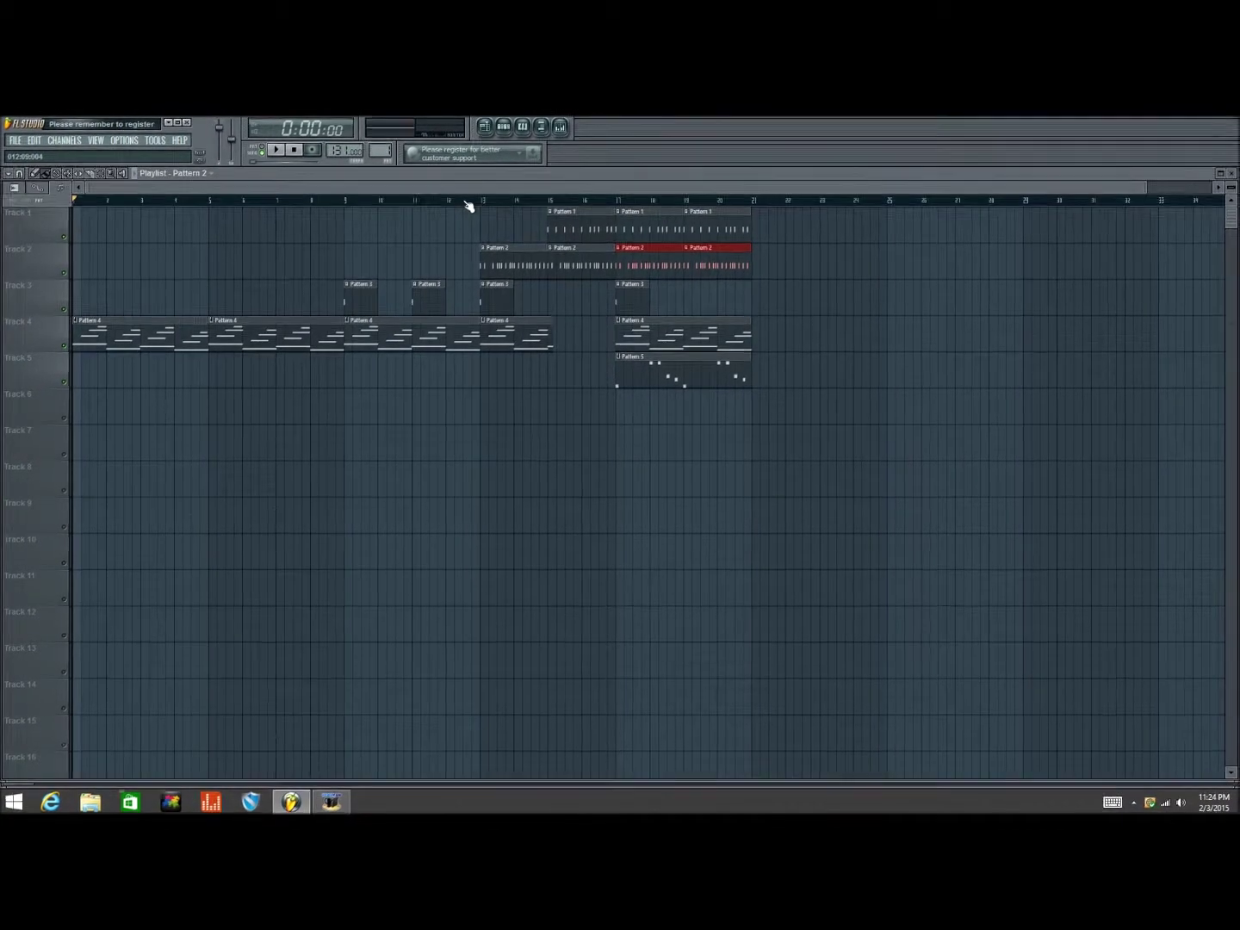
Audition the arrangement from late in bar 12, adding and removing a trial Pattern 1 clip on Track 1 at bar 21
{"action": "left_click", "coordinate": [469, 203]}
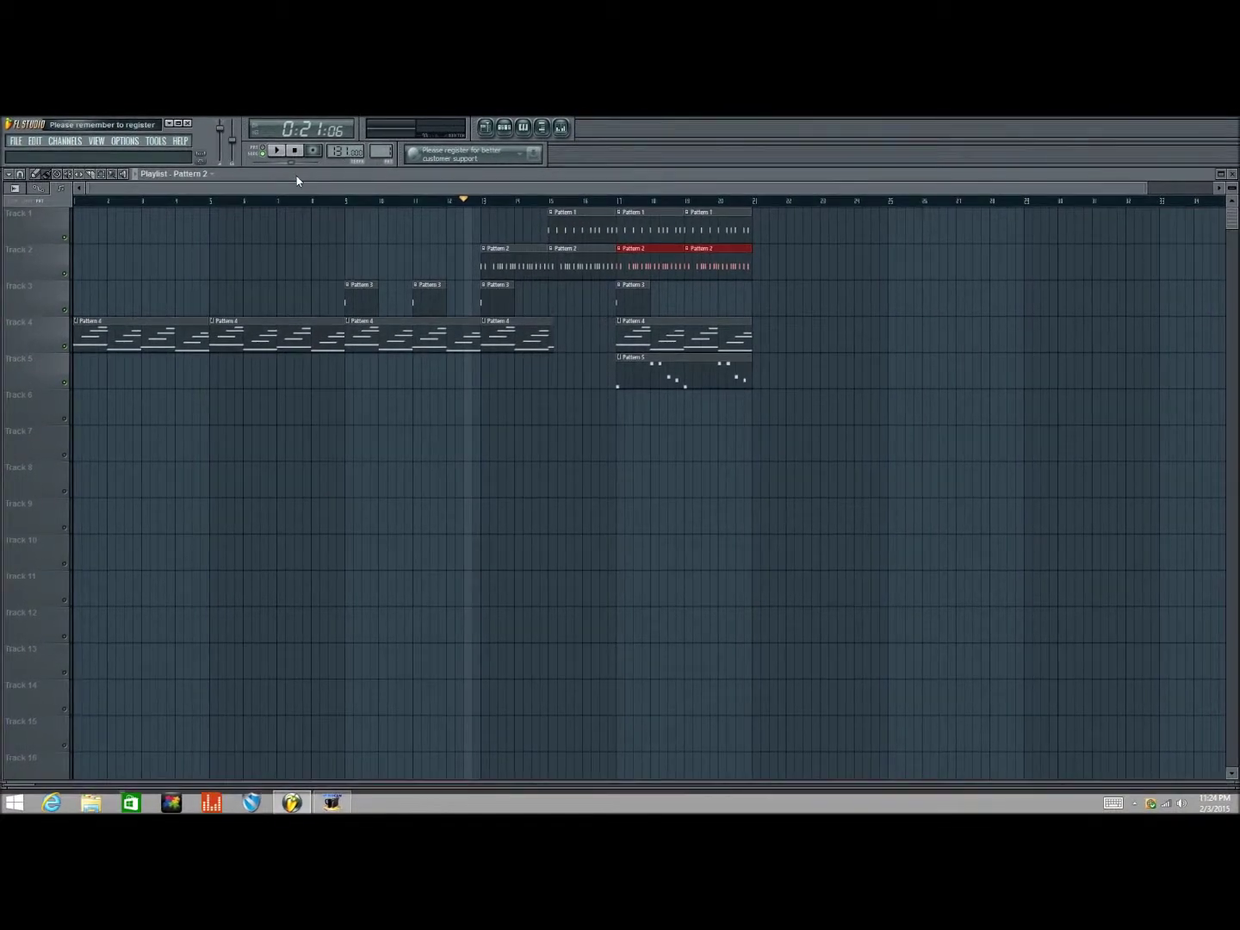
{"action": "left_click", "coordinate": [273, 151]}
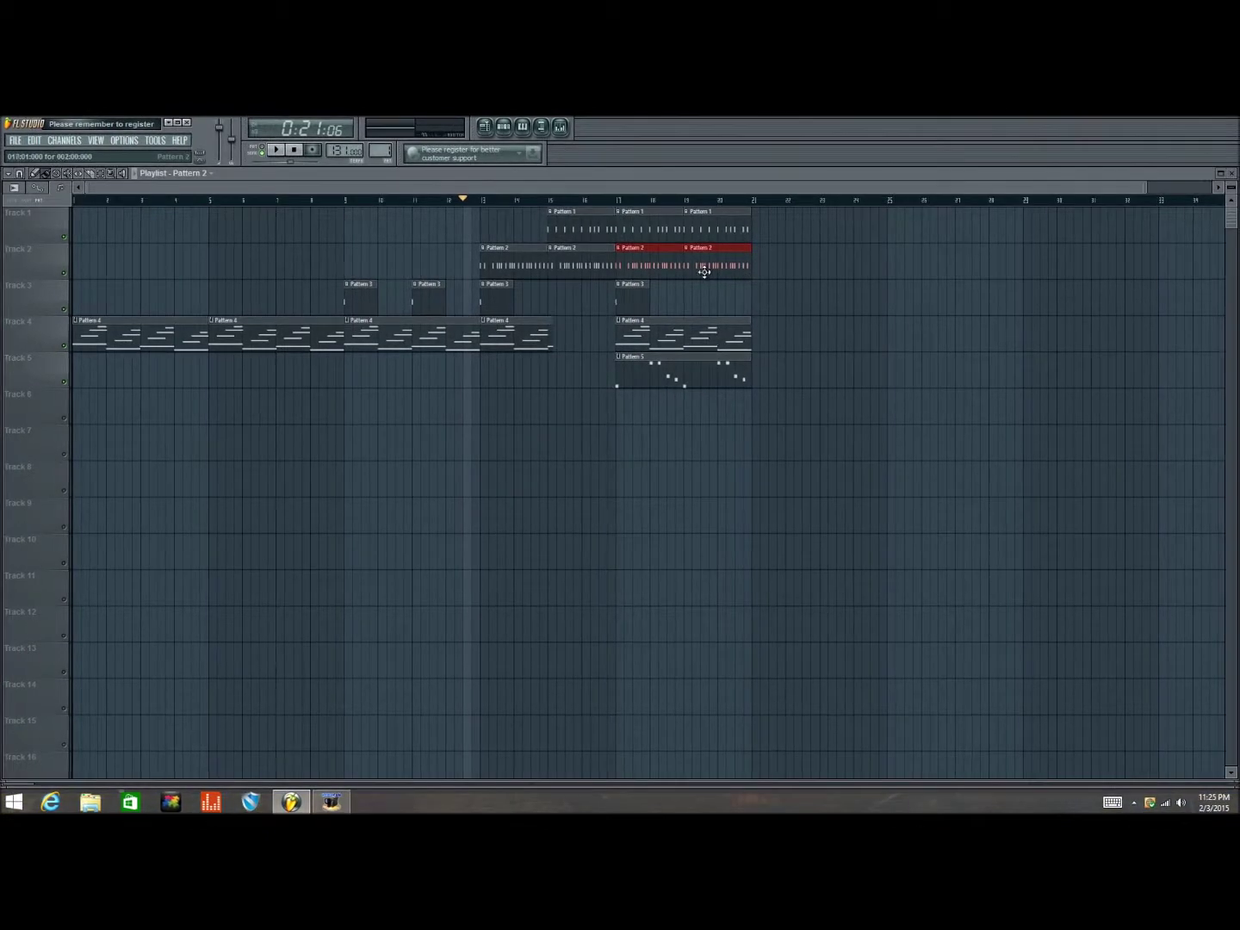
{"action": "left_click", "coordinate": [733, 233]}
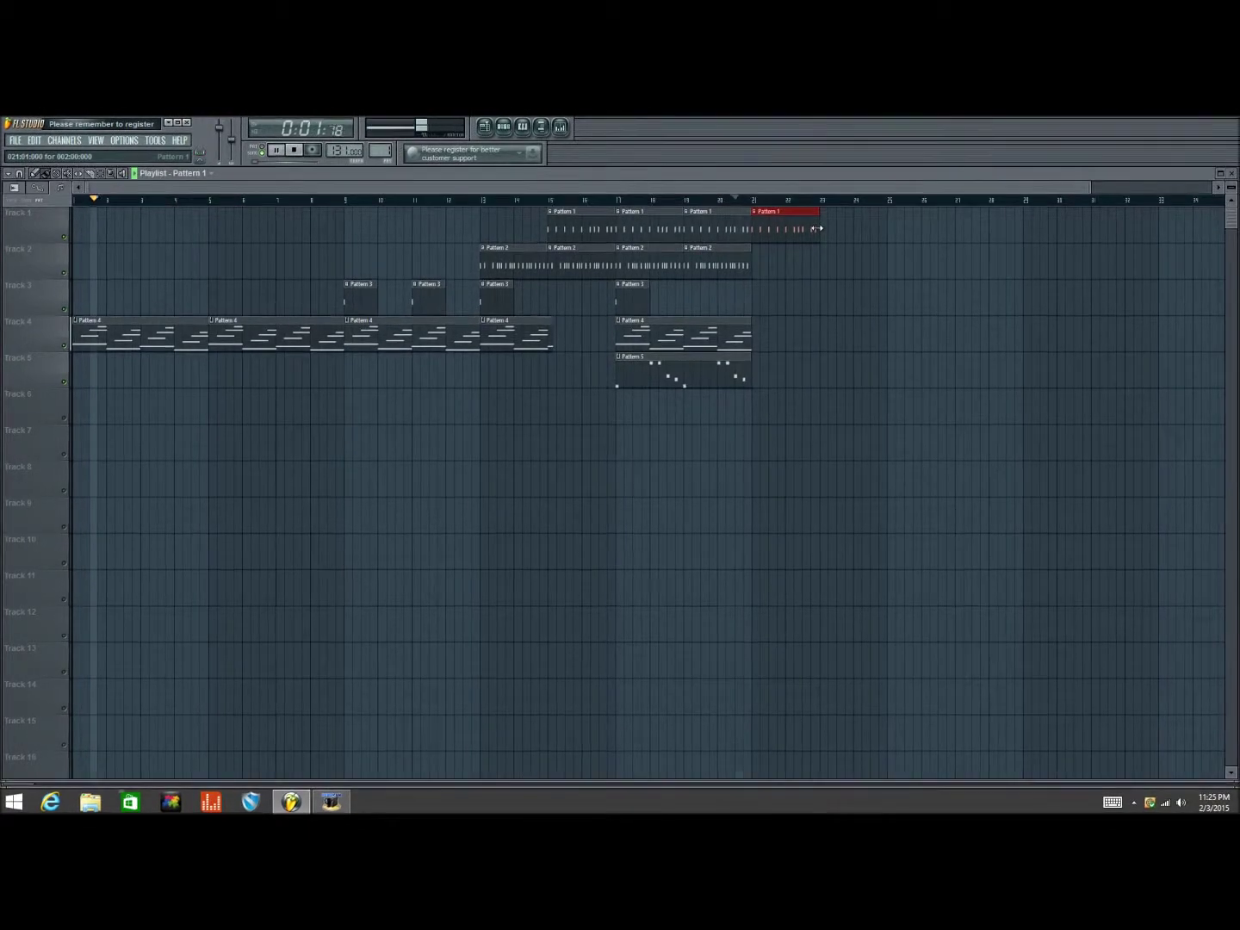
{"action": "right_click", "coordinate": [804, 221]}
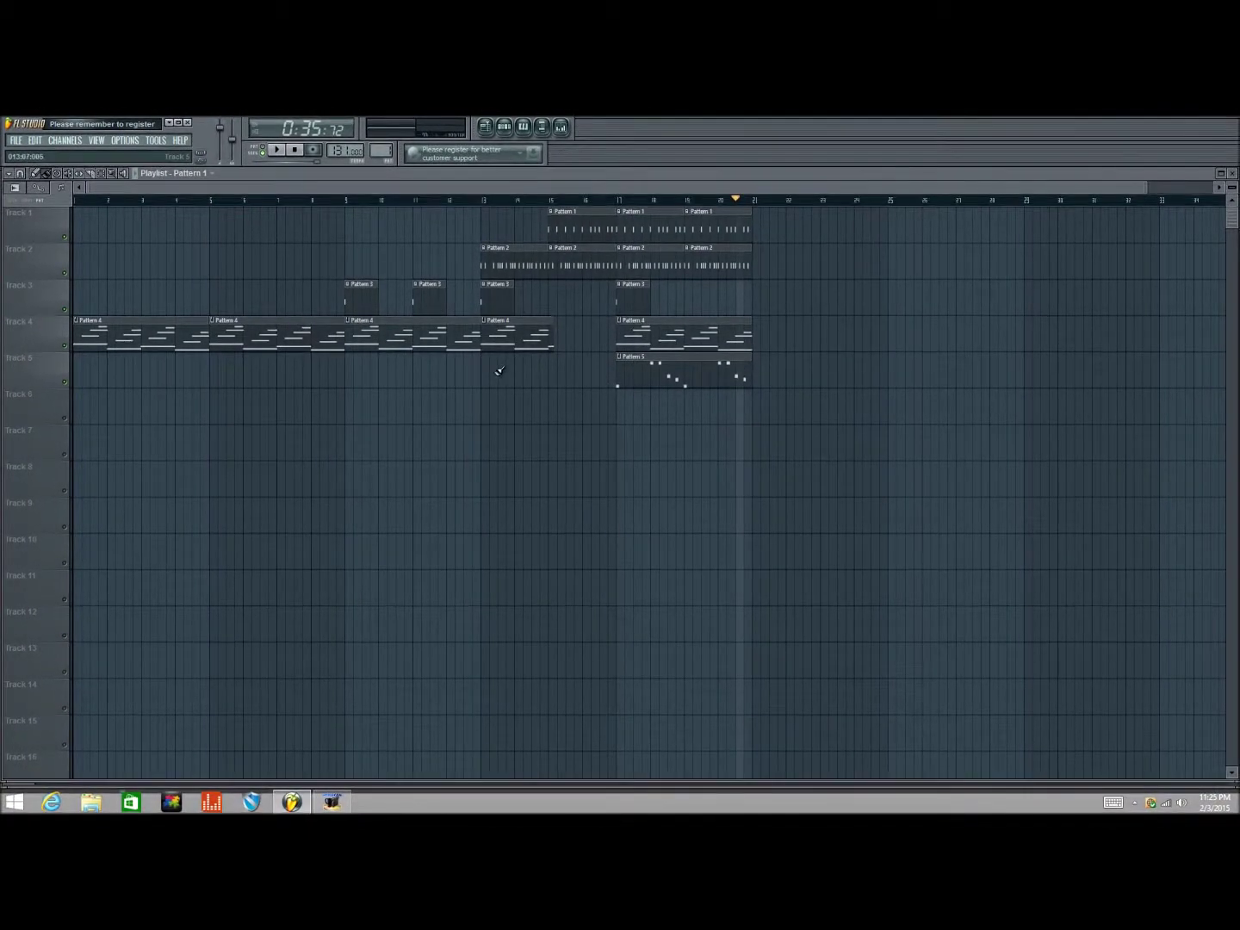
{"action": "key", "text": "space"}
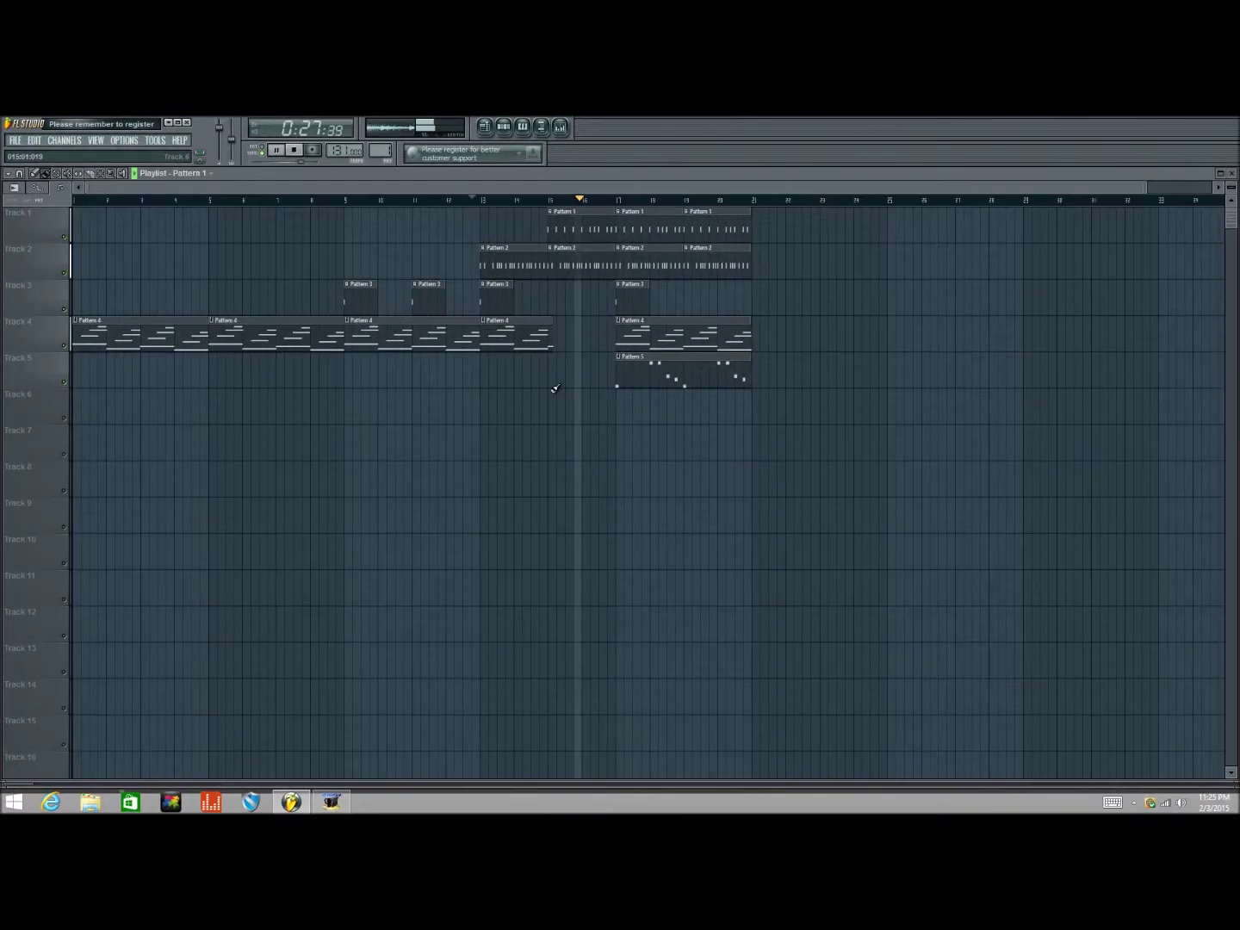
{"action": "key", "text": "space"}
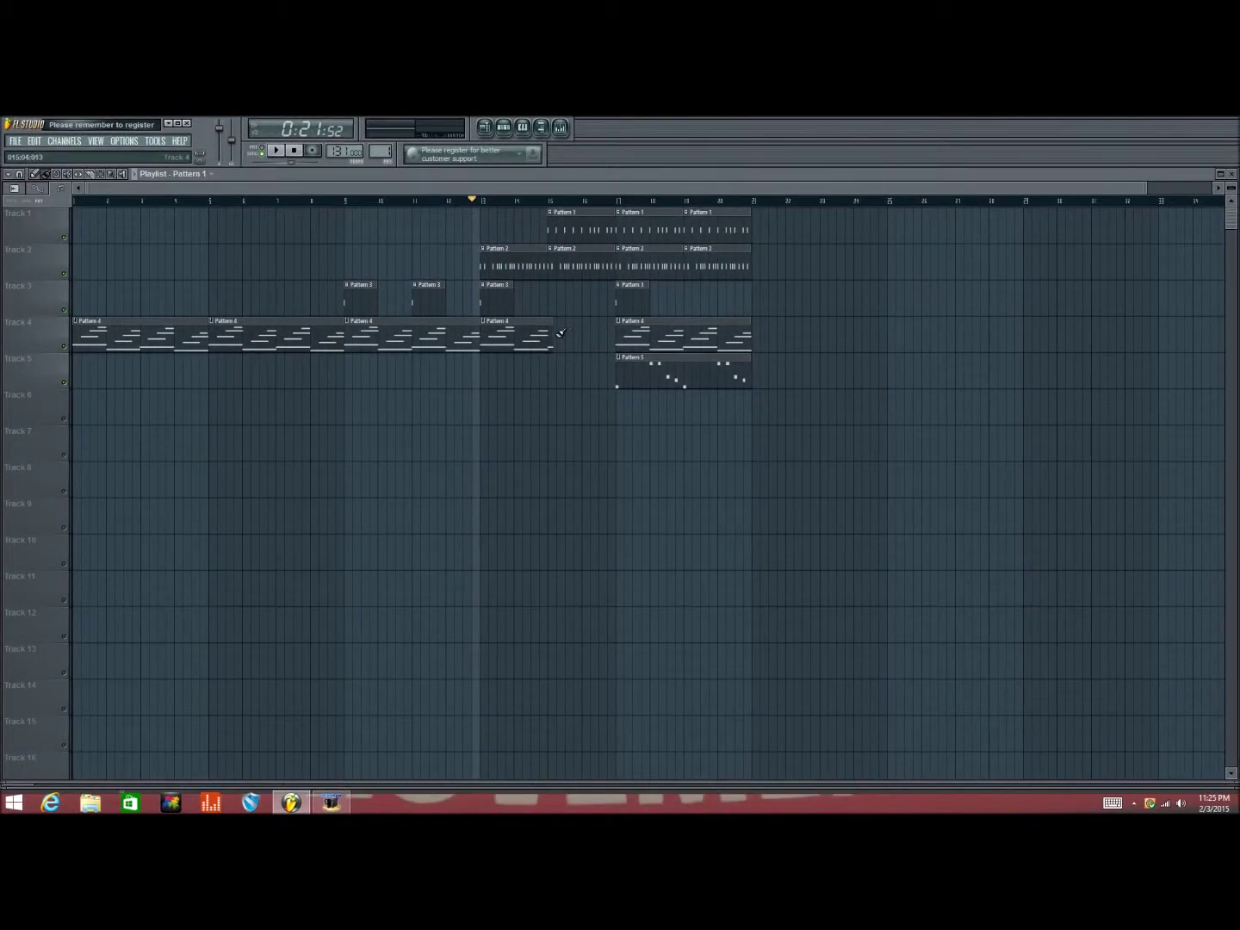
Lengthen Track 4's fourth Pattern 4 clip to end just before bar 16 and play back the transition
{"action": "left_click_drag", "start_coordinate": [588, 331], "coordinate": [579, 331]}
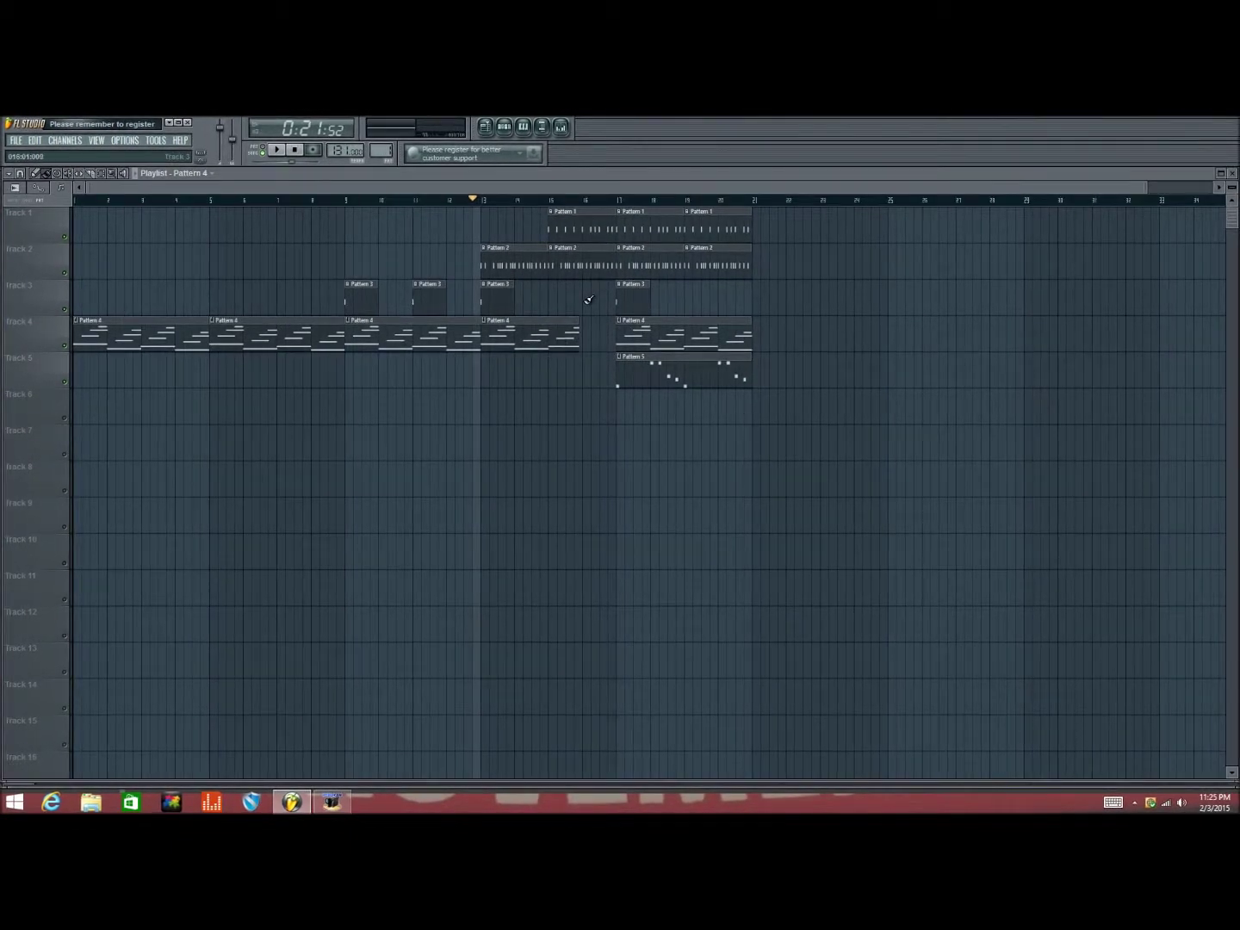
{"action": "key", "text": "space"}
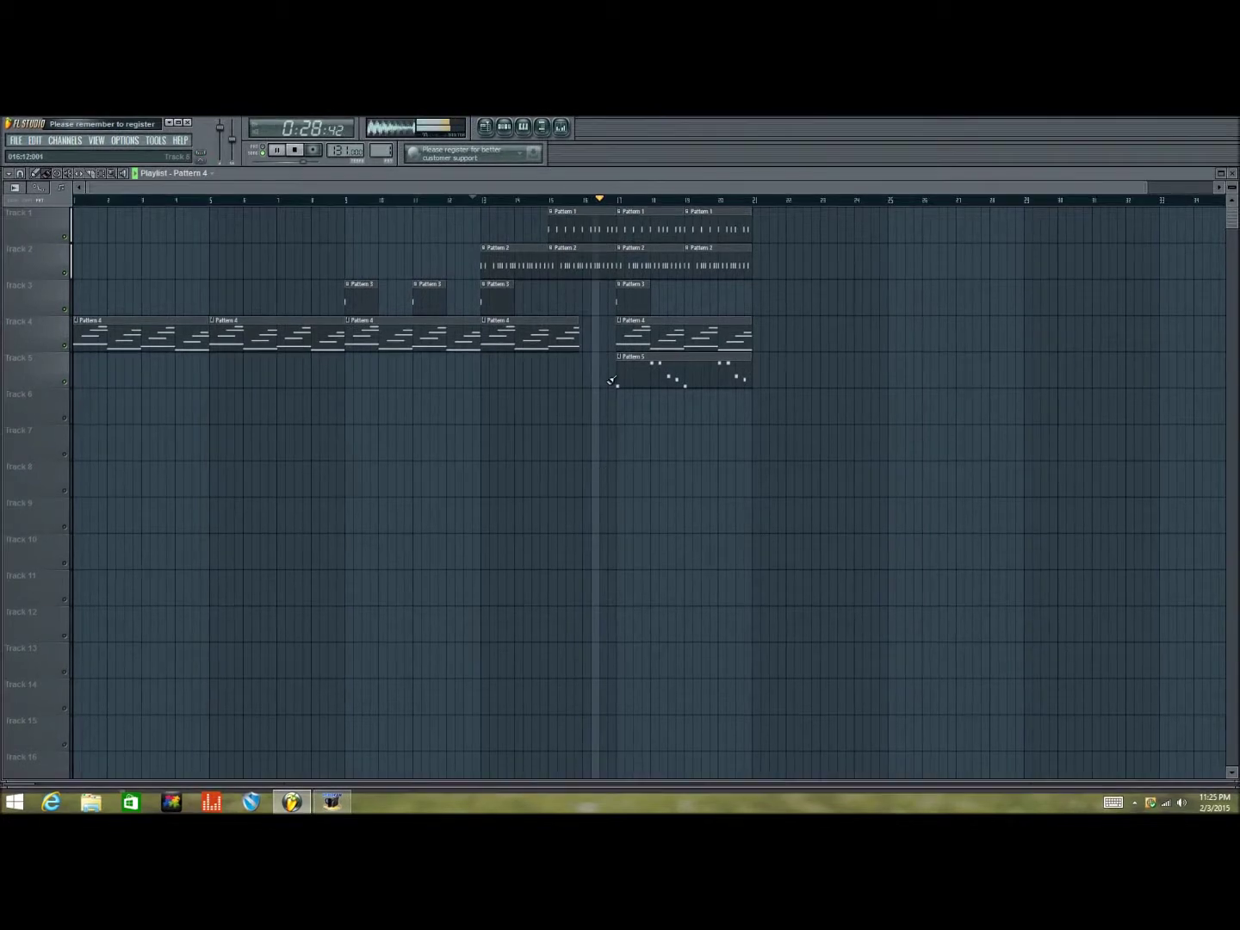
{"action": "key", "text": "space"}
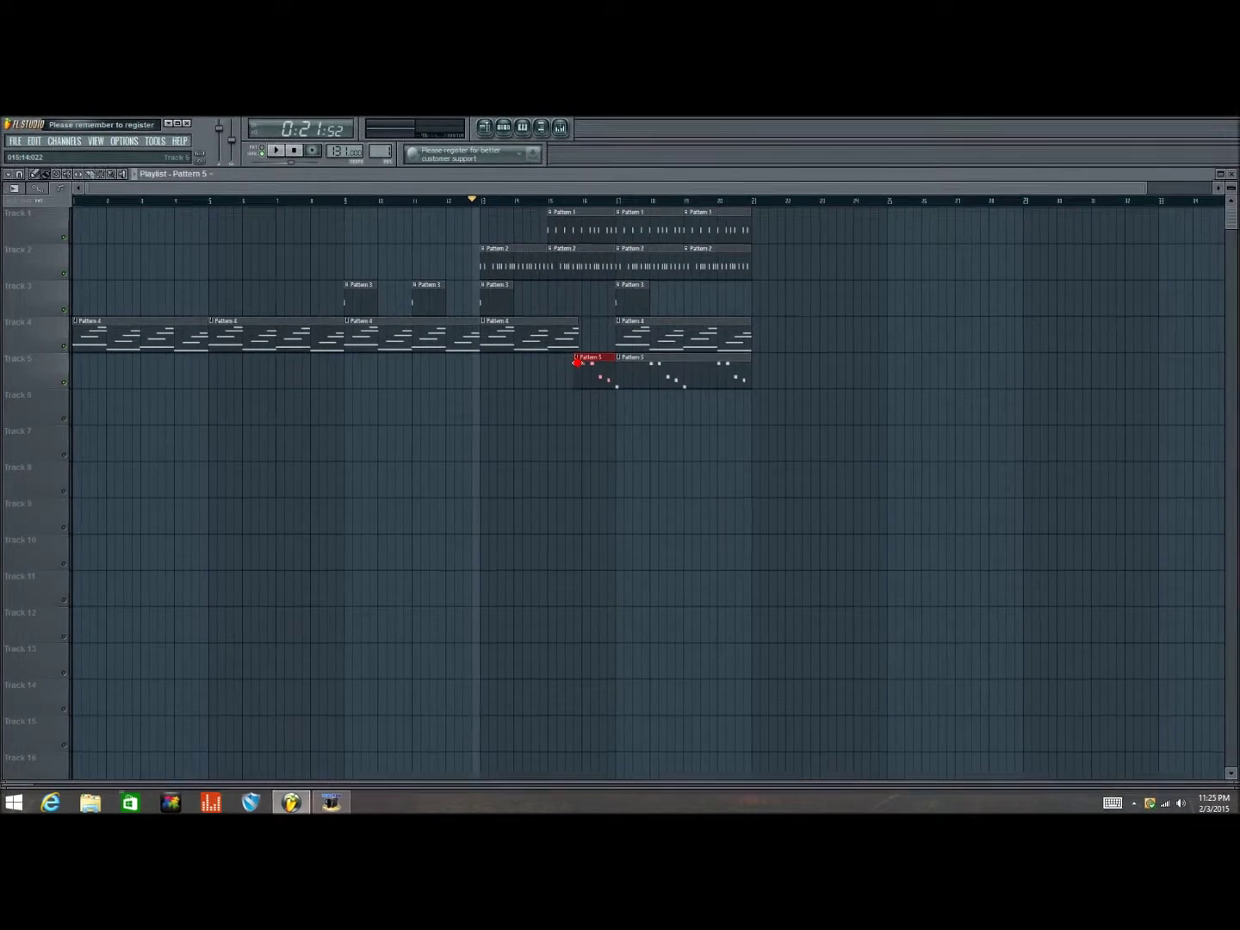
Trim the start of Track 5's short Pattern 5 clip before bar 17 to about mid-bar 16 and play back the lead-in
{"action": "left_click_drag", "start_coordinate": [575, 362], "coordinate": [592, 359]}
{"action": "left_click", "coordinate": [20, 176]}
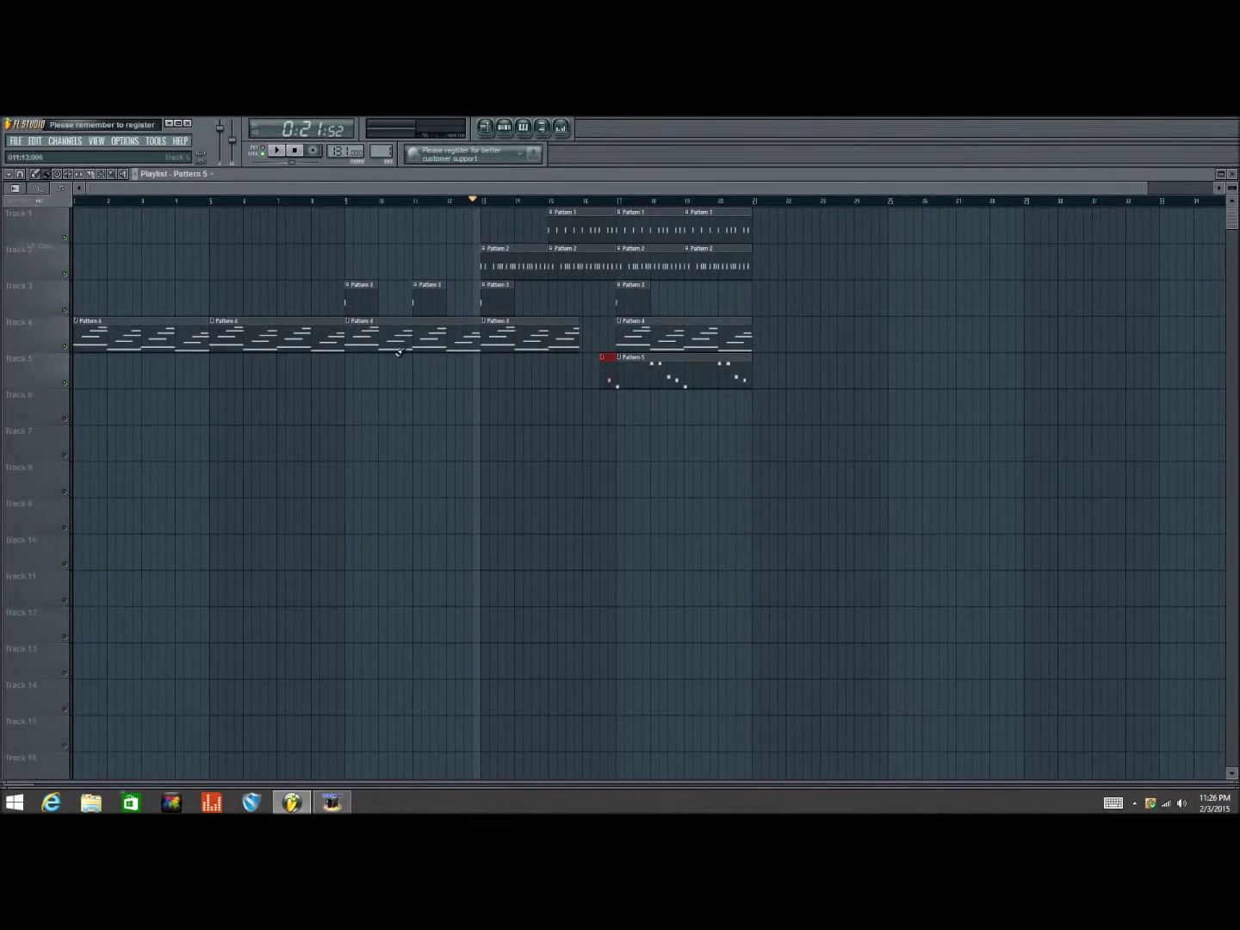
{"action": "left_click_drag", "start_coordinate": [598, 368], "coordinate": [593, 367]}
{"action": "left_click", "coordinate": [18, 177]}
{"action": "key", "text": "space"}
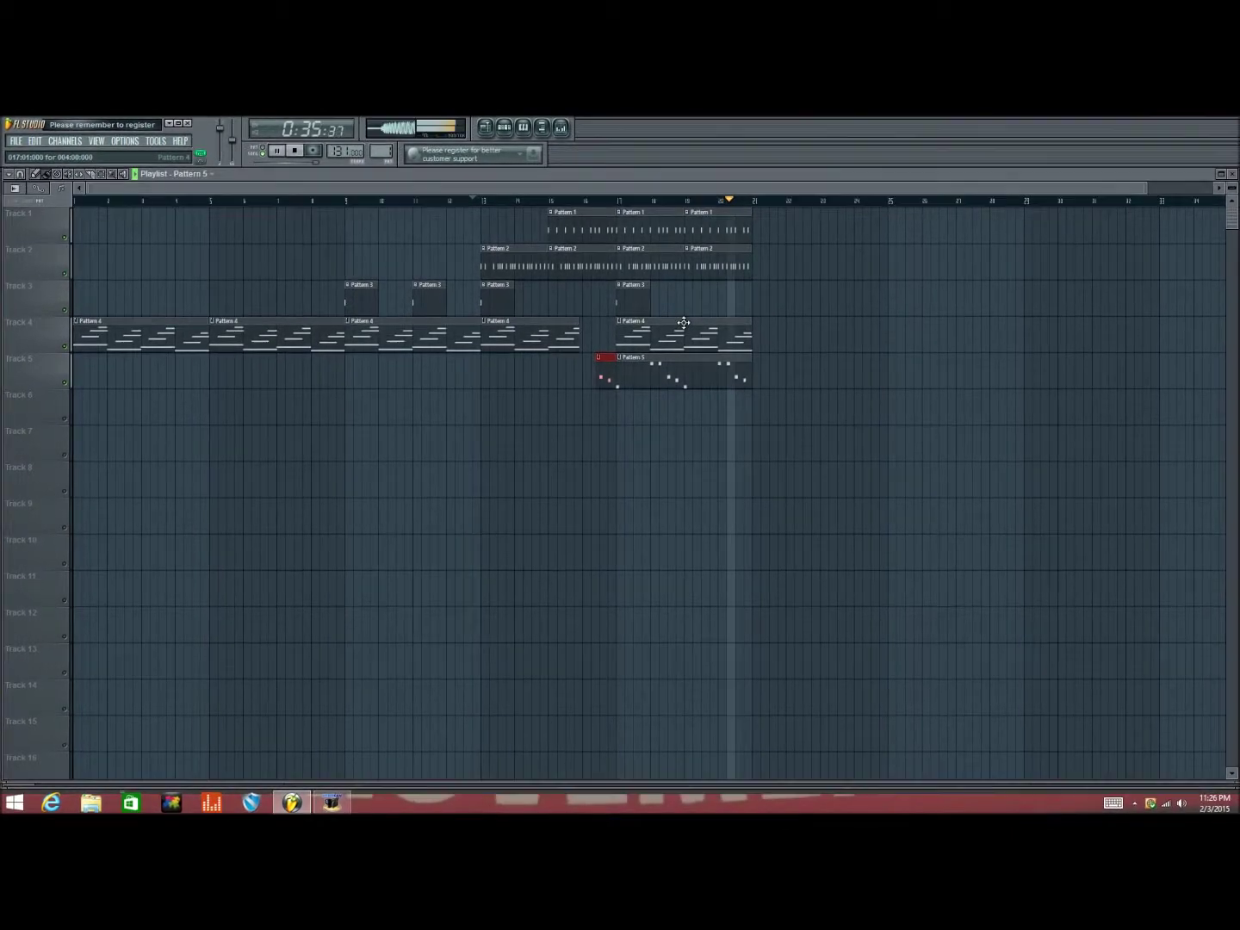
{"action": "key", "text": "space"}
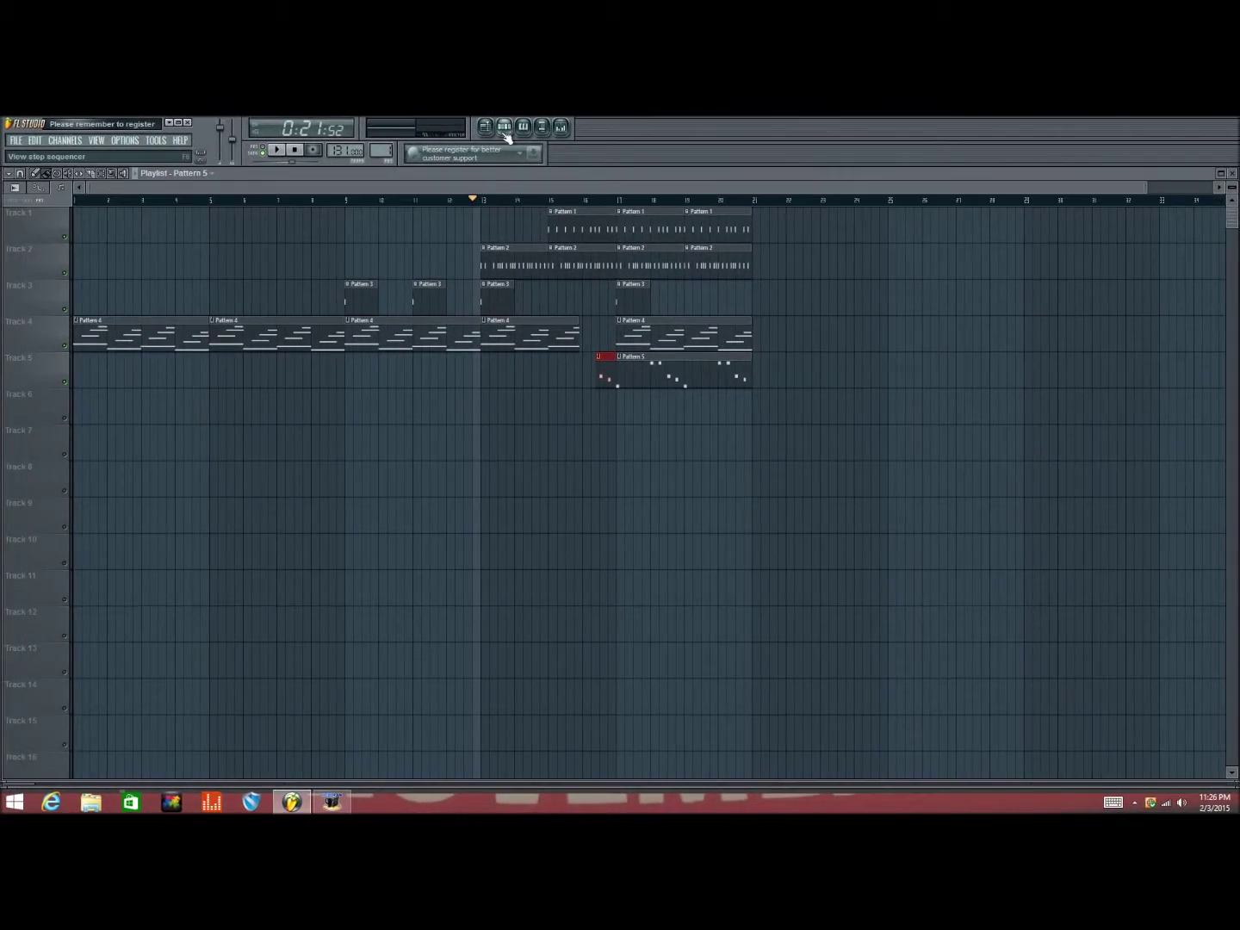
Show the step sequencer, inspect the FL Keys instrument, and close its plugin window
{"action": "left_click", "coordinate": [505, 131]}
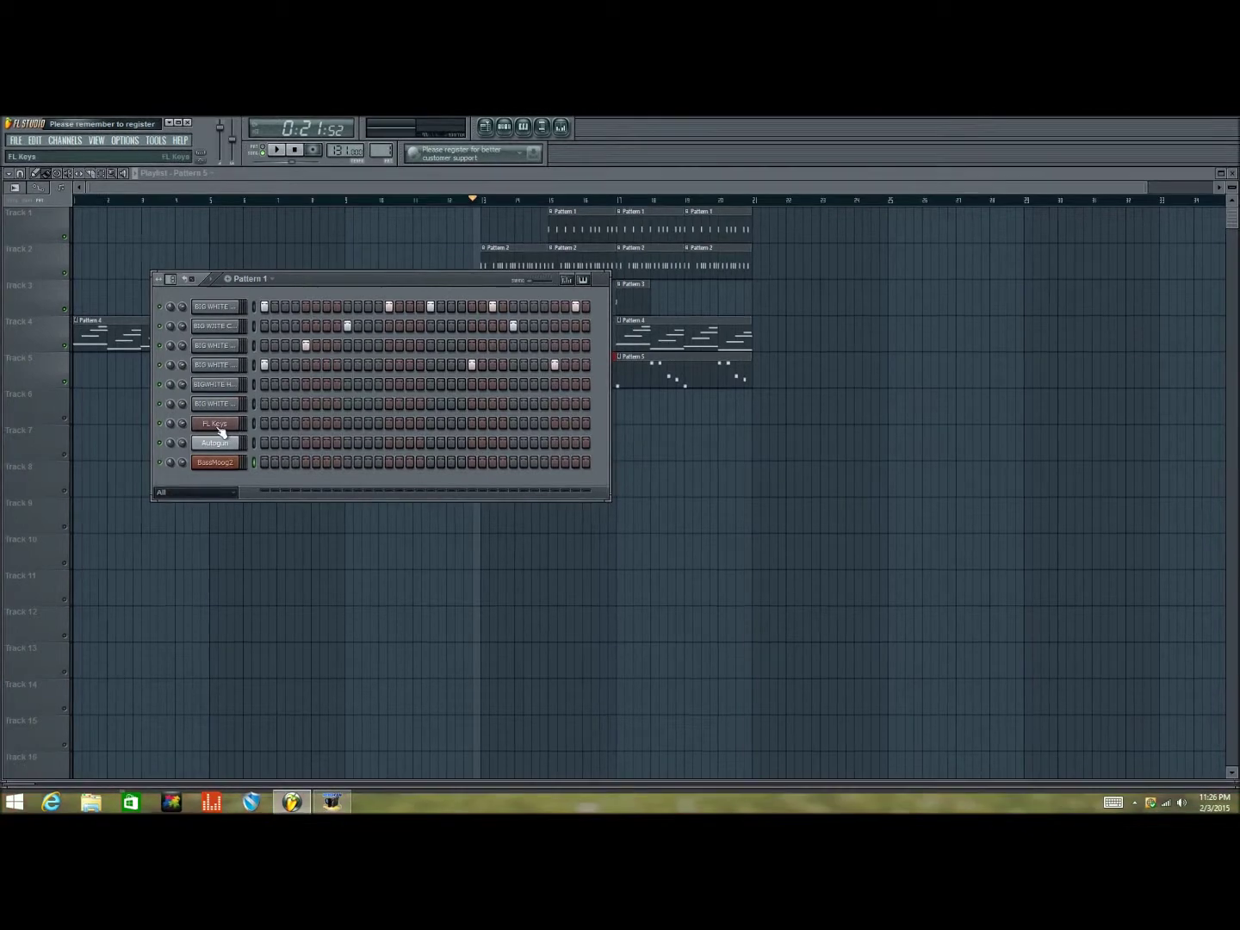
{"action": "left_click", "coordinate": [215, 425]}
{"action": "left_click_drag", "start_coordinate": [176, 266], "coordinate": [950, 383]}
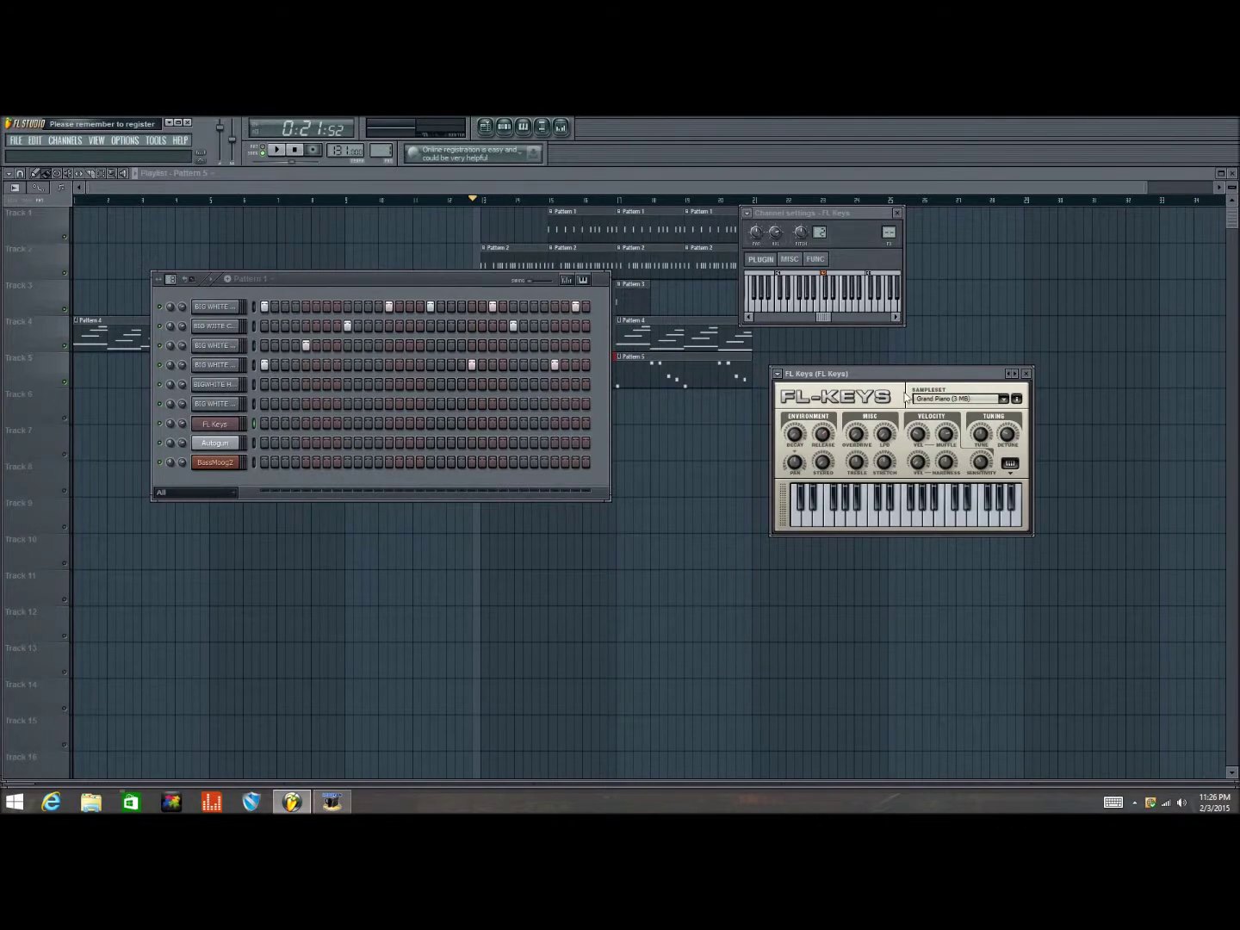
{"action": "left_click", "coordinate": [1021, 375]}
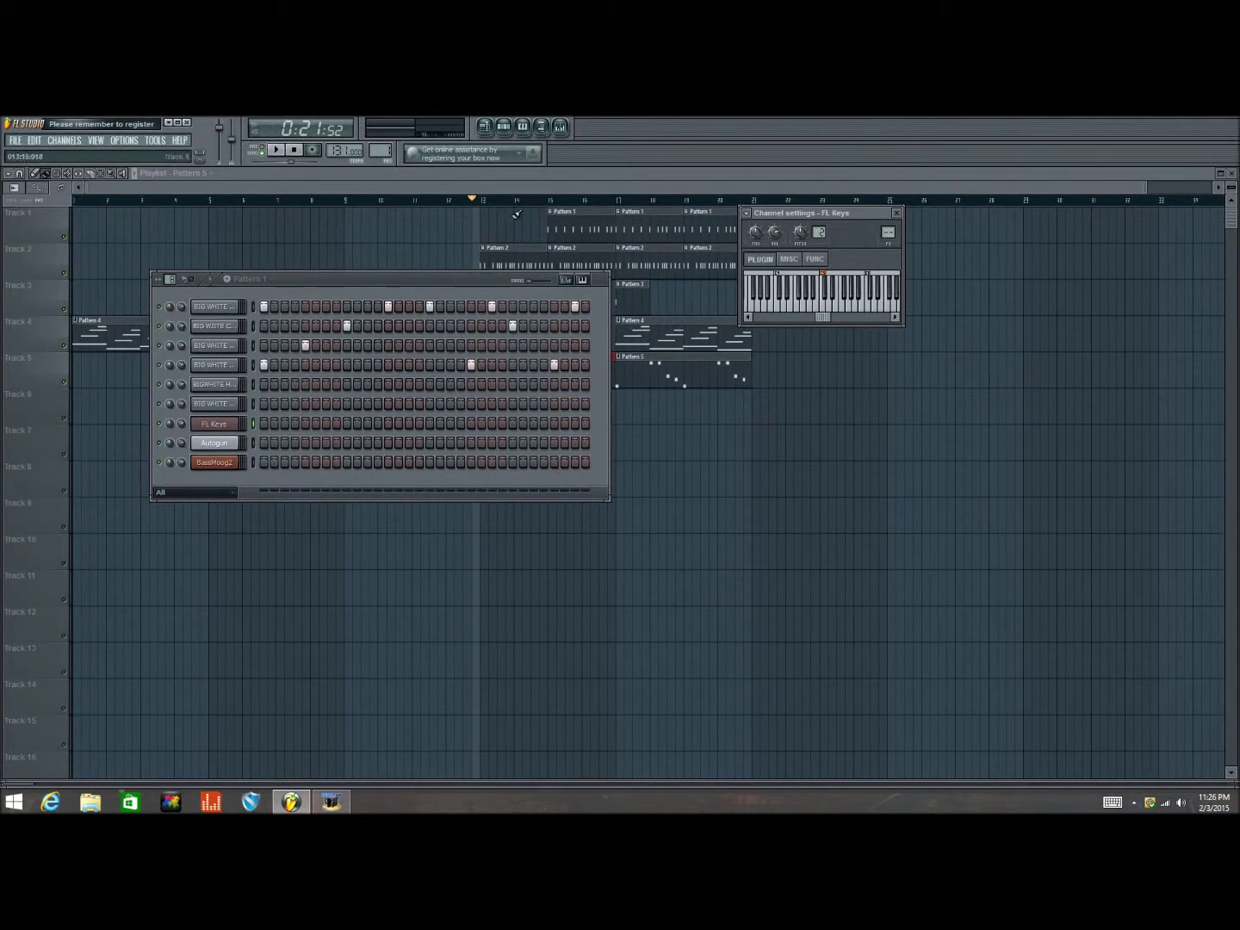
Hide the step sequencer and play back the arrangement from late in bar 12 up to the transition
{"action": "left_click", "coordinate": [507, 128]}
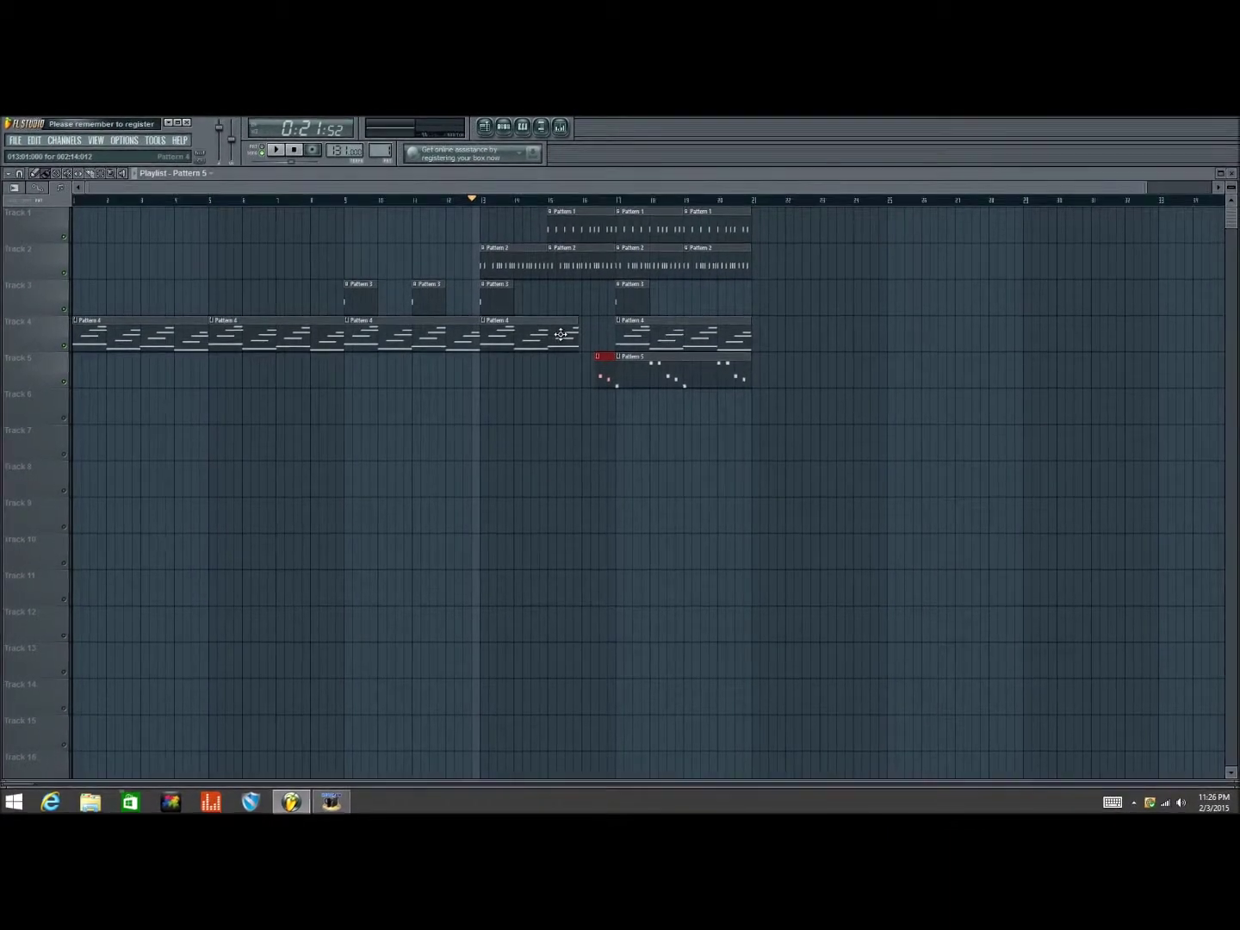
{"action": "key", "text": "space"}
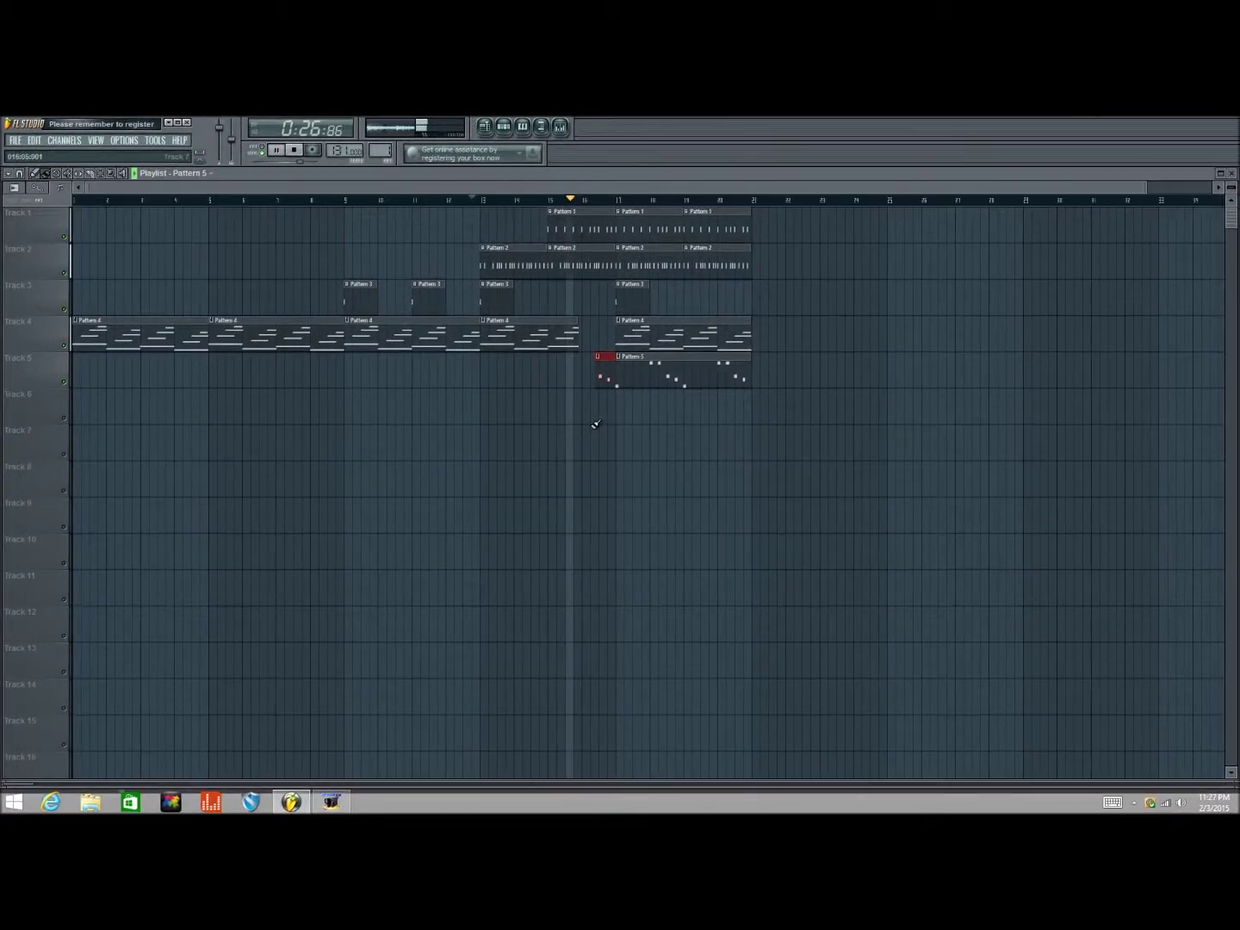
{"action": "key", "text": "space"}
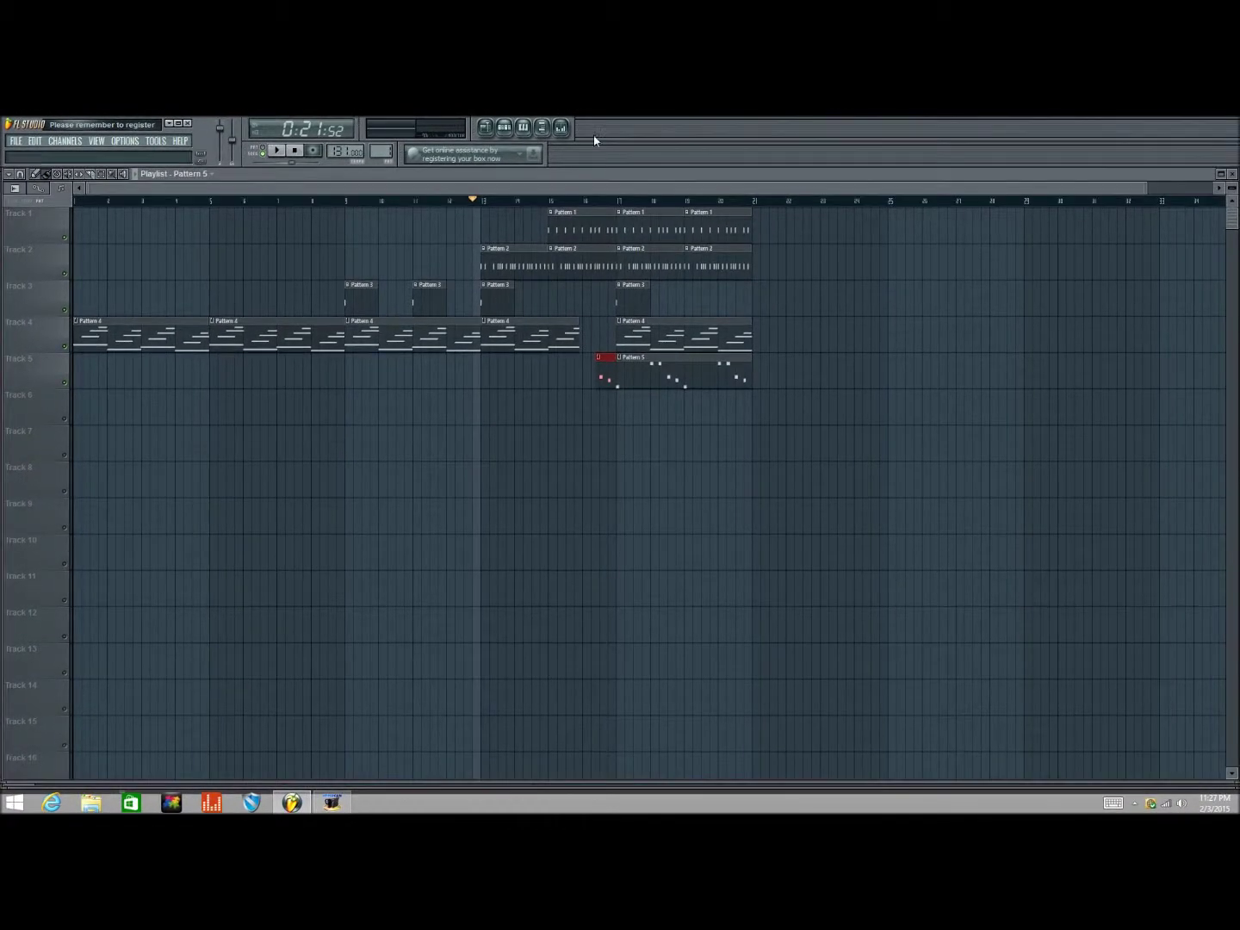
Show the step sequencer, set the FL Keys instrument's treble to 45%, and close its plugin window
{"action": "left_click", "coordinate": [505, 128]}
{"action": "left_click", "coordinate": [214, 424]}
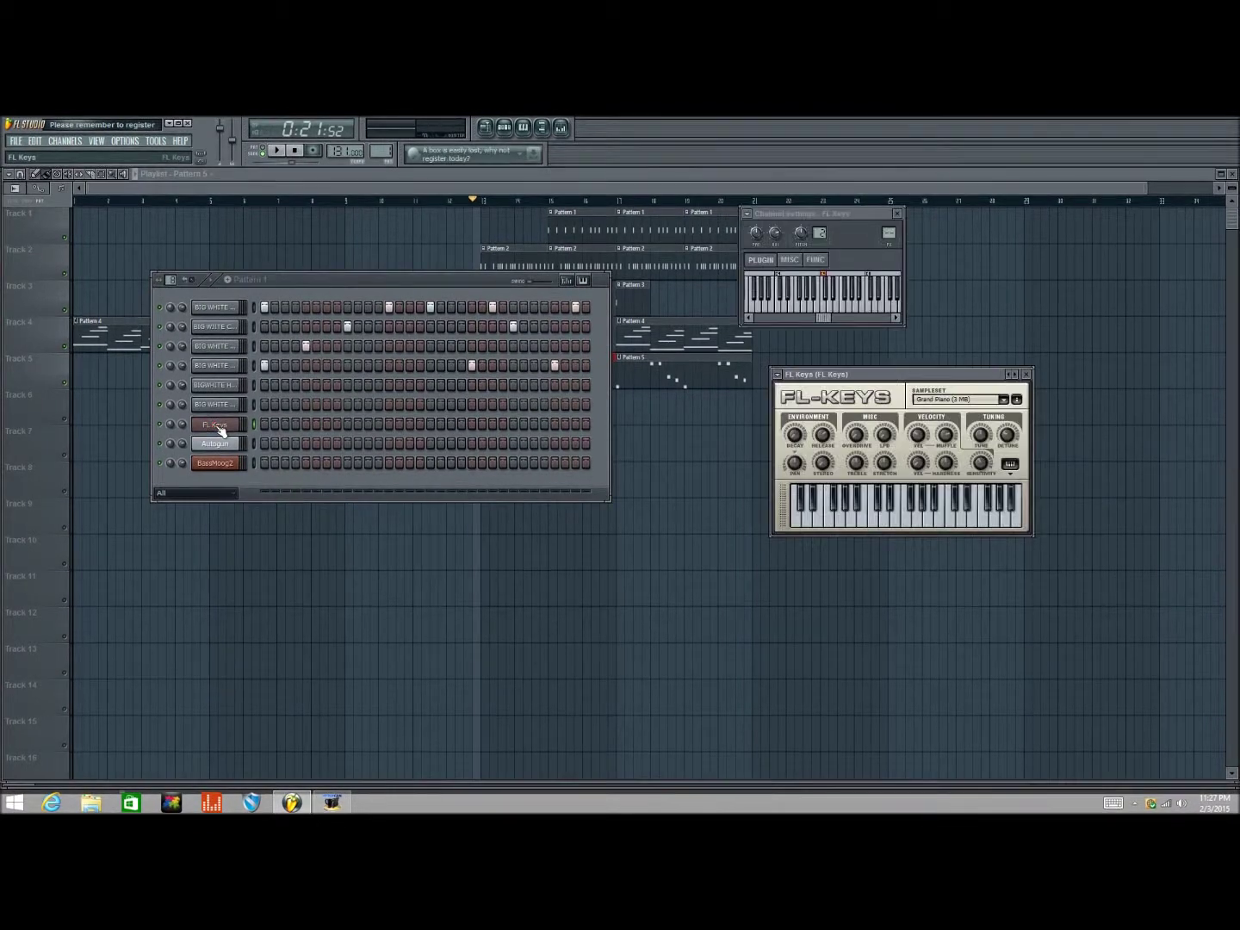
{"action": "left_click", "coordinate": [855, 460]}
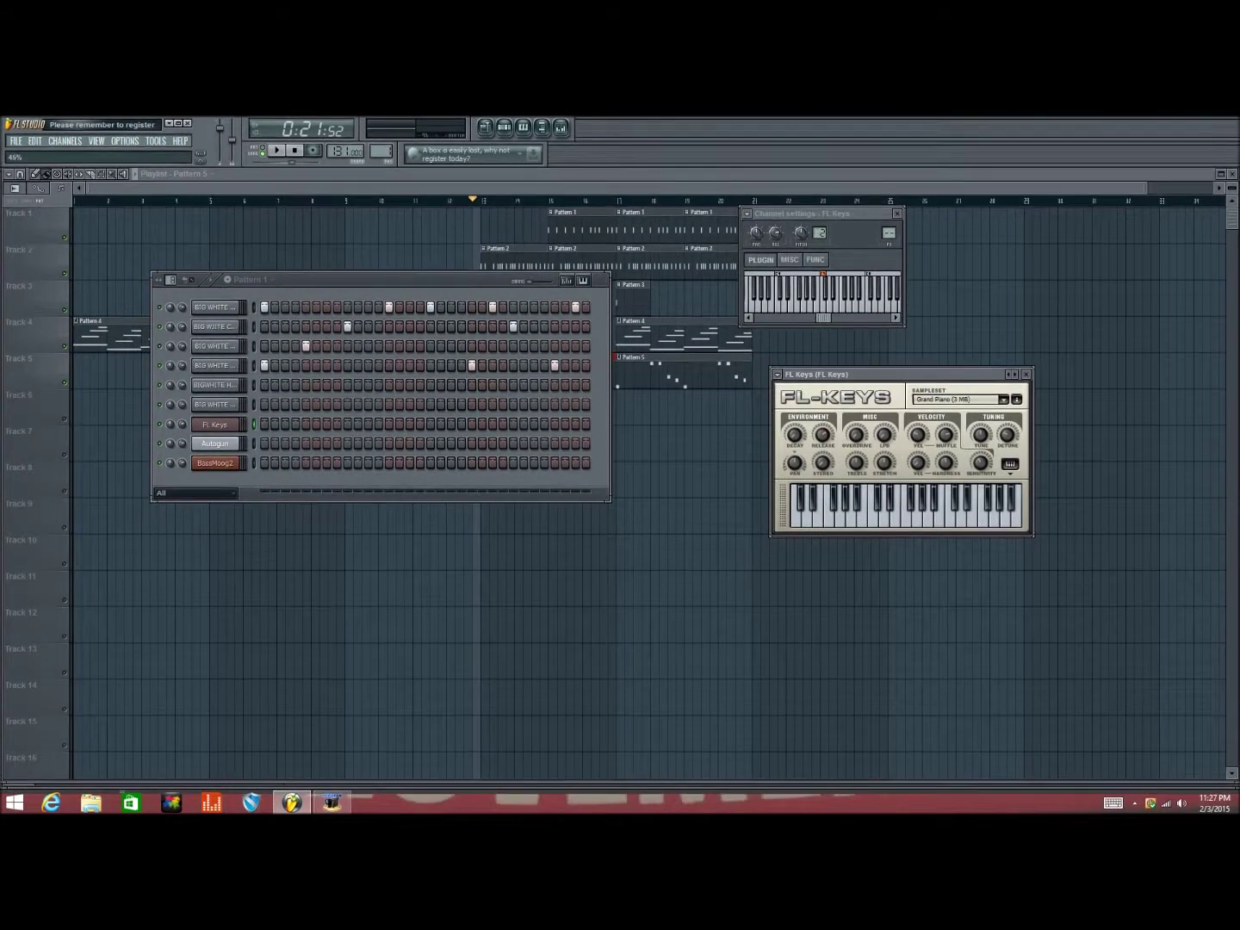
{"action": "left_click", "coordinate": [1025, 373]}
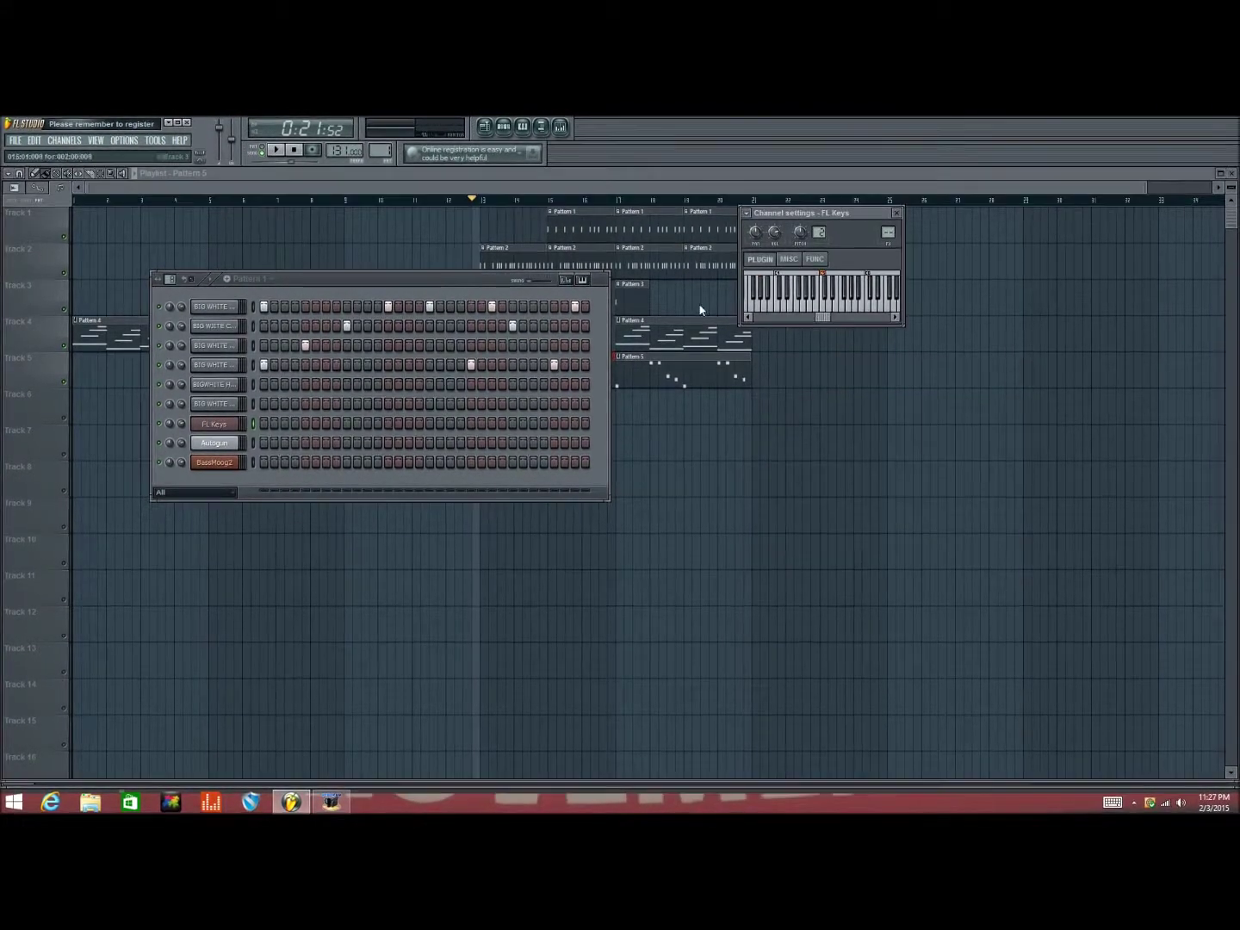
Play back the arrangement from late in bar 12 past bar 17, with the step sequencer hidden
{"action": "left_click", "coordinate": [275, 150]}
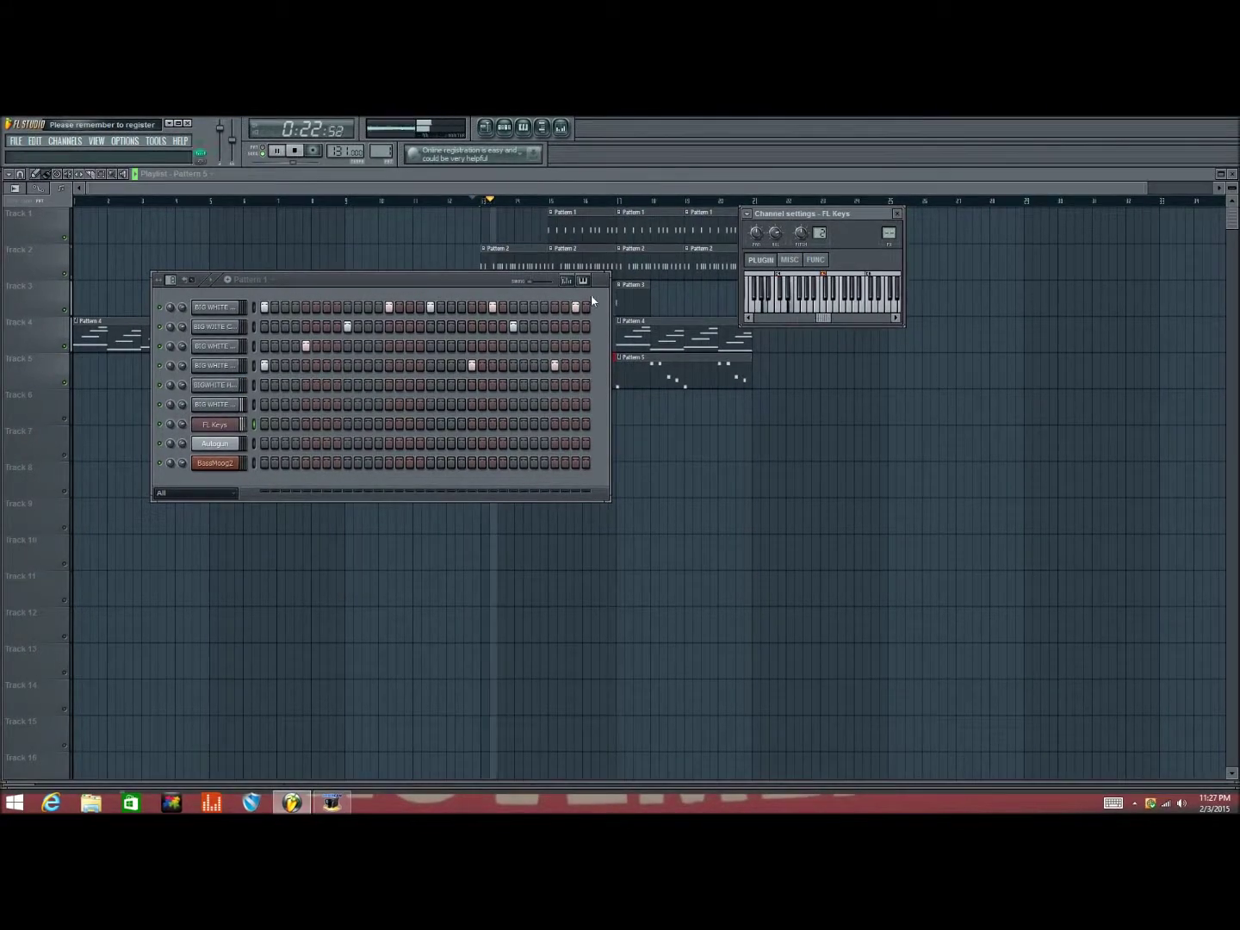
{"action": "left_click", "coordinate": [487, 173]}
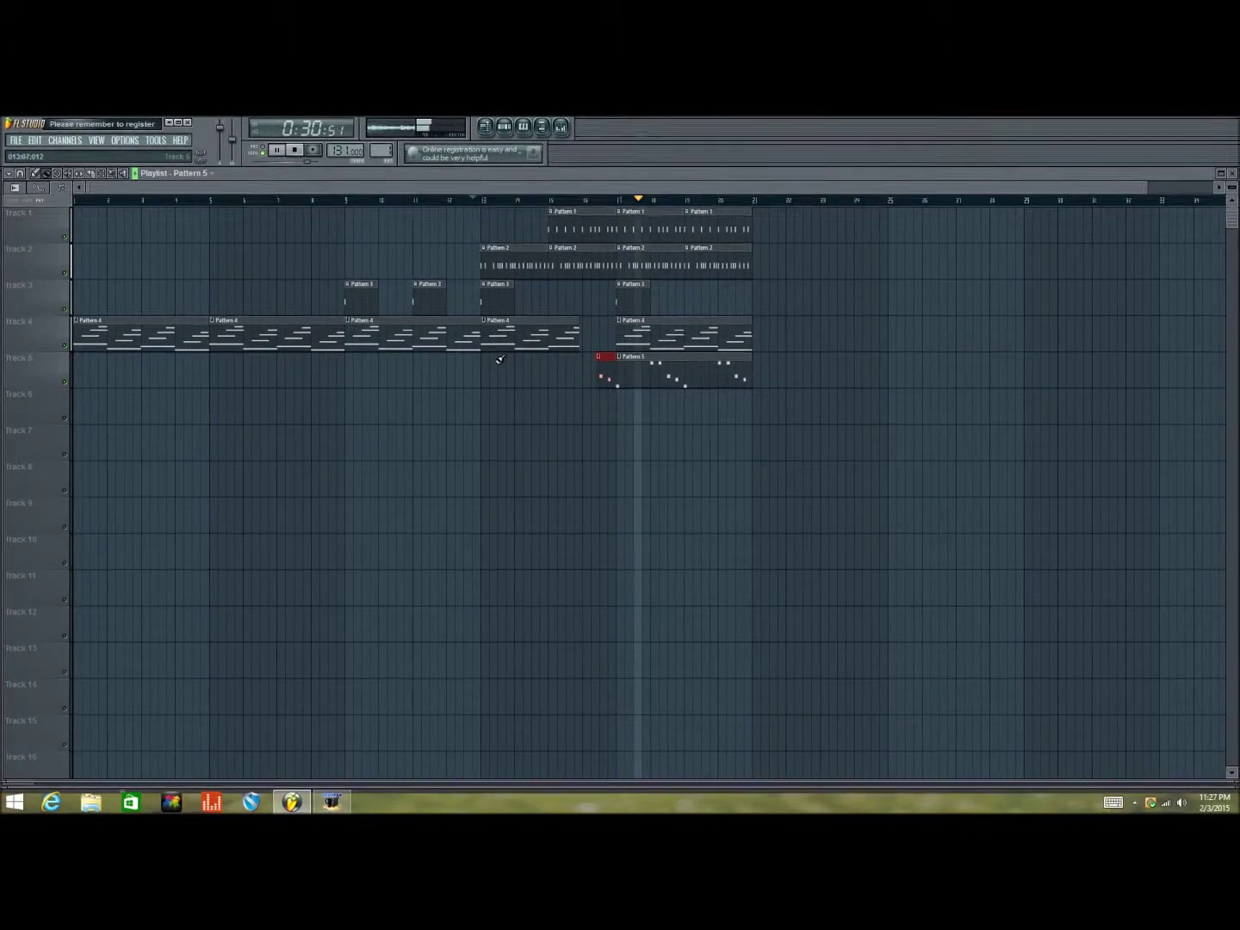
{"action": "key", "text": "space"}
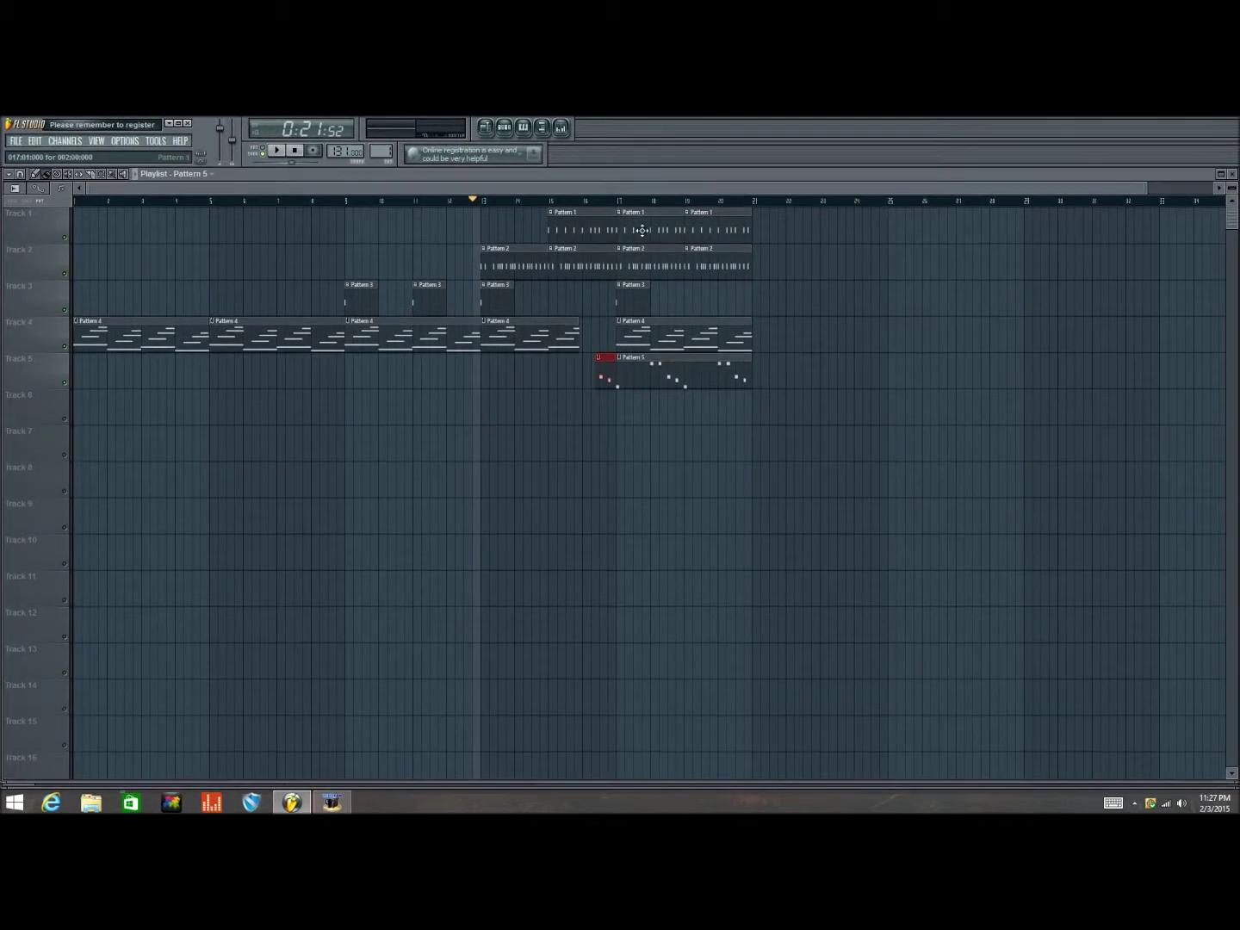
Select bars 17 to 20 across Tracks 1–5, including Track 5's short lead-in clip, and paste a copy of the clips
{"action": "left_click", "coordinate": [626, 202]}
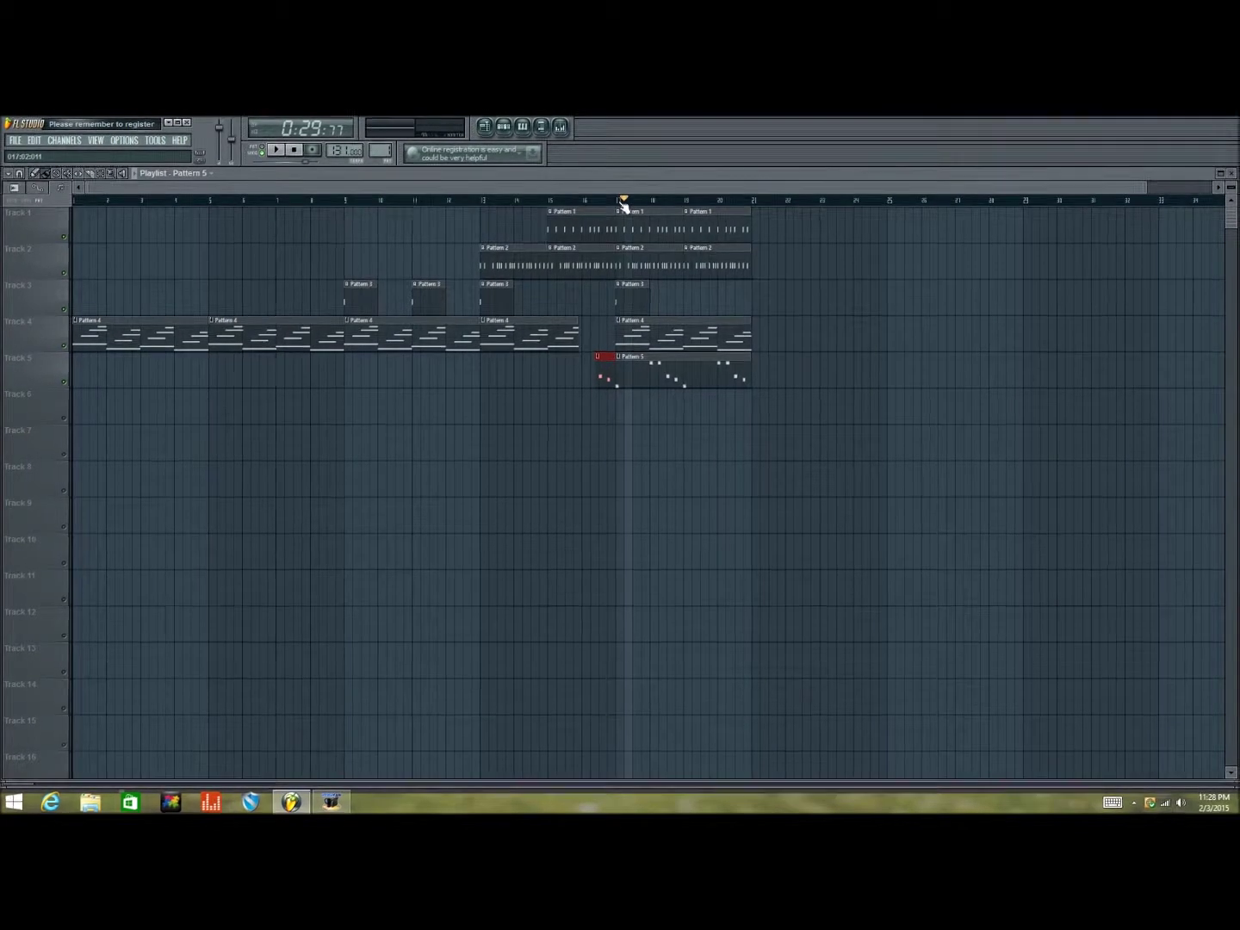
{"action": "left_click_drag", "start_coordinate": [622, 203], "coordinate": [728, 213]}
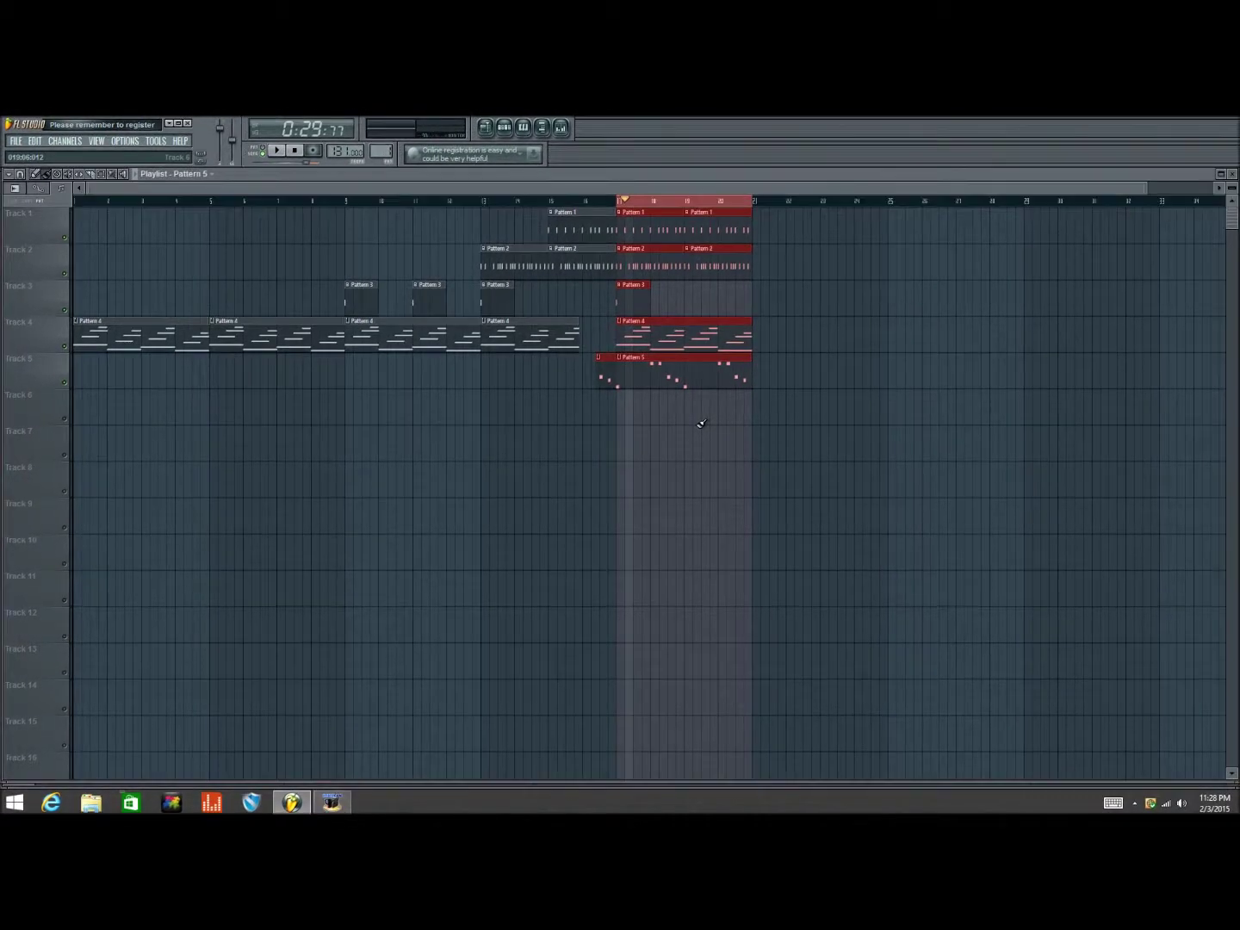
{"action": "key", "text": "ctrl+v"}
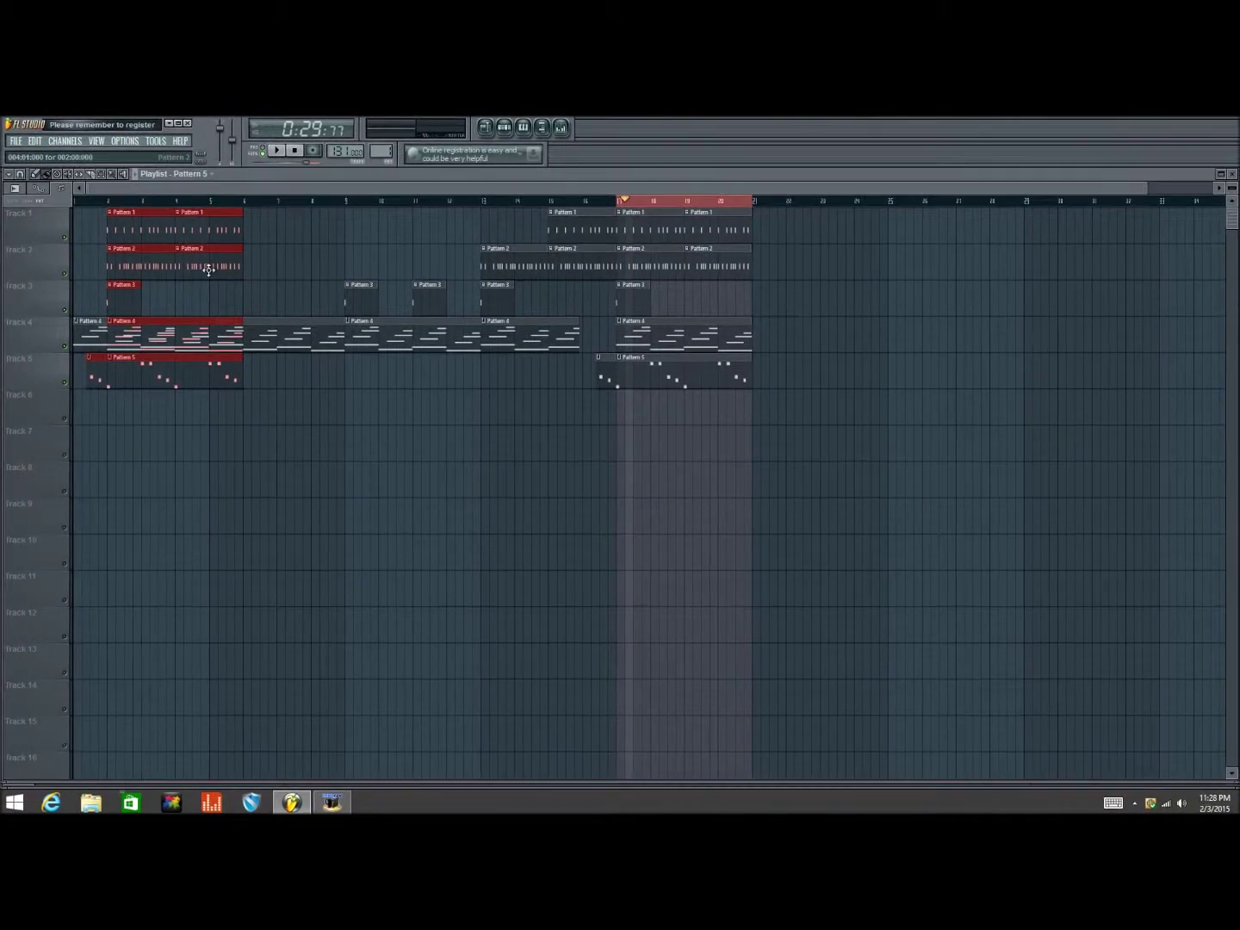
{"action": "left_click", "coordinate": [21, 175]}
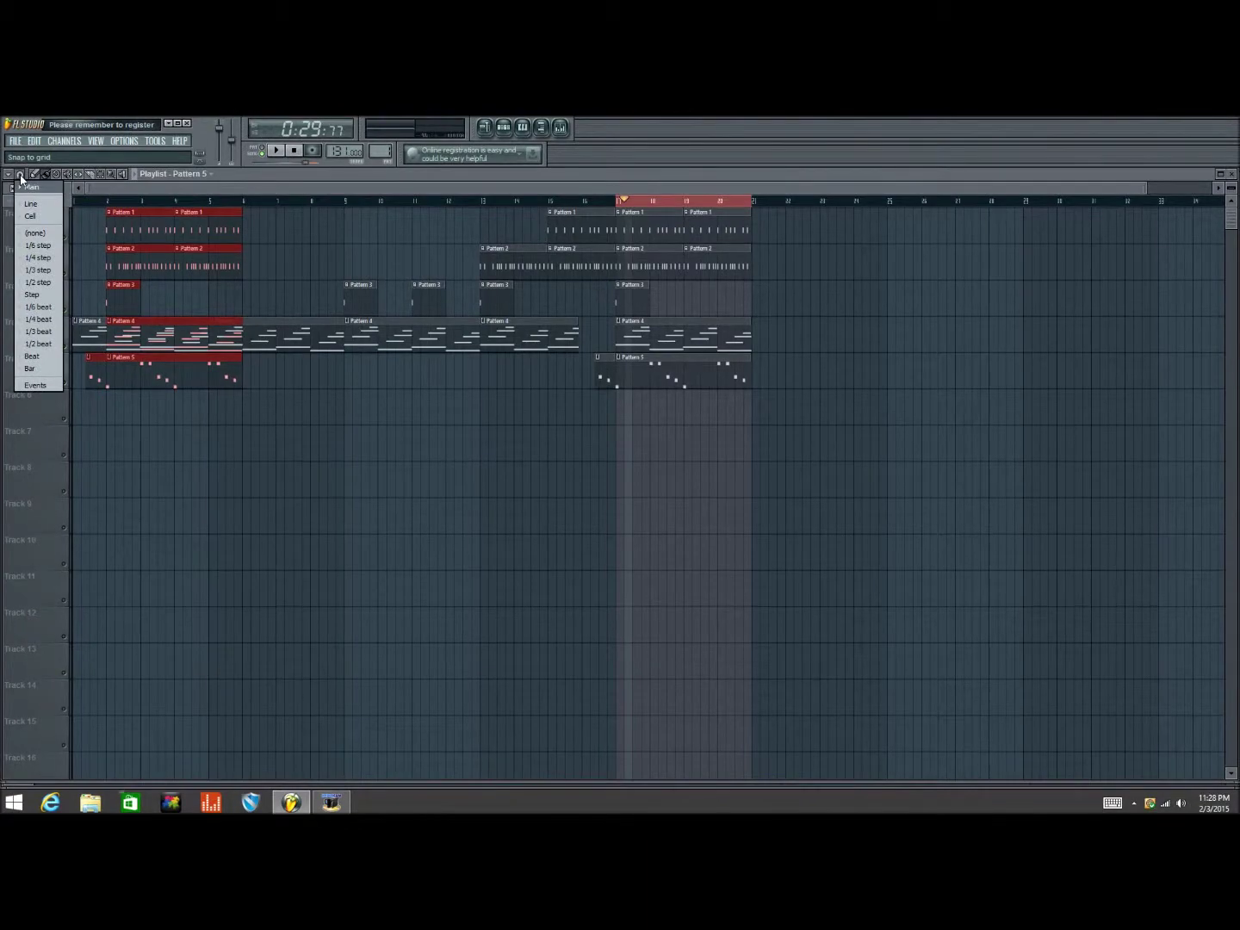
{"action": "left_click", "coordinate": [24, 188]}
{"action": "left_click", "coordinate": [22, 175]}
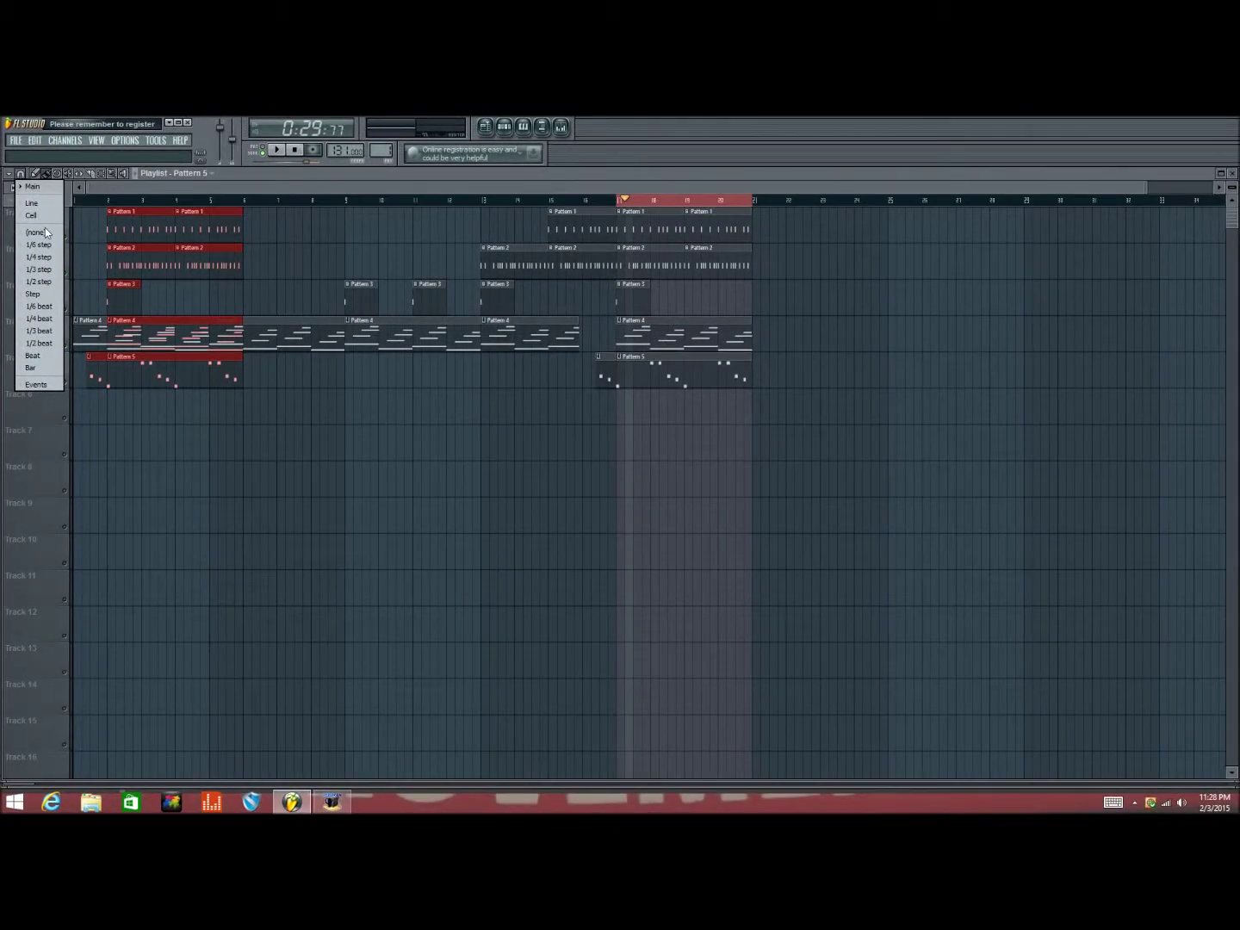
{"action": "left_click", "coordinate": [38, 193]}
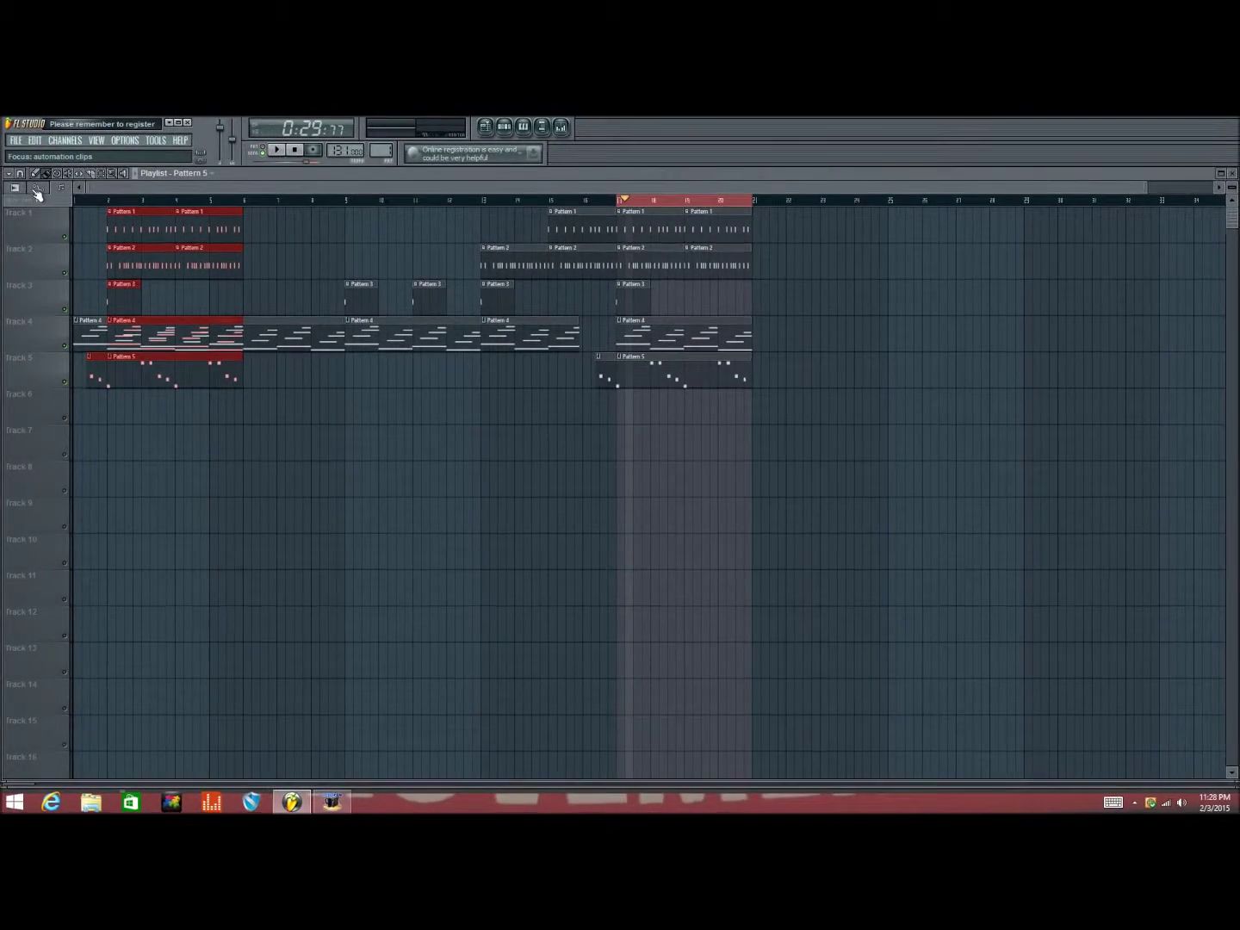
{"action": "left_click", "coordinate": [39, 190]}
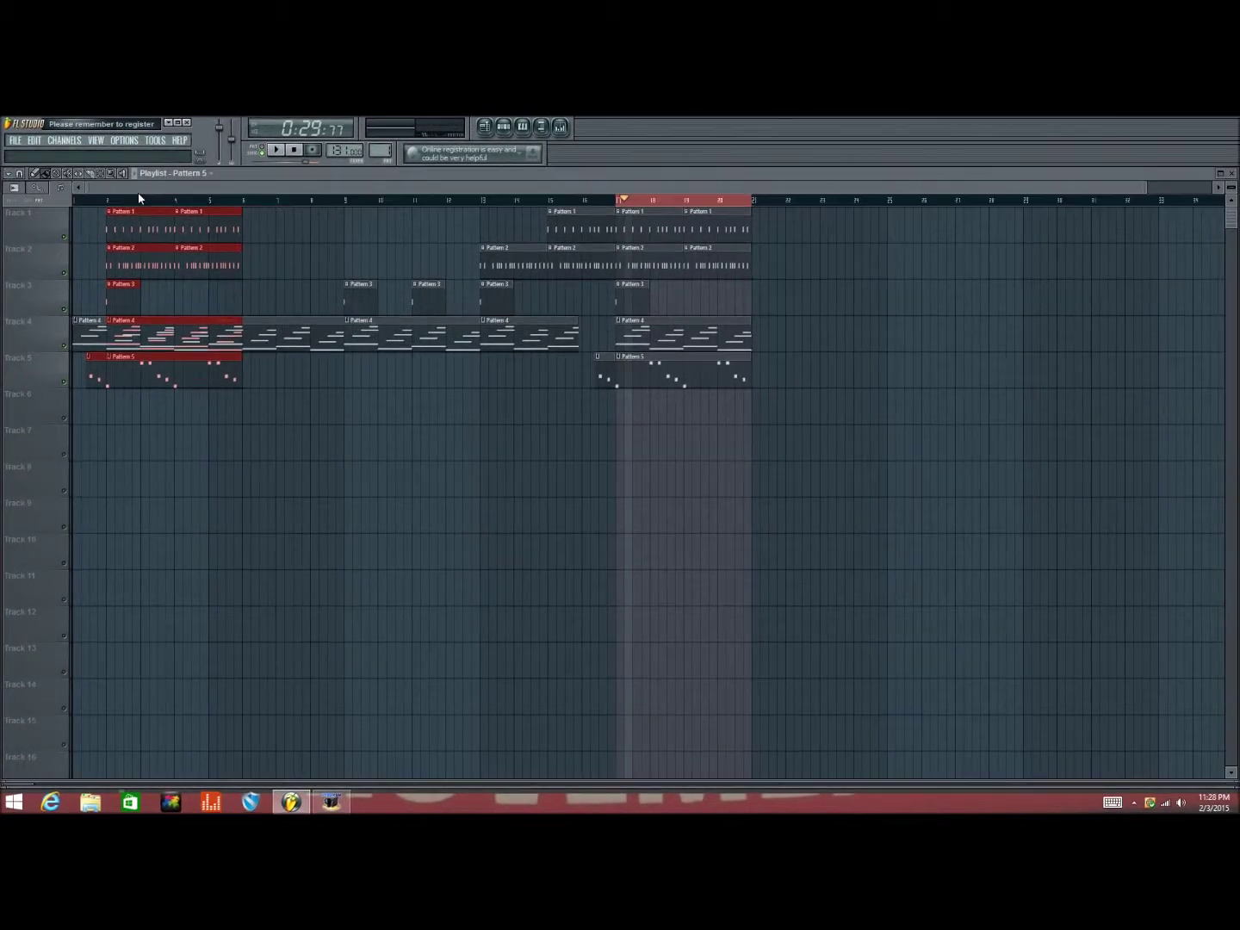
Try moving the pasted clips down three tracks, and return them to Tracks 1–5
{"action": "key", "text": "shift+Down"}
{"action": "key", "text": "shift+Down"}
{"action": "key", "text": "shift+Down"}
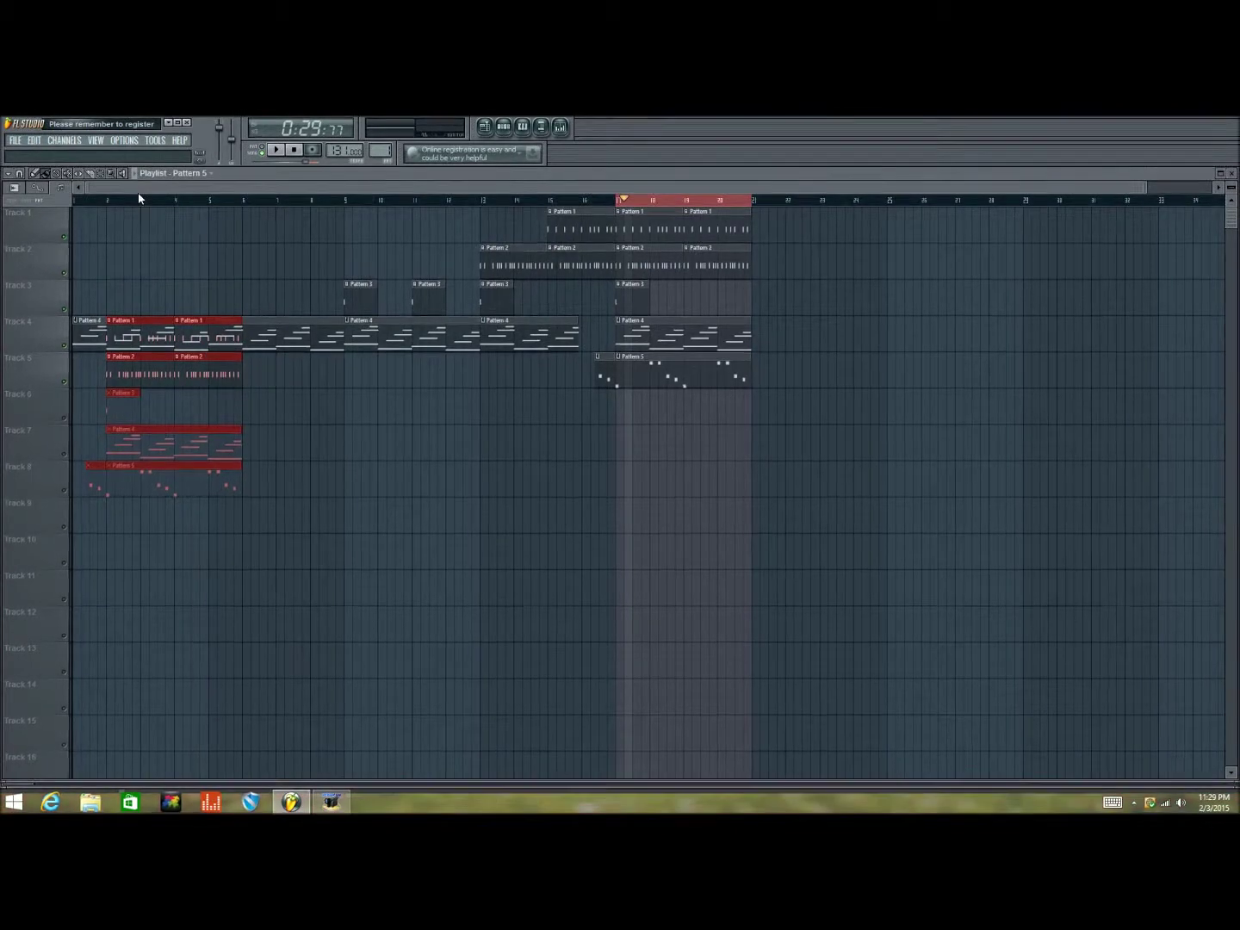
{"action": "key", "text": "shift+Up"}
{"action": "key", "text": "shift+Up"}
{"action": "key", "text": "shift+Up"}
Move the pasted clip group along the timeline to start at bar 21, with its lead-in just before, and clear the time selection
{"action": "key", "text": "shift+Right"}
{"action": "key", "text": "shift+Right"}
{"action": "key", "text": "shift+Right"}
{"action": "key", "text": "shift+Right"}
{"action": "key", "text": "shift+Right"}
{"action": "key", "text": "shift+Right"}
{"action": "key", "text": "shift+Right"}
{"action": "key", "text": "shift+Right"}
{"action": "key", "text": "shift+Right"}
{"action": "key", "text": "shift+Right"}
{"action": "key", "text": "shift+Right"}
{"action": "key", "text": "shift+Right"}
{"action": "key", "text": "shift+Right"}
{"action": "key", "text": "shift+Right"}
{"action": "key", "text": "shift+Right"}
{"action": "key", "text": "shift+Right"}
{"action": "key", "text": "shift+Right"}
{"action": "key", "text": "shift+Right"}
{"action": "key", "text": "shift+Right"}
{"action": "key", "text": "shift+Right"}
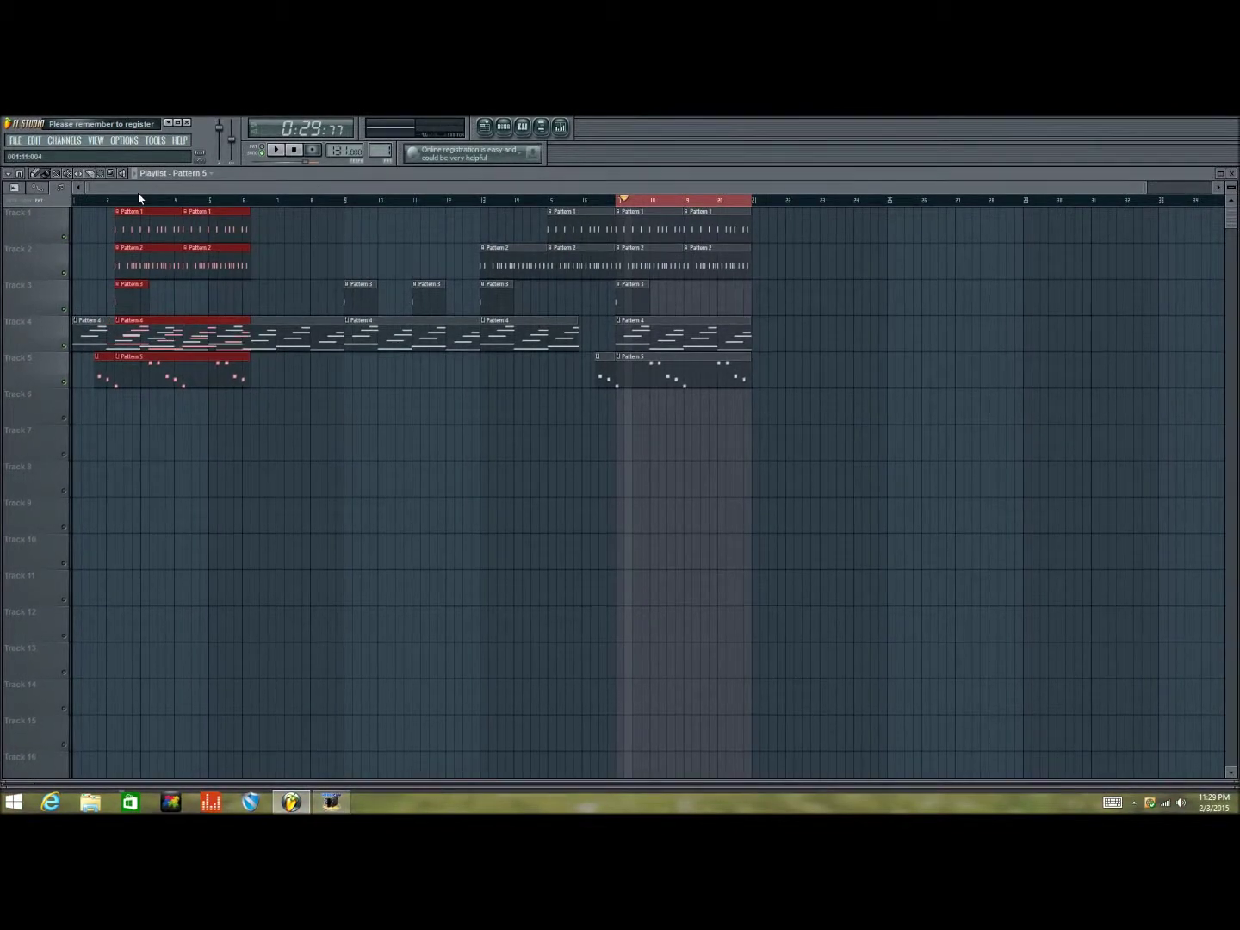
{"action": "key", "text": "shift+Right"}
{"action": "key", "text": "shift+Right"}
{"action": "key", "text": "shift+Right"}
{"action": "key", "text": "shift+Right"}
{"action": "key", "text": "shift+Right"}
{"action": "key", "text": "shift+Right"}
{"action": "key", "text": "shift+Right"}
{"action": "key", "text": "shift+Right"}
{"action": "key", "text": "shift+Right"}
{"action": "key", "text": "shift+Right"}
{"action": "key", "text": "shift+Right"}
{"action": "key", "text": "shift+Right"}
{"action": "key", "text": "shift+Right"}
{"action": "key", "text": "shift+Right"}
{"action": "key", "text": "shift+Right"}
{"action": "key", "text": "shift+Right"}
{"action": "key", "text": "shift+Right"}
{"action": "key", "text": "shift+Right"}
{"action": "key", "text": "shift+Right"}
{"action": "key", "text": "shift+Right"}
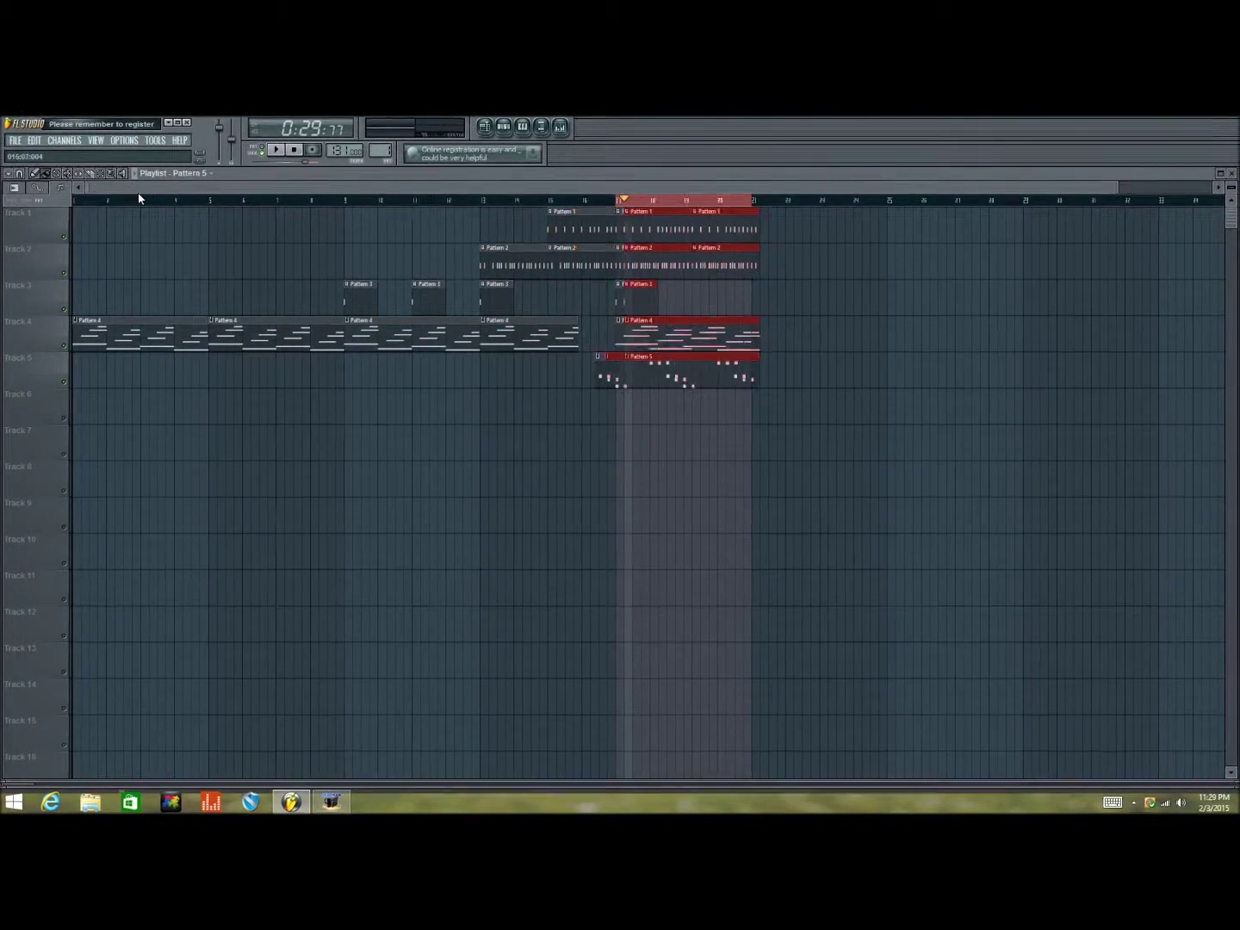
{"action": "key", "text": "shift+Right"}
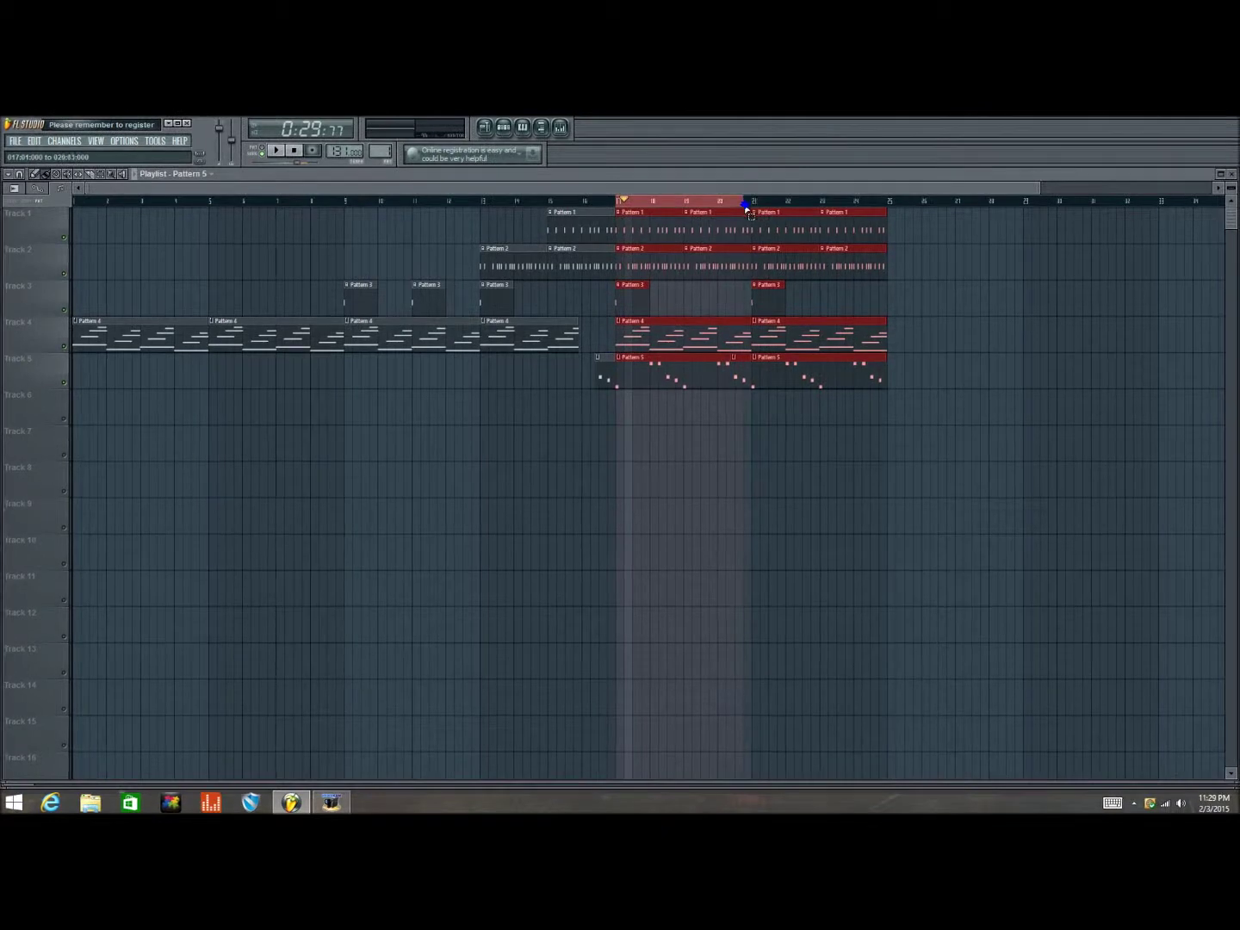
{"action": "left_click", "coordinate": [623, 215]}
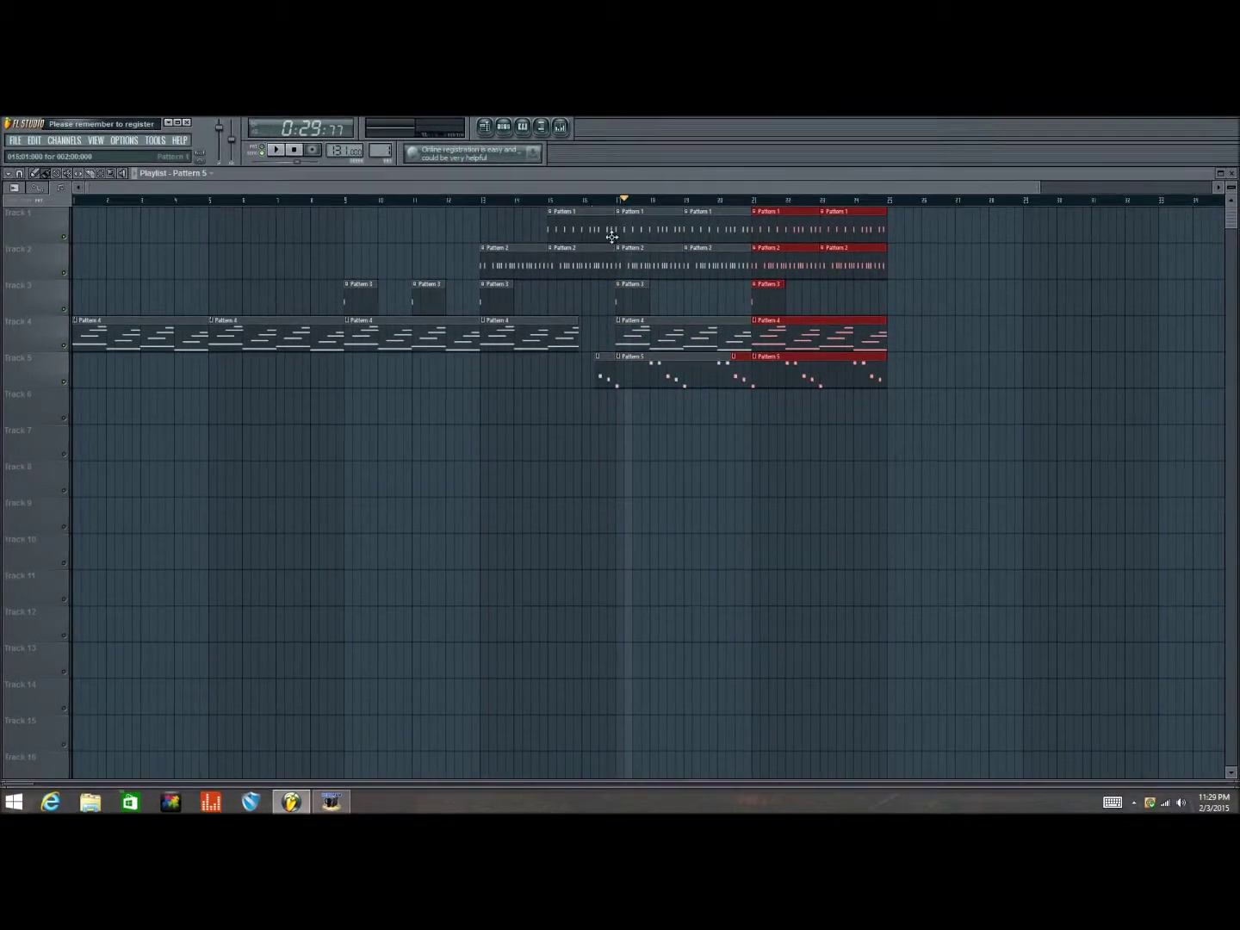
Play back the arrangement from late in bar 12 through the repeated section, and deselect all clips
{"action": "left_click", "coordinate": [479, 205]}
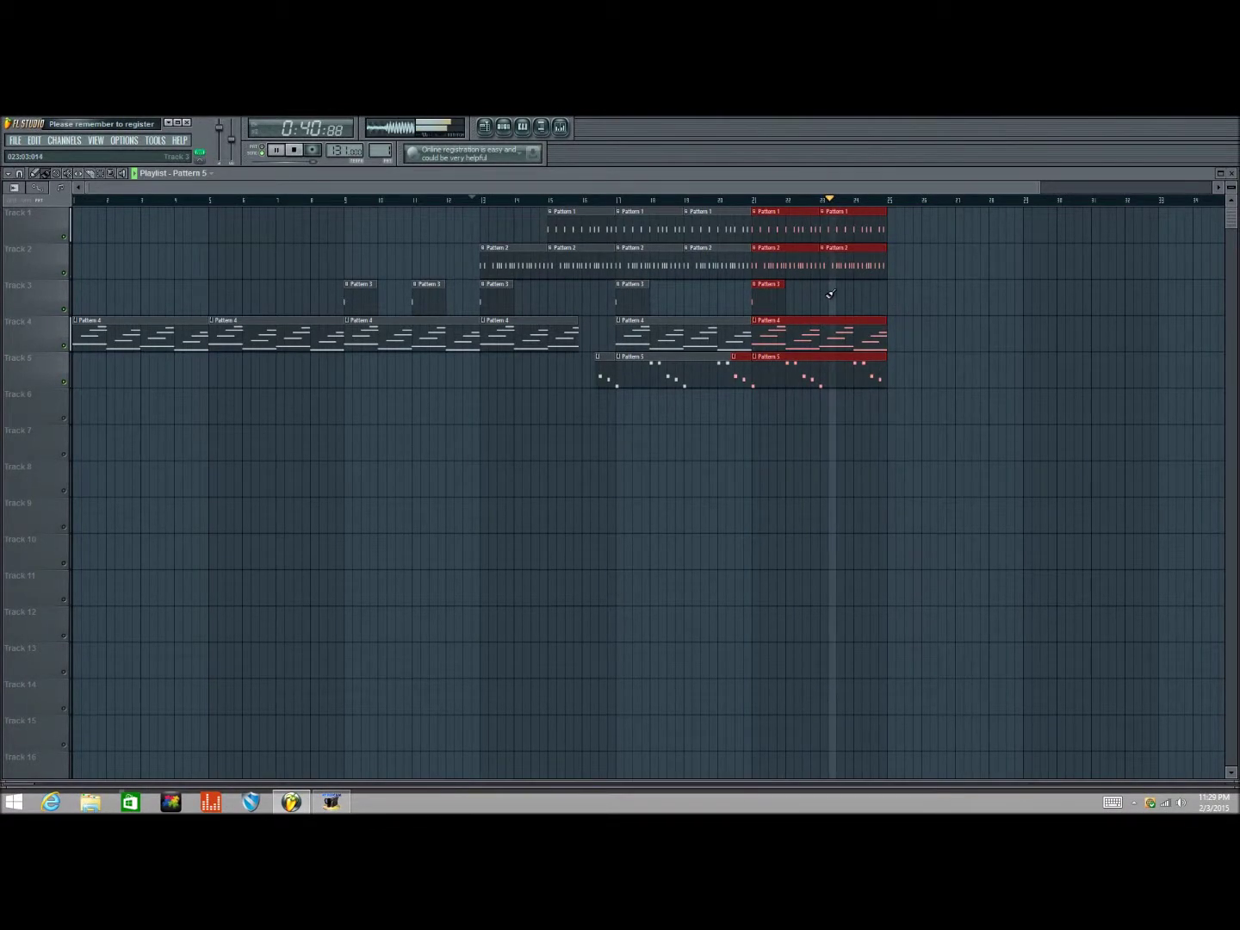
{"action": "key", "text": "space"}
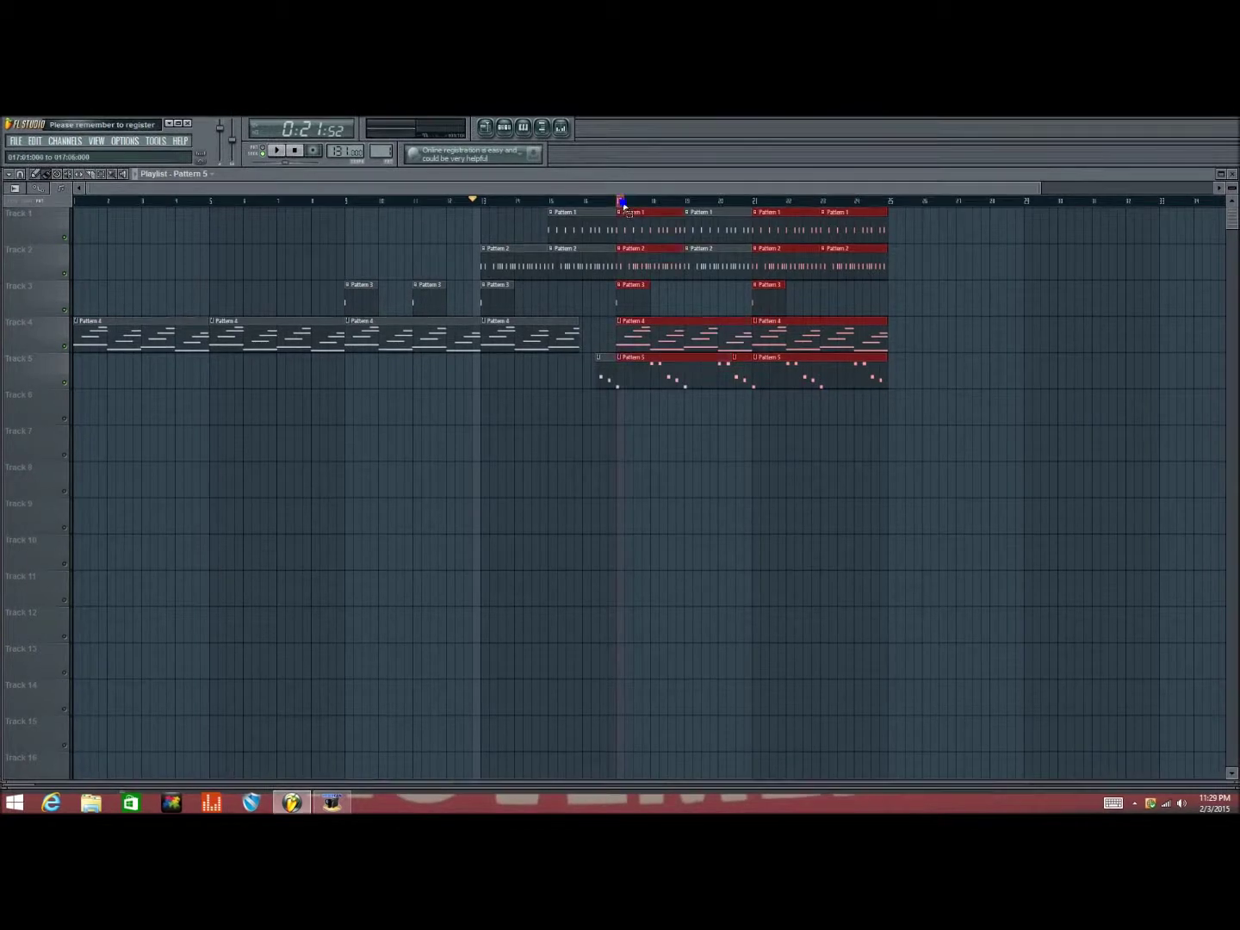
{"action": "left_click_drag", "start_coordinate": [706, 203], "coordinate": [627, 207]}
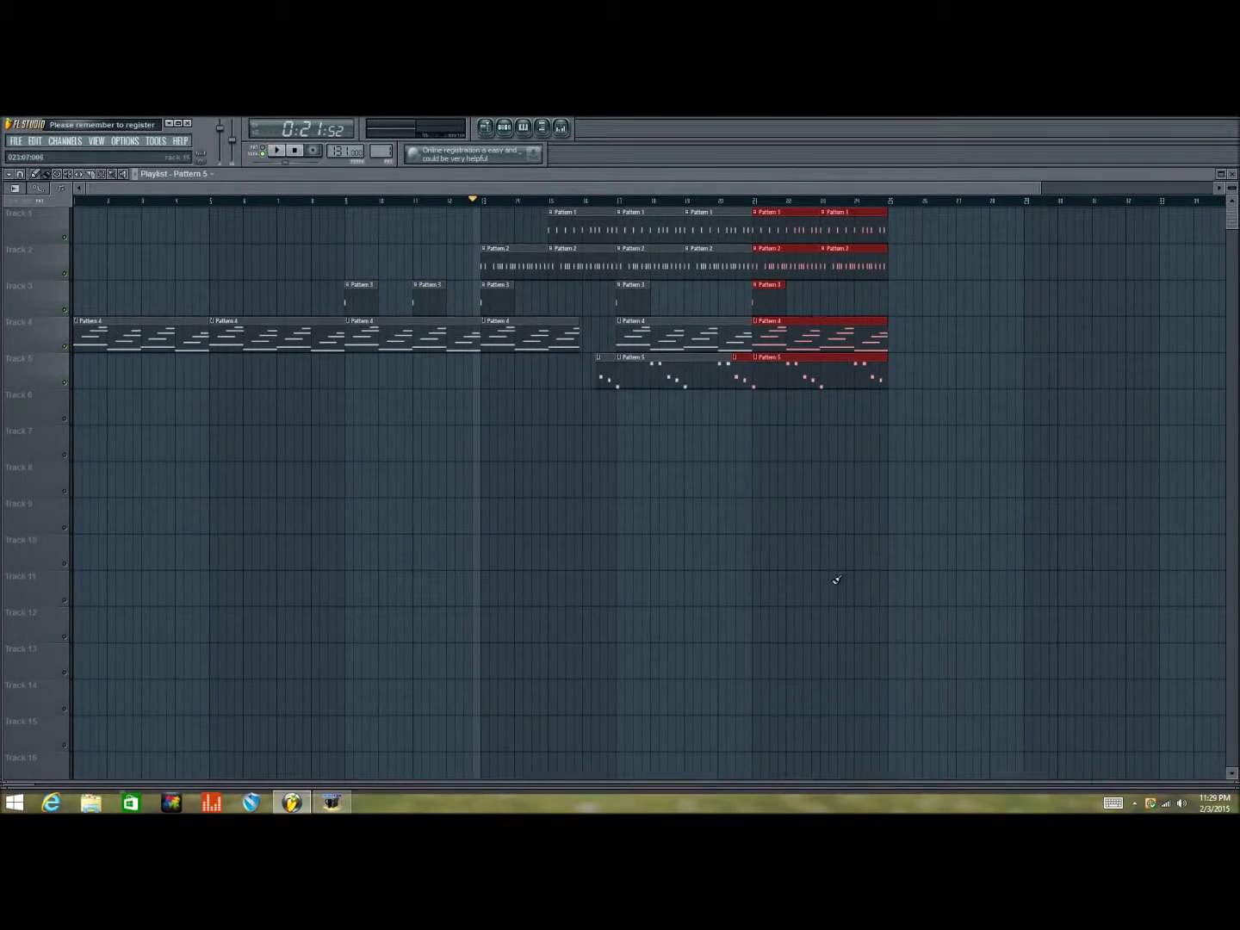
{"action": "left_click", "coordinate": [906, 499]}
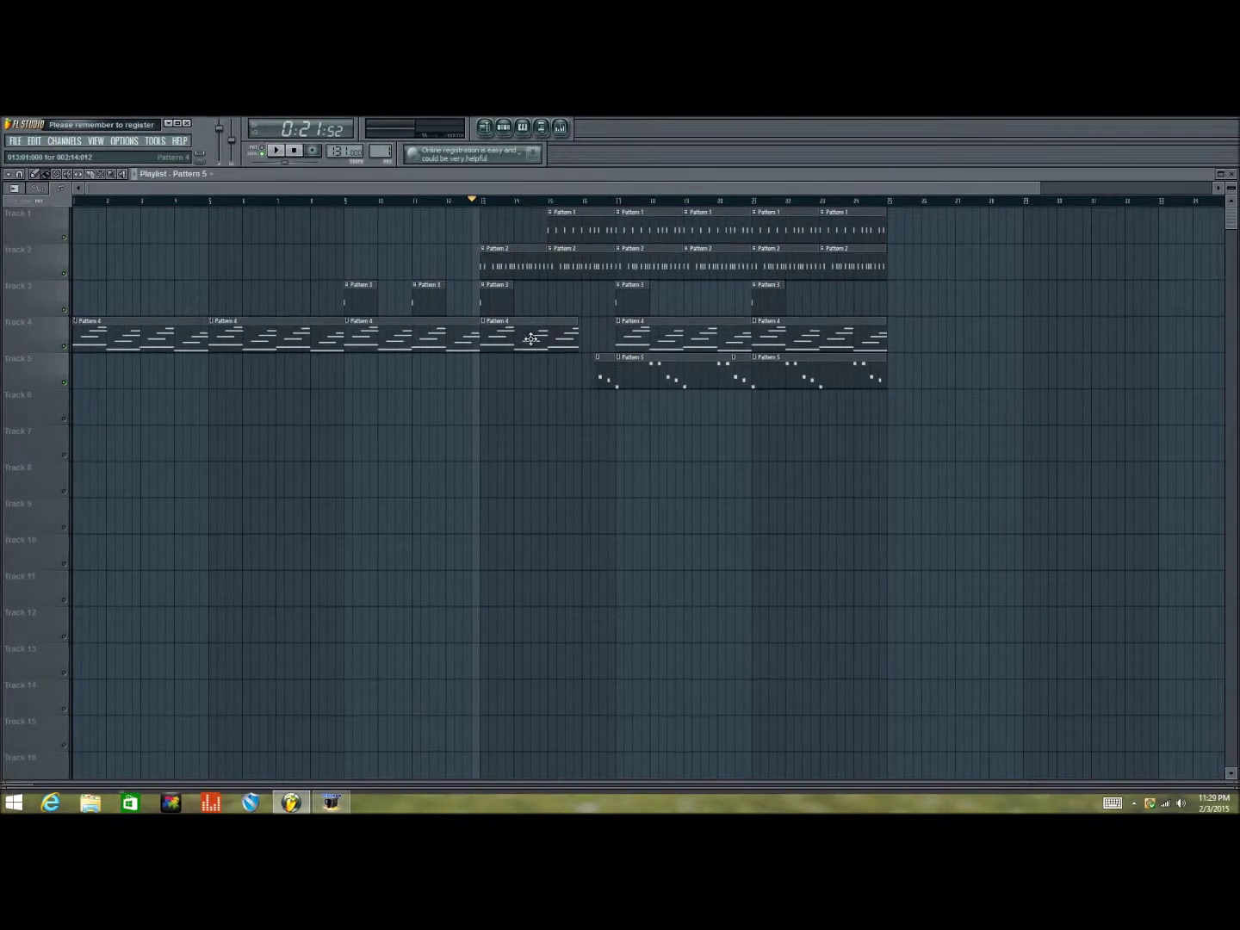
Duplicate the clips of bars 17 to 24 on Tracks 1–5 so the copy starts at bar 25
{"action": "double_click", "coordinate": [621, 209]}
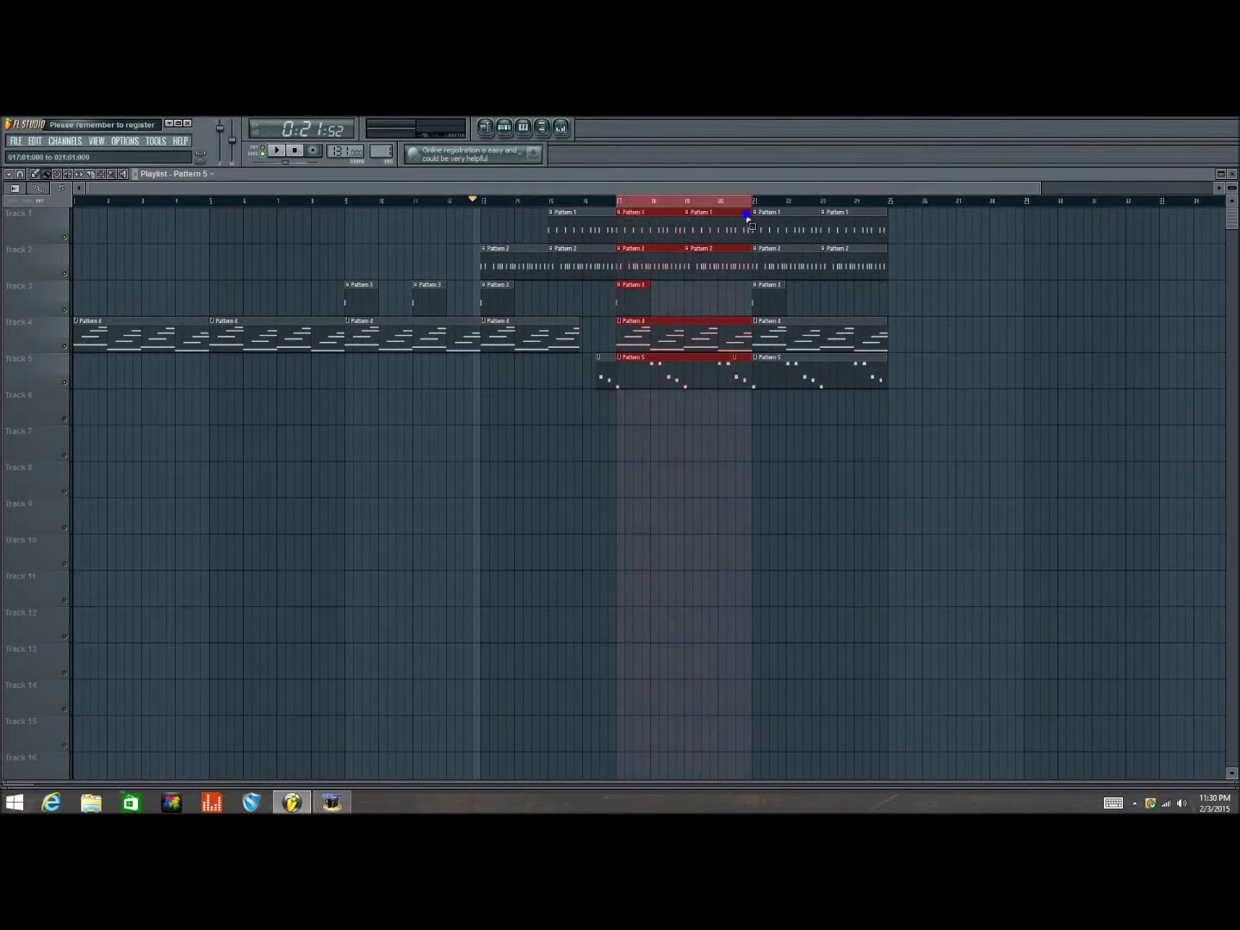
{"action": "left_click_drag", "start_coordinate": [874, 225], "coordinate": [887, 221]}
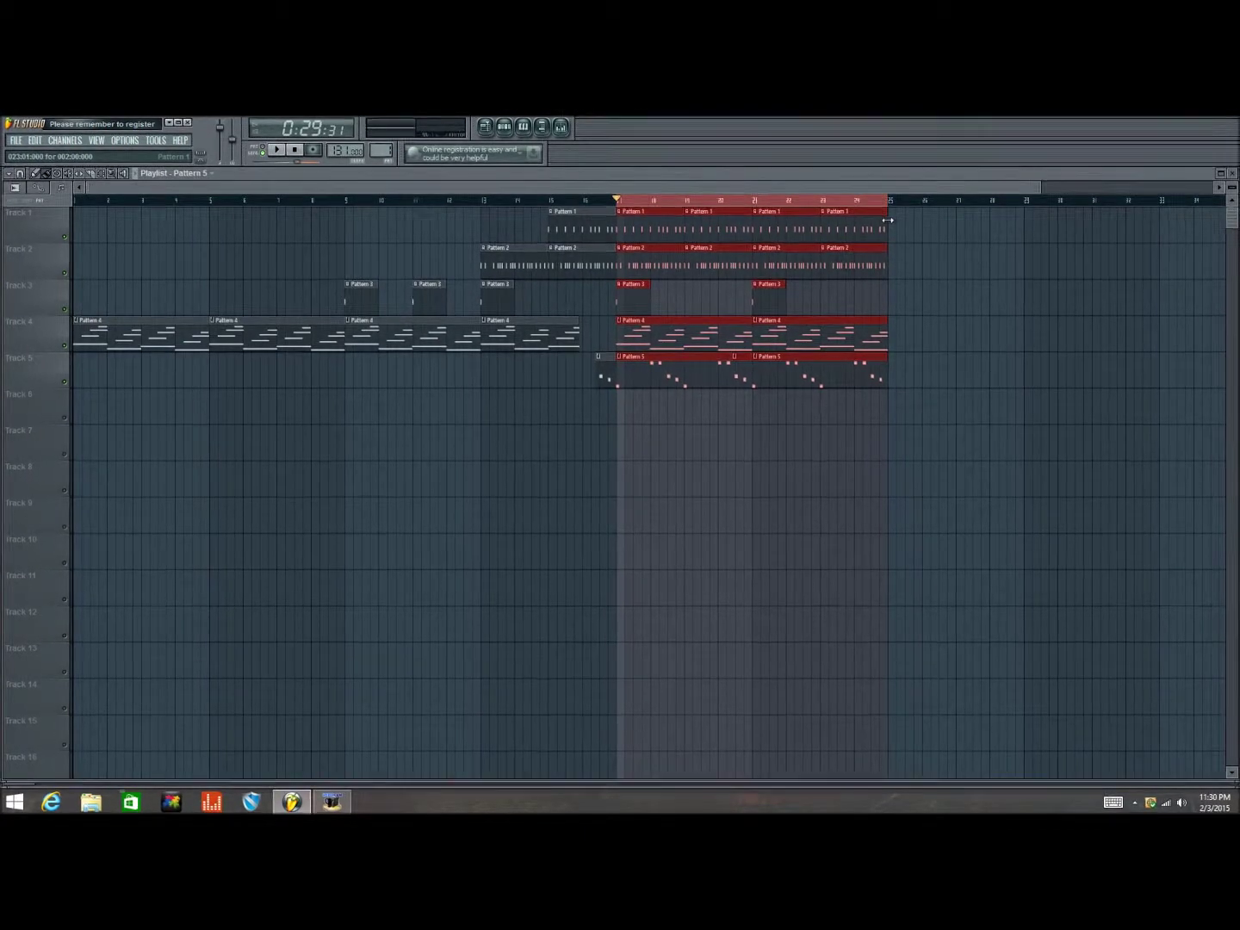
{"action": "key", "text": "ctrl+v"}
{"action": "key", "text": "shift+Right"}
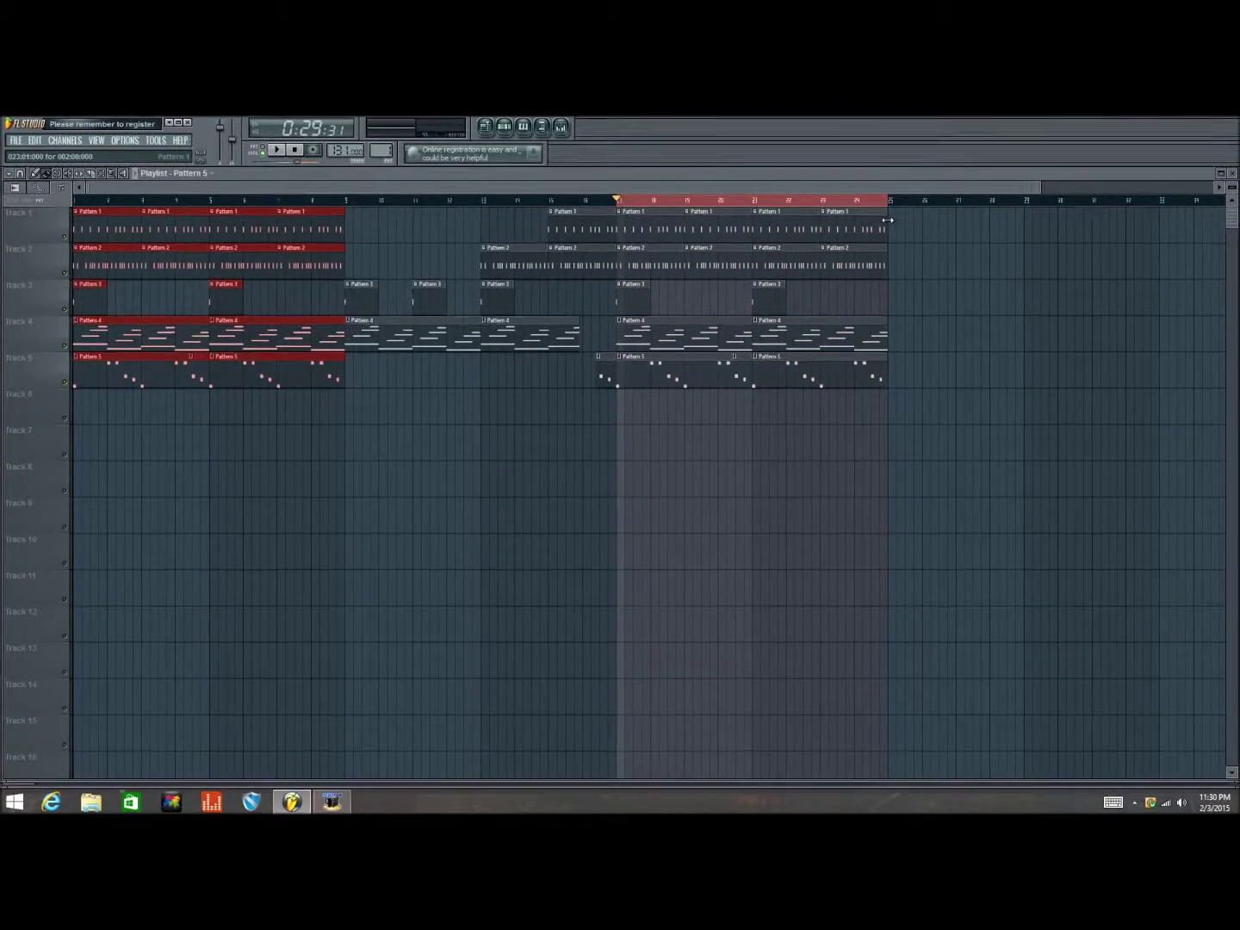
{"action": "key", "text": "shift+Right"}
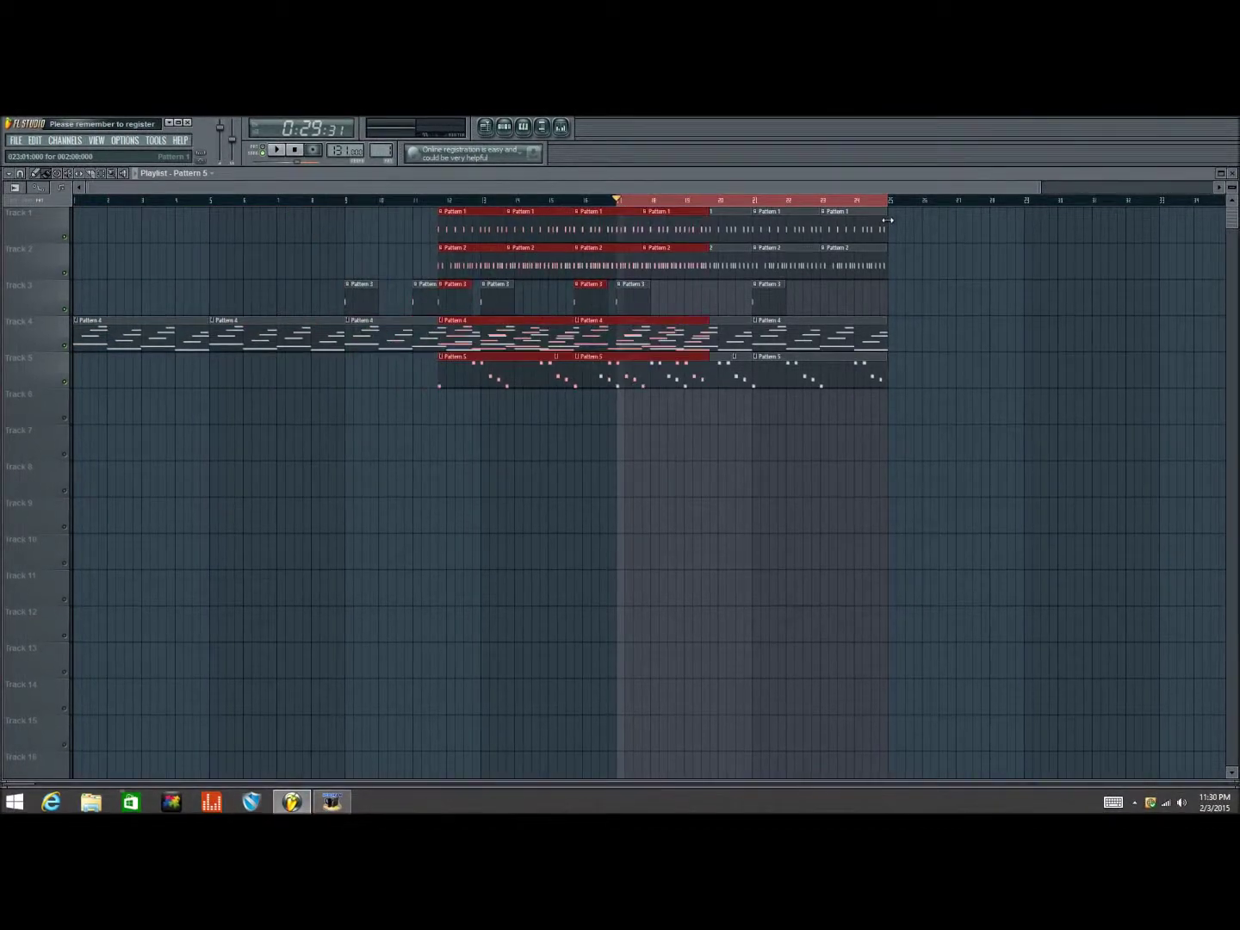
{"action": "key", "text": "shift+Right"}
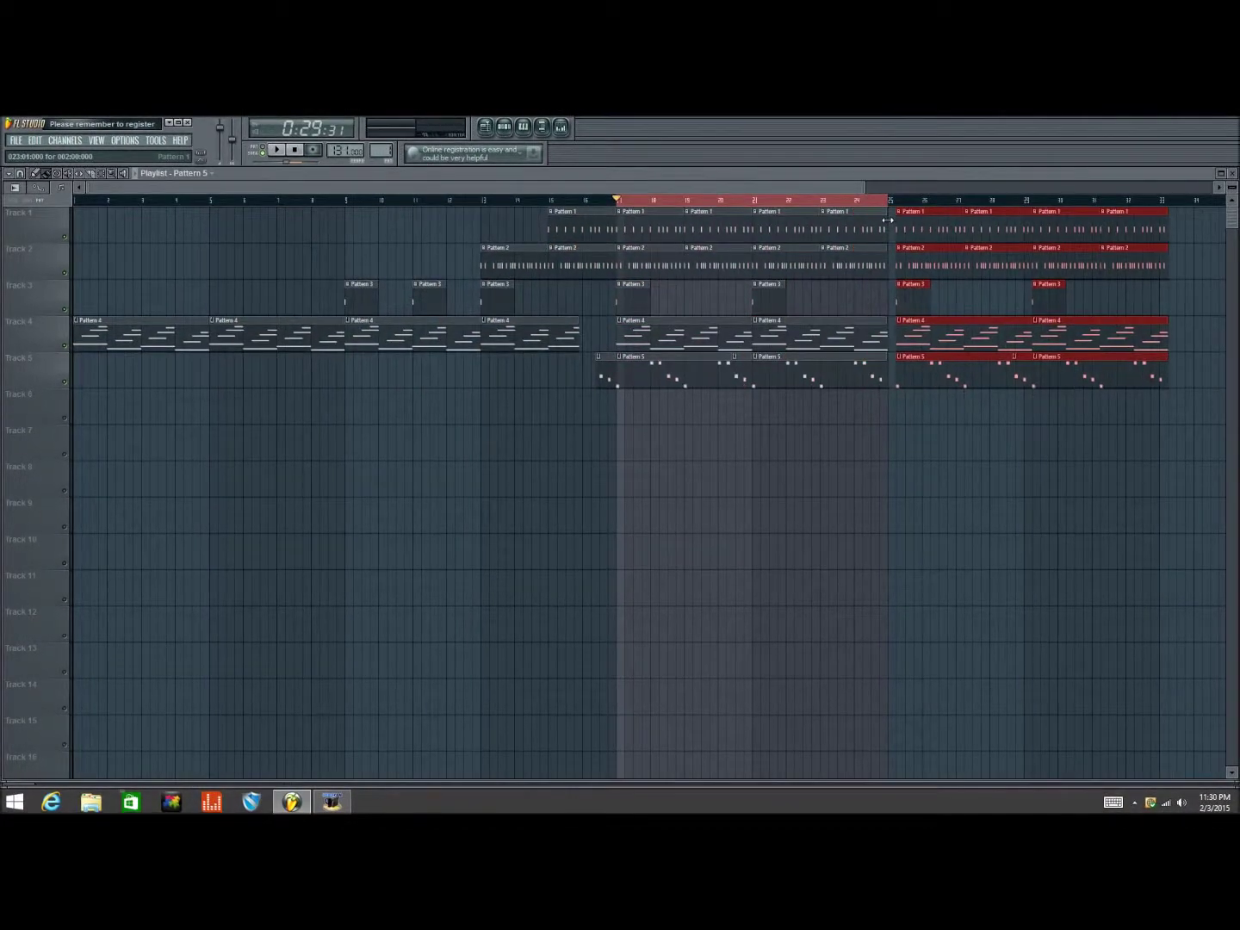
{"action": "key", "text": "shift+Left"}
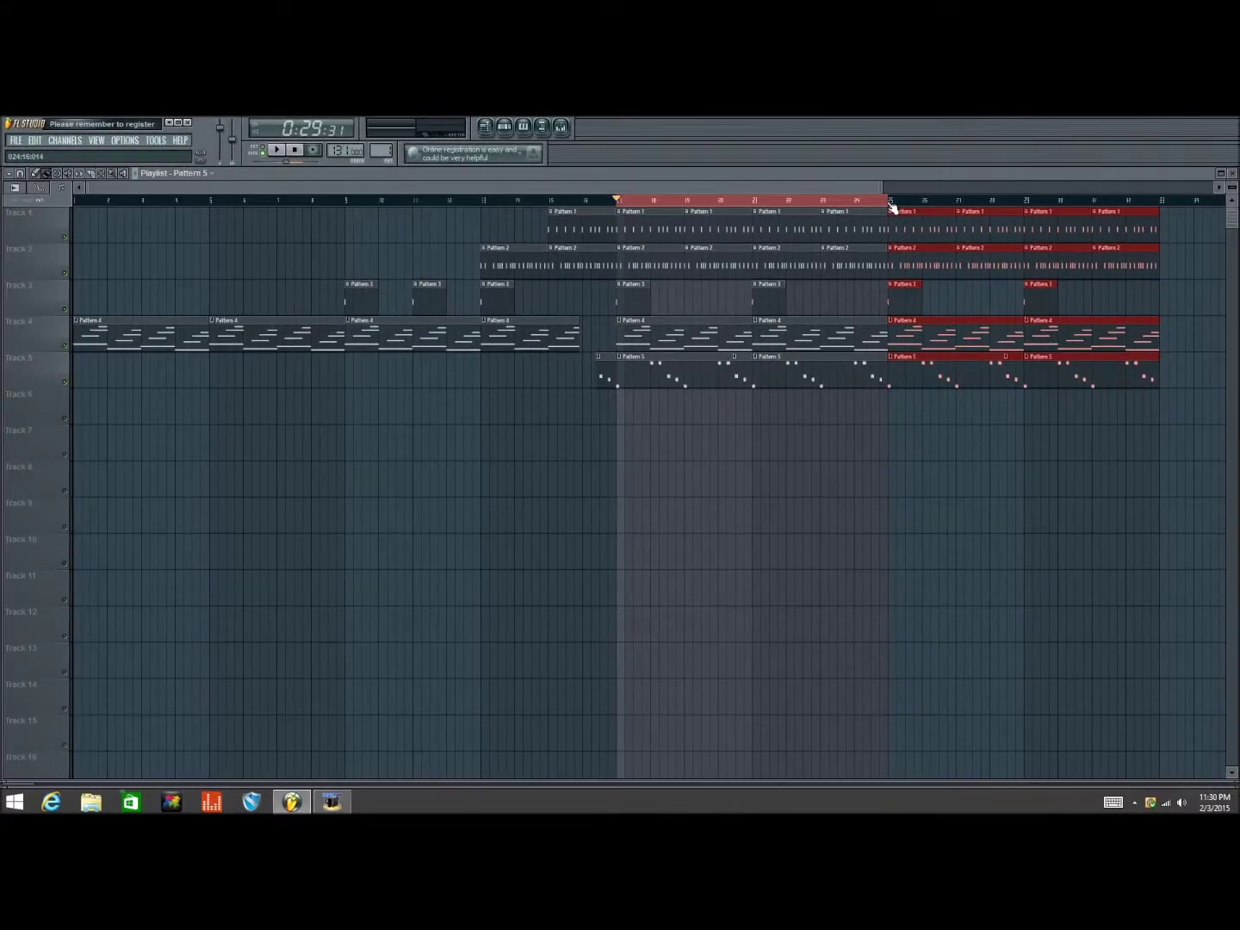
Clear the time and clip selections, and delete the stray Pattern 5 clip placed on Track 10
{"action": "mouse_move", "coordinate": [617, 201]}
{"action": "left_mouse_down"}
{"action": "mouse_move", "coordinate": [741, 207]}
{"action": "mouse_move", "coordinate": [627, 222]}
{"action": "left_mouse_up"}
{"action": "left_click", "coordinate": [878, 562]}
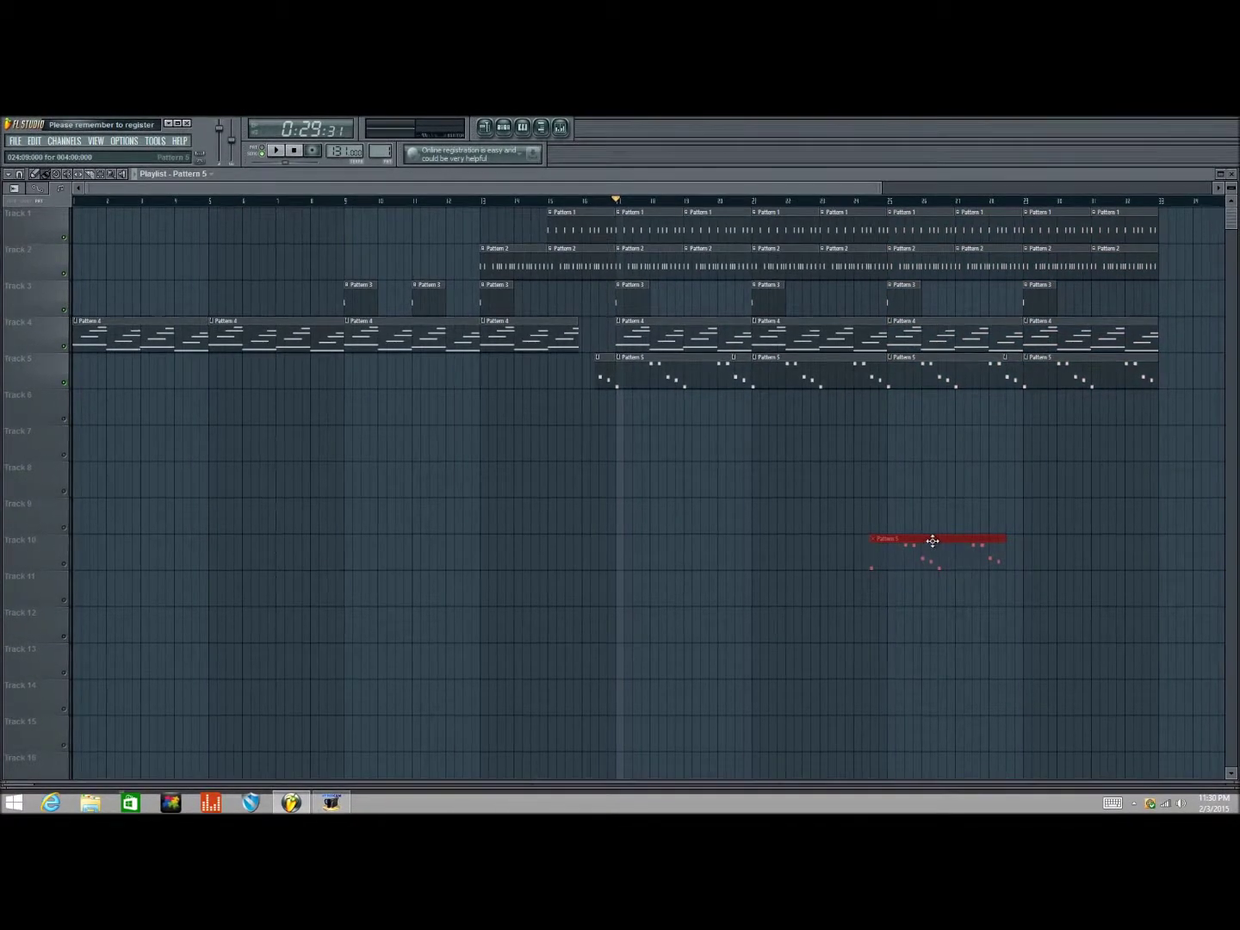
{"action": "right_click", "coordinate": [898, 540]}
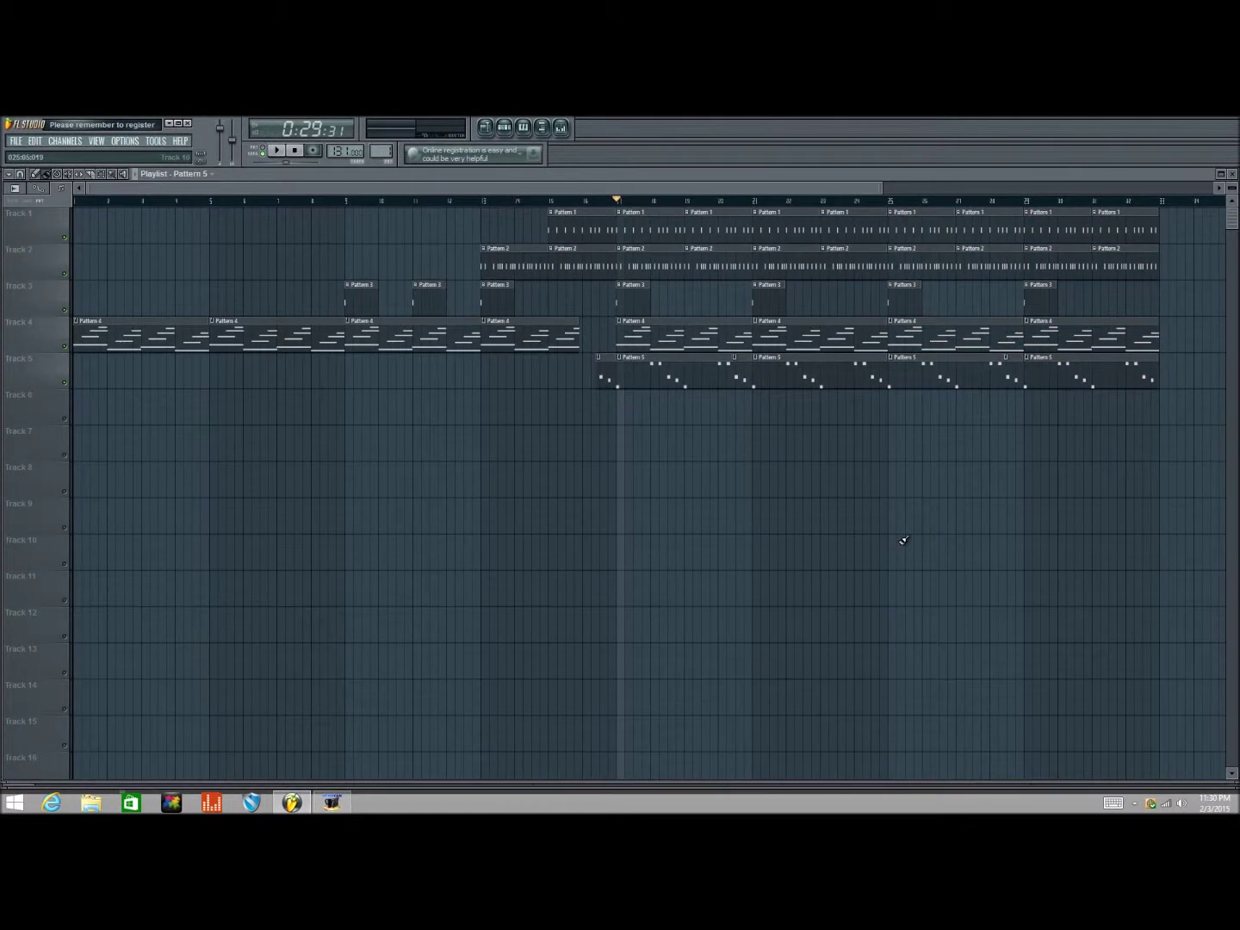
Play back the extended arrangement from about mid-bar 15
{"action": "left_click_drag", "start_coordinate": [882, 189], "coordinate": [942, 228]}
{"action": "left_click_drag", "start_coordinate": [437, 201], "coordinate": [411, 200]}
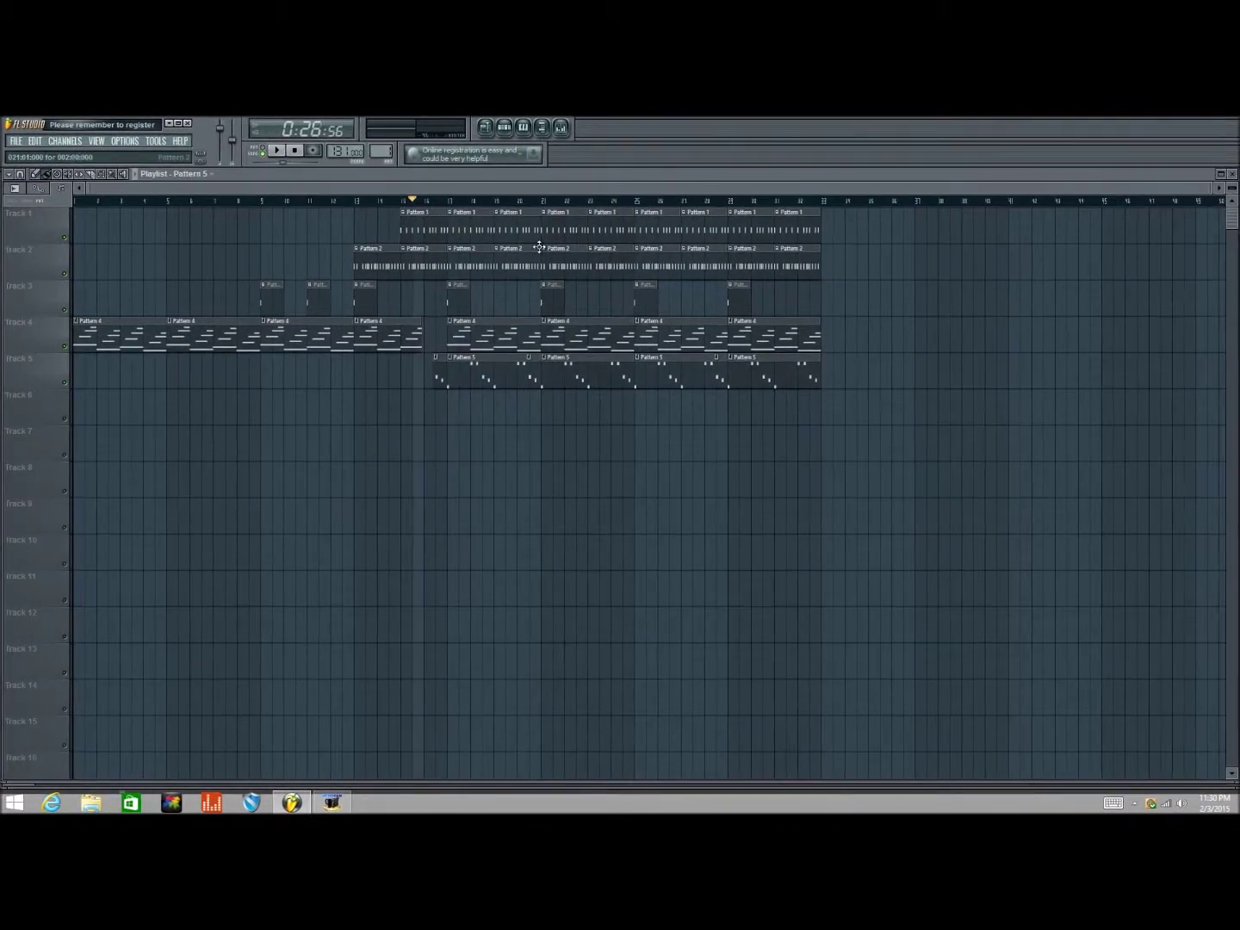
{"action": "key", "text": "space"}
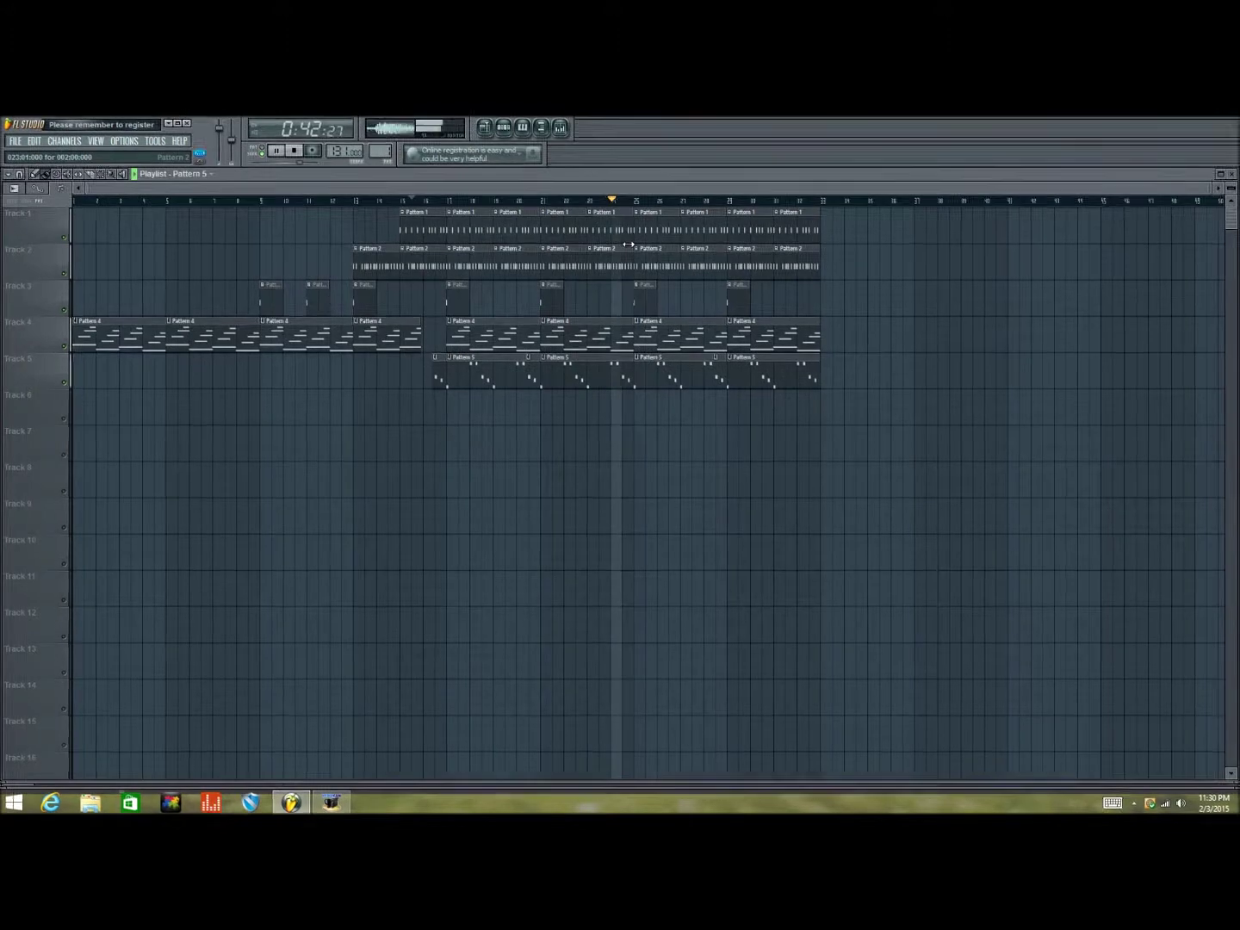
Delete the Track 1 Pattern 1 clips at bars 25 and 27, and trim the next one to start at bar 30
{"action": "right_click", "coordinate": [645, 225]}
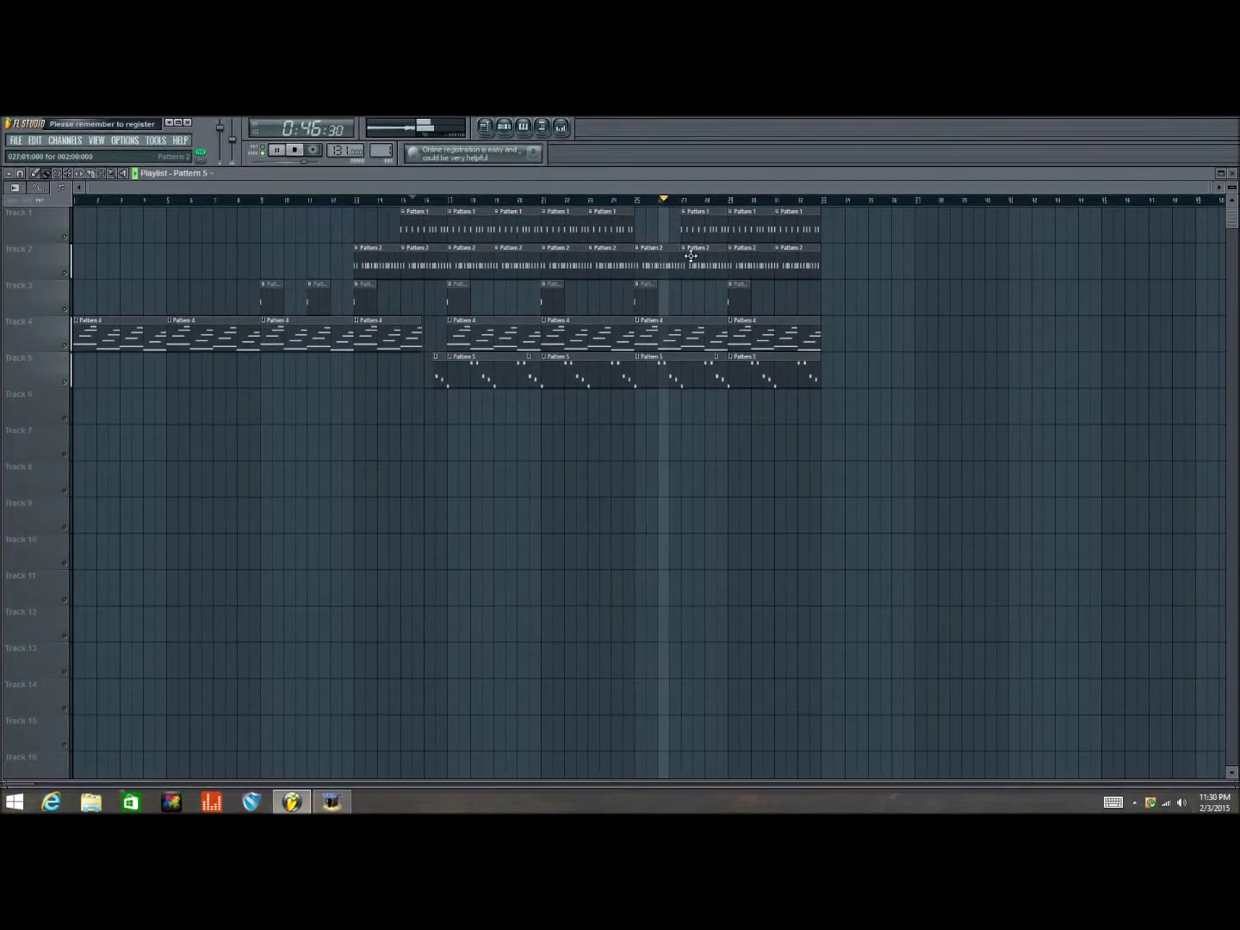
{"action": "right_click", "coordinate": [696, 230]}
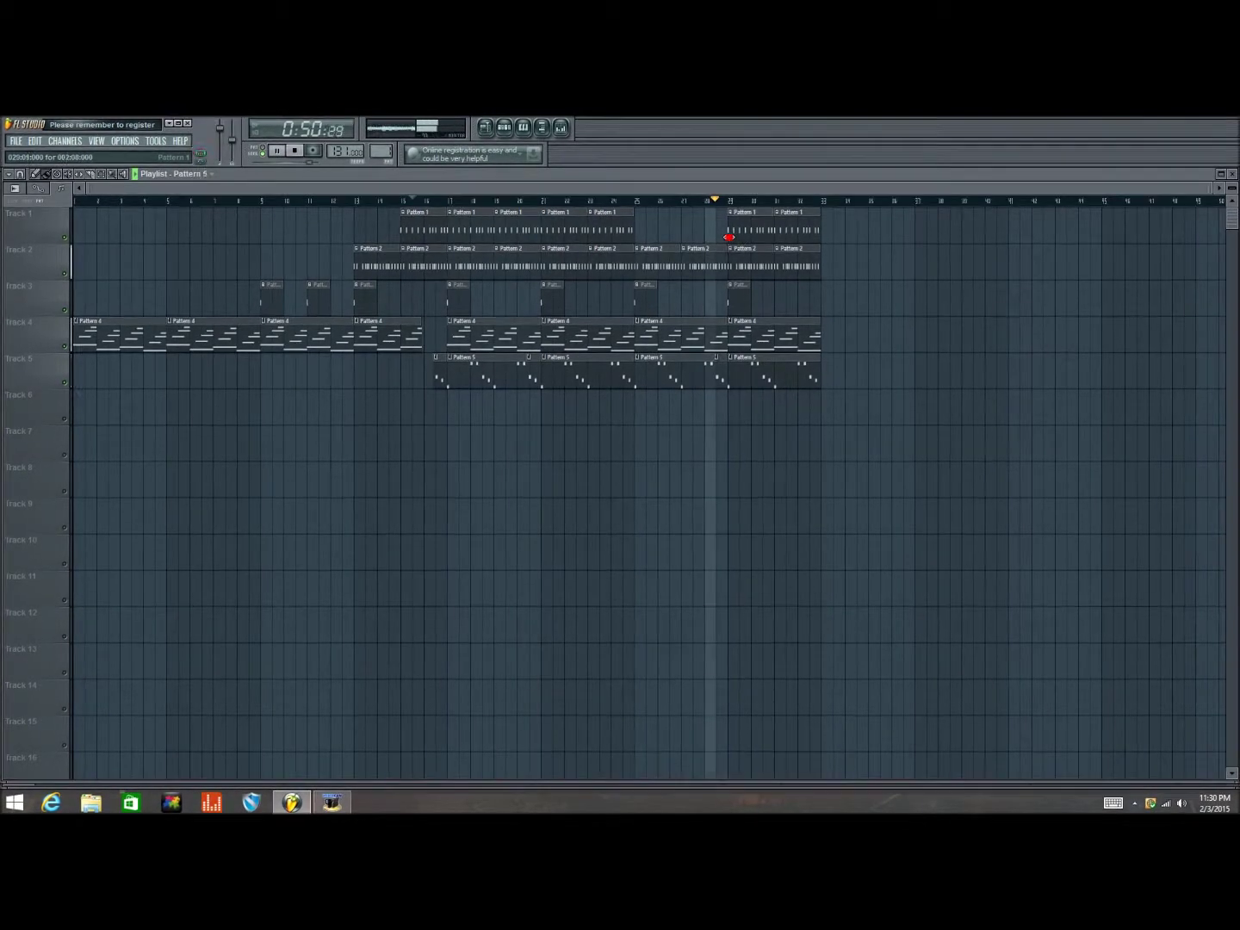
{"action": "right_click", "coordinate": [743, 238]}
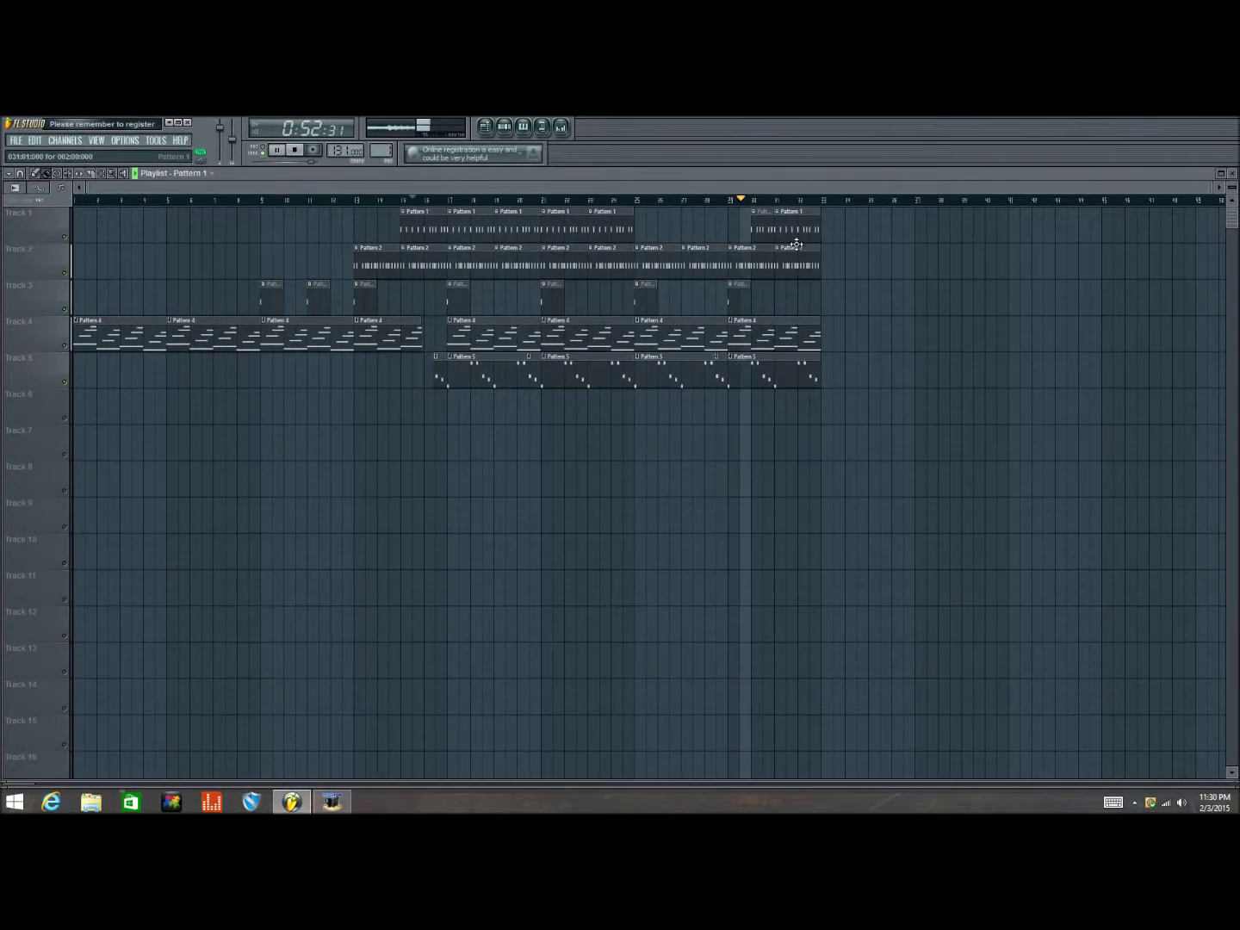
Shorten the last Pattern 2 clip to end about mid-bar 31 and the last Pattern 5 clip to end with bar 31
{"action": "left_click_drag", "start_coordinate": [819, 266], "coordinate": [798, 276]}
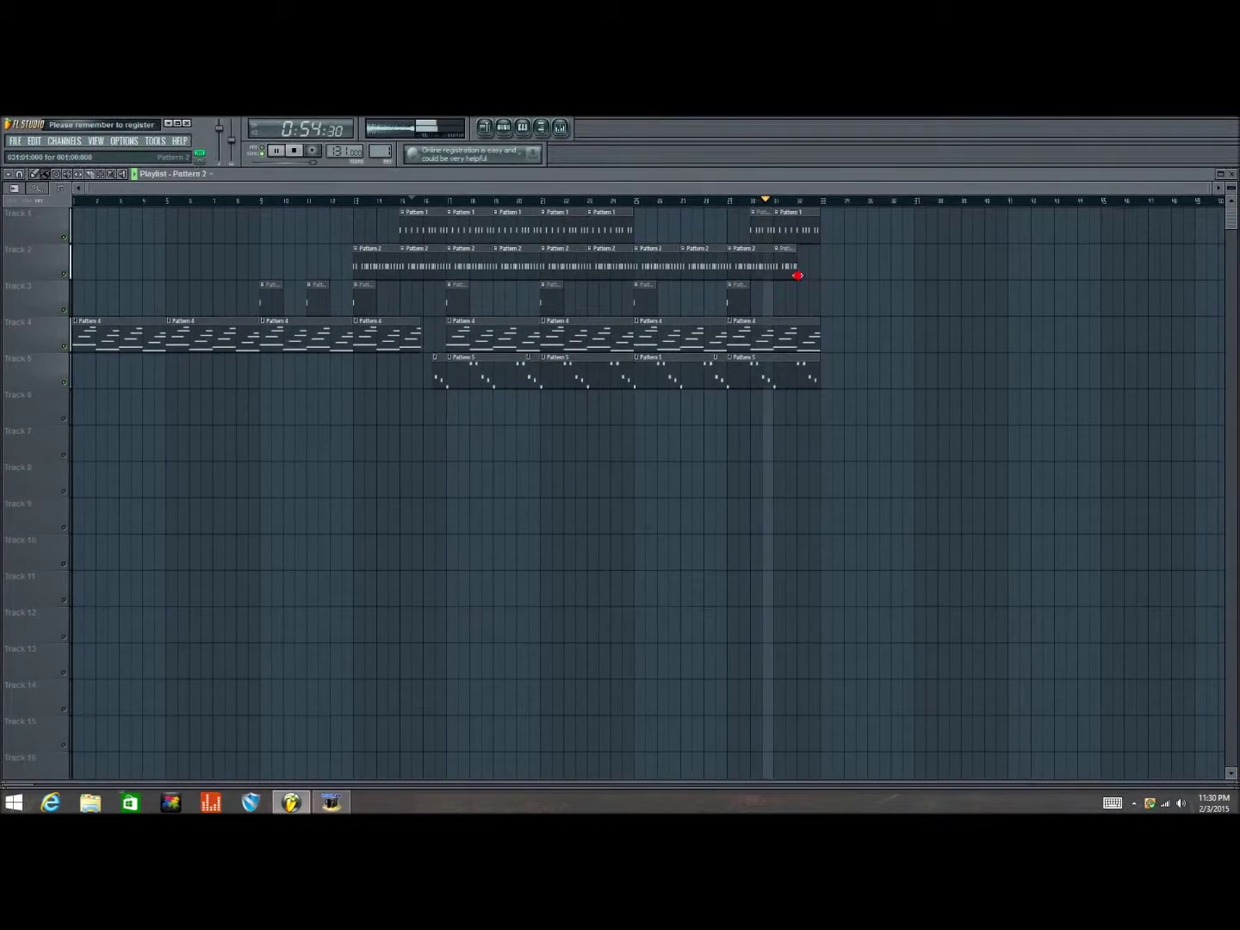
{"action": "left_click_drag", "start_coordinate": [818, 377], "coordinate": [798, 379]}
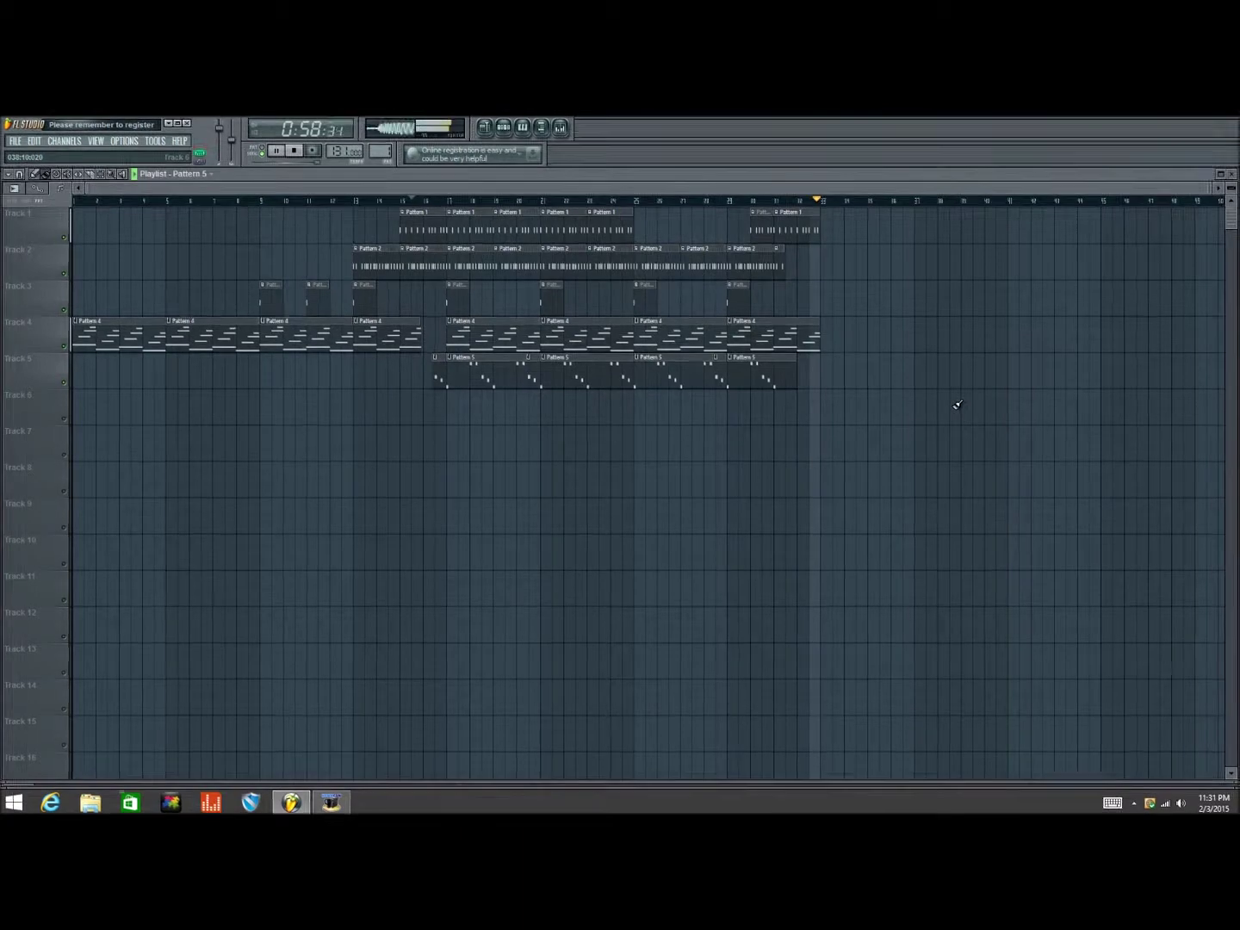
{"action": "key", "text": "space"}
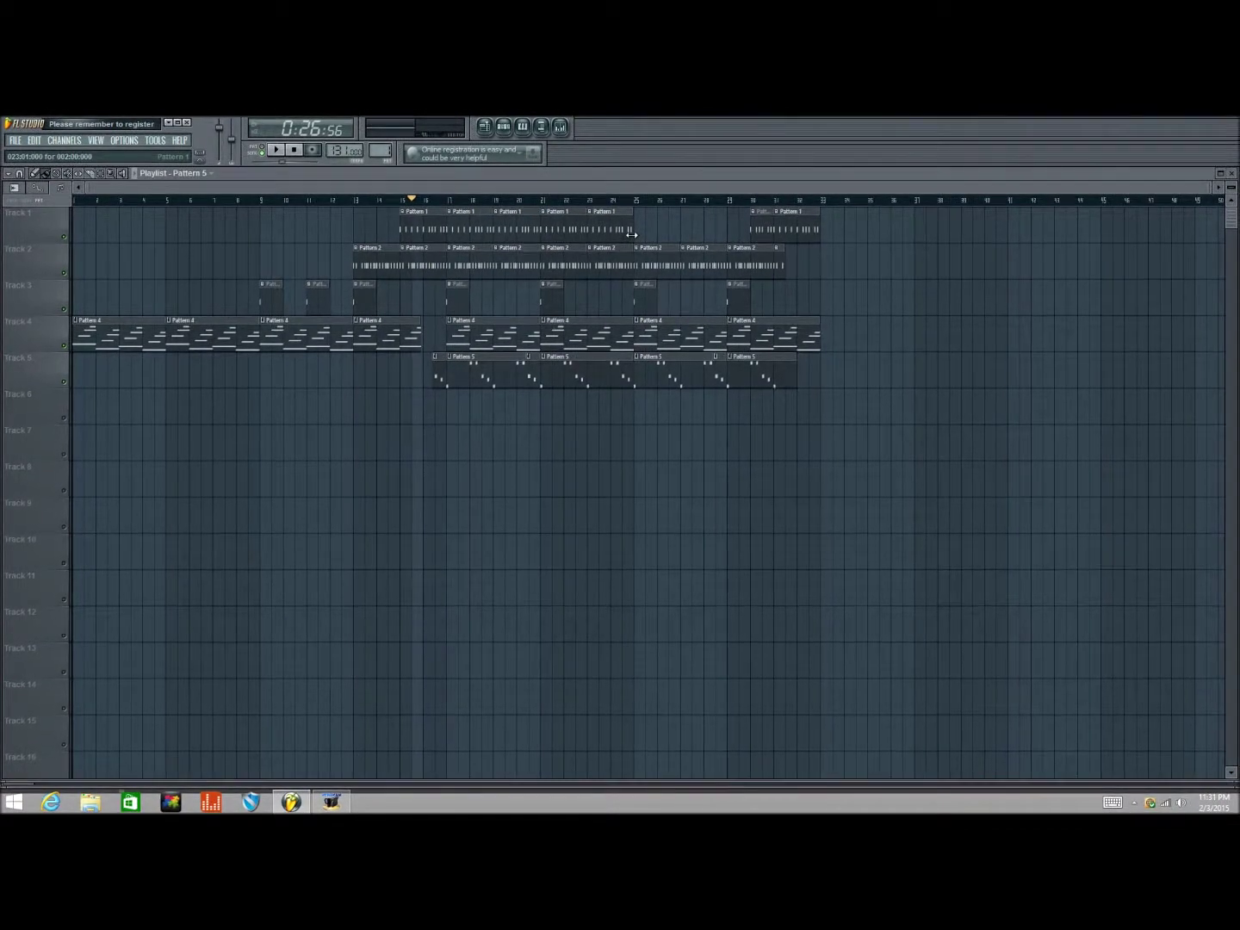
Add Pattern 4 at bar 33 on Track 4, Pattern 1 at bars 33 and 35 on Track 1, and Pattern 3 at bar 33 on Track 3
{"action": "left_click", "coordinate": [827, 337]}
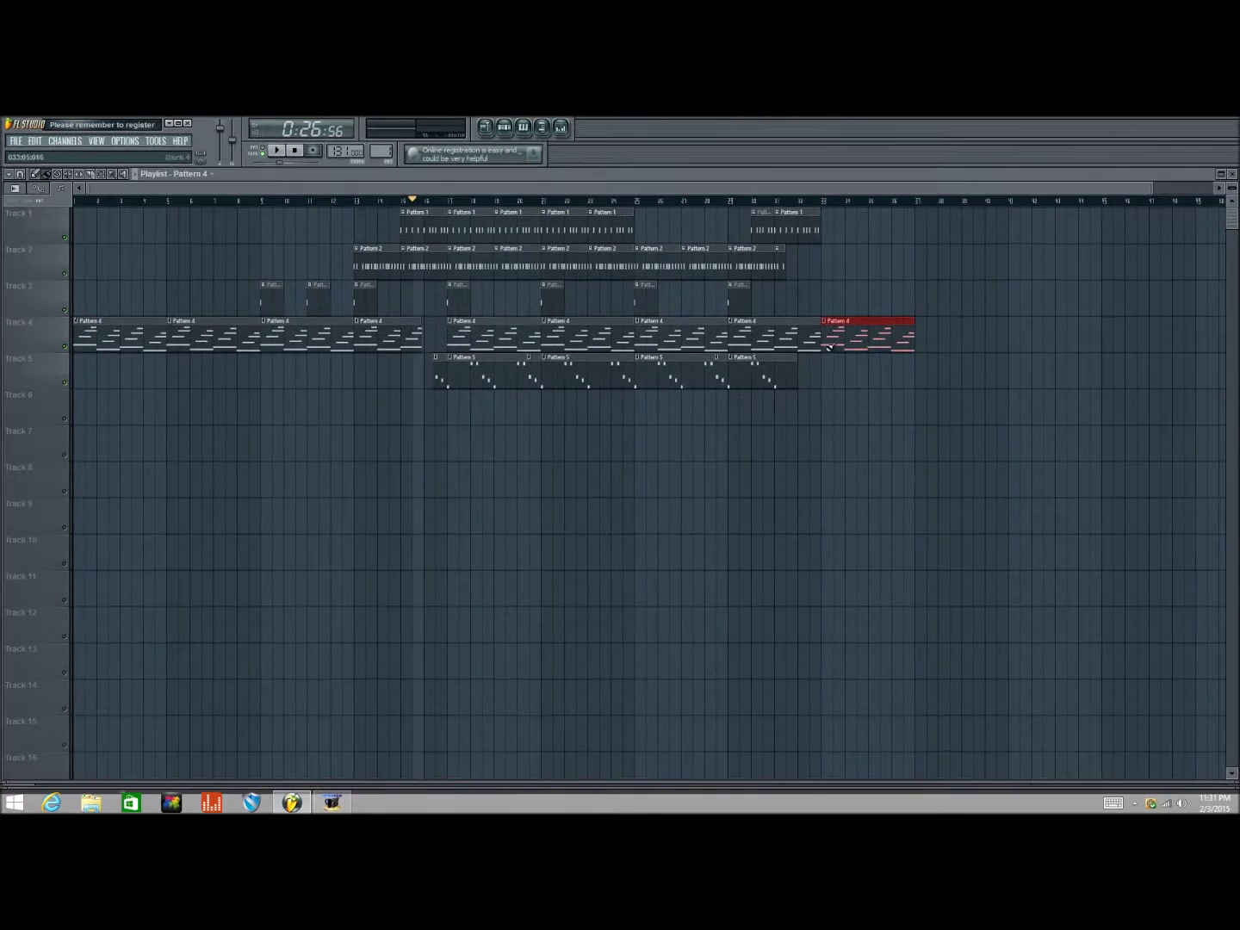
{"action": "left_click", "coordinate": [561, 222]}
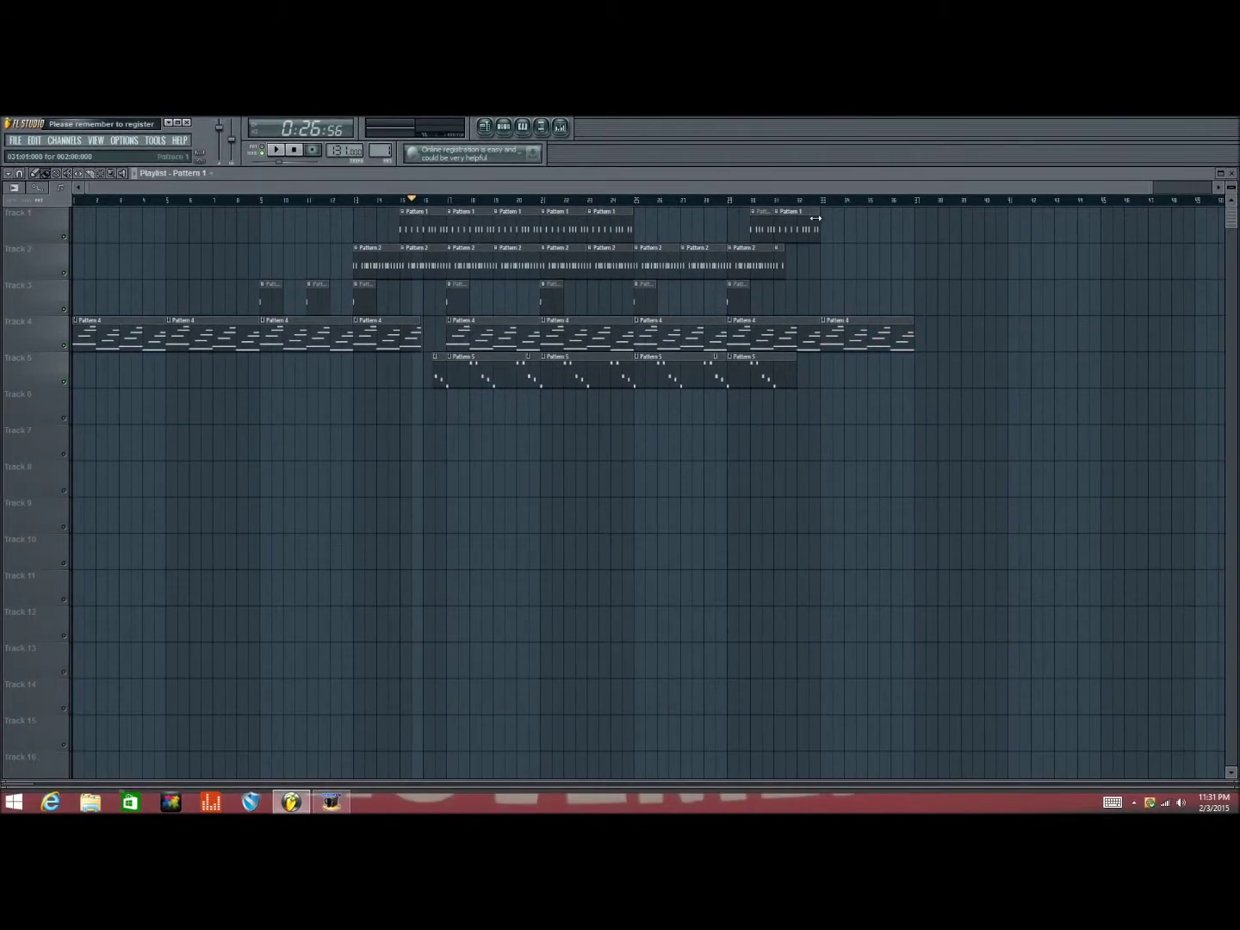
{"action": "left_click", "coordinate": [828, 225]}
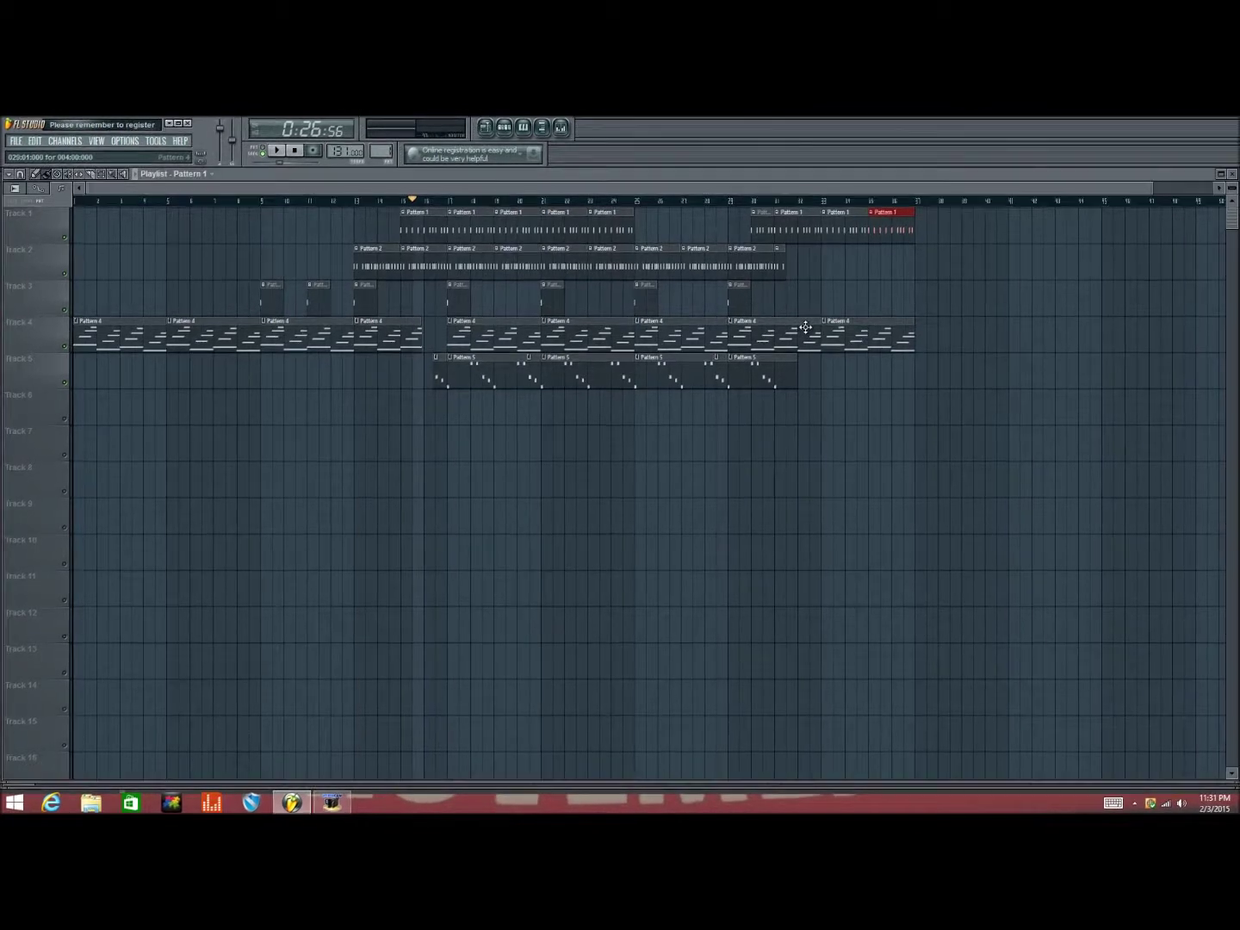
{"action": "left_click", "coordinate": [741, 300]}
{"action": "left_click", "coordinate": [829, 301]}
Check the song's length near the end of bar 36, and play back the new section from about mid-bar 32
{"action": "key", "text": "space"}
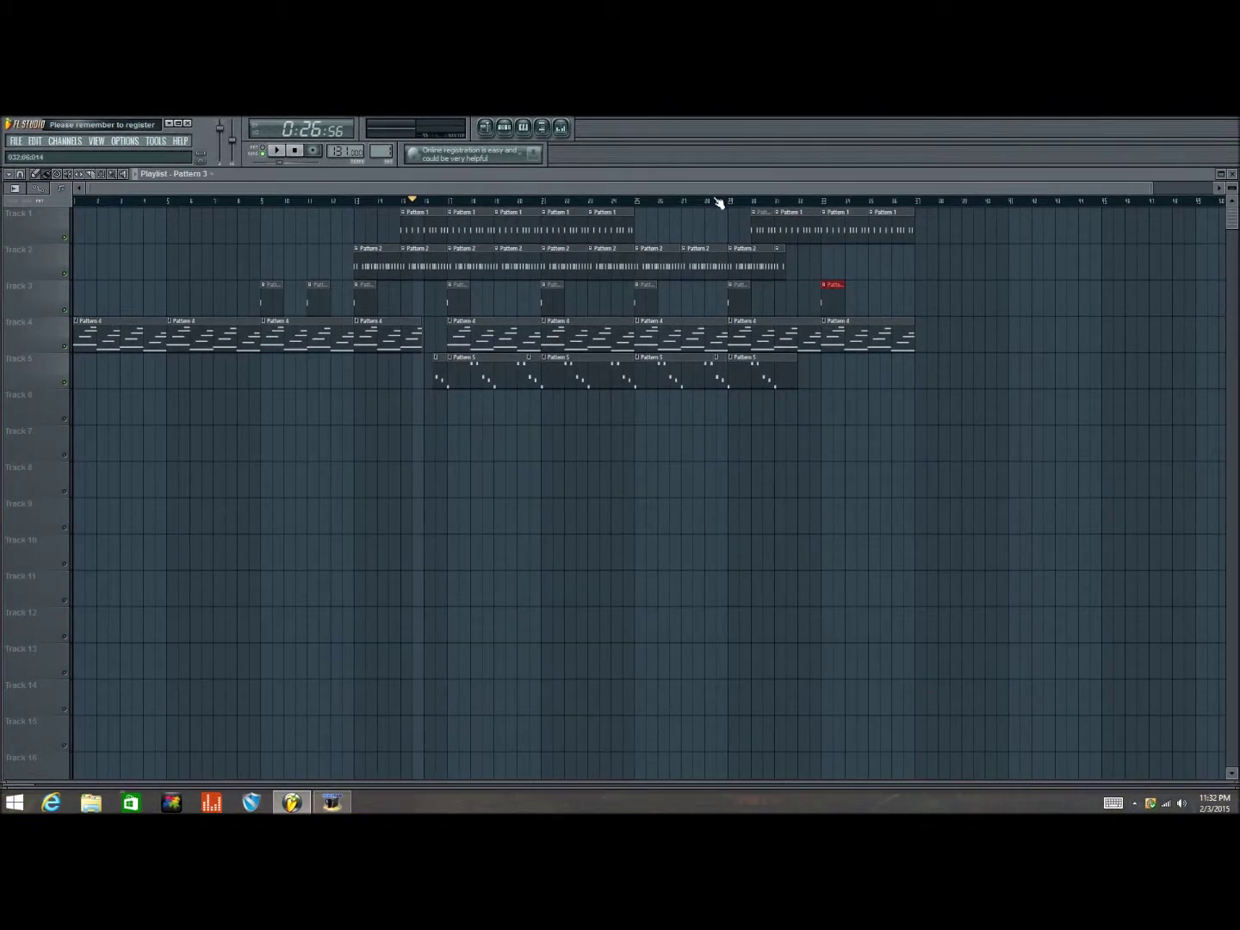
{"action": "left_click", "coordinate": [902, 200]}
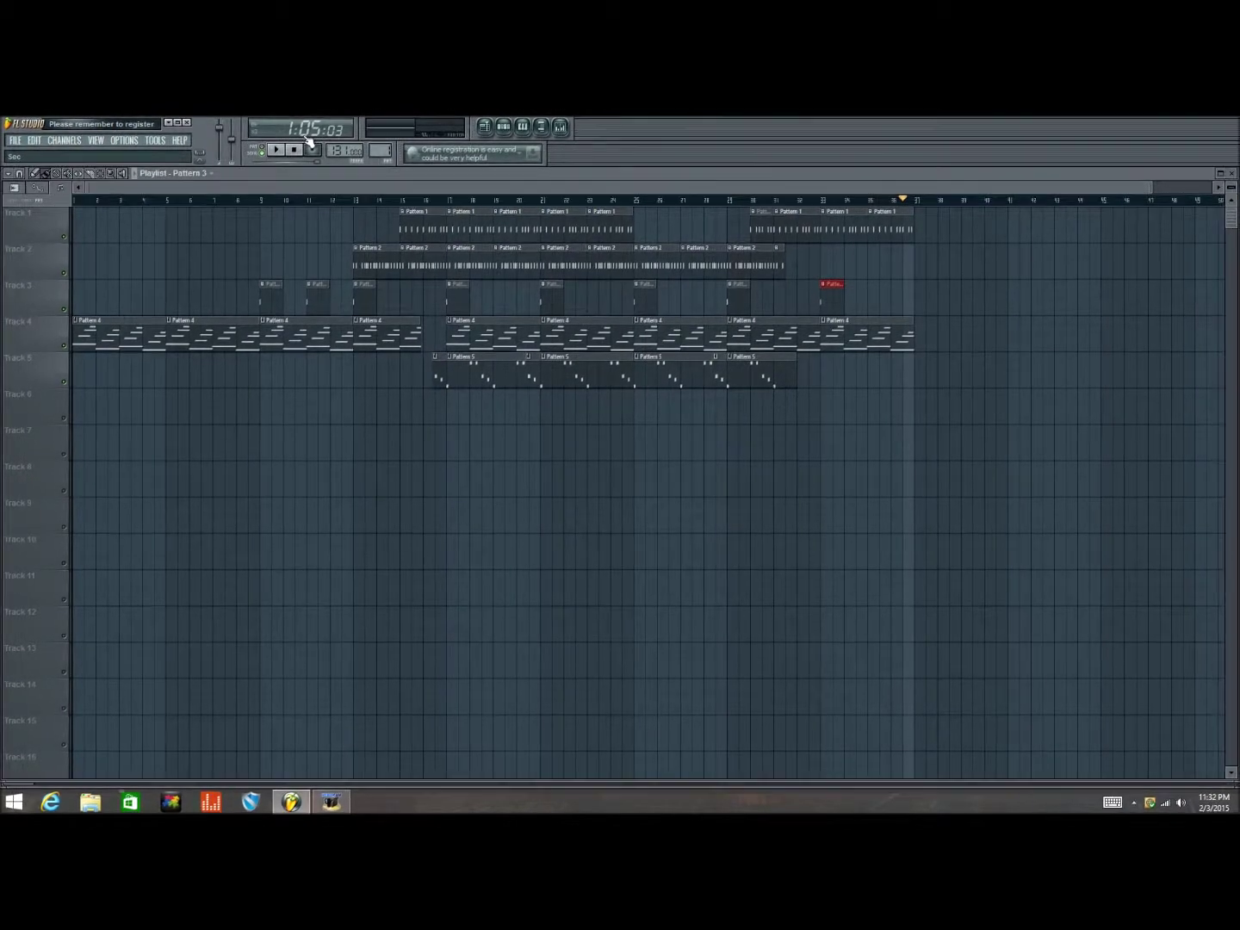
{"action": "scroll", "coordinate": [1127, 199], "scroll_direction": "down", "scroll_amount": 1}
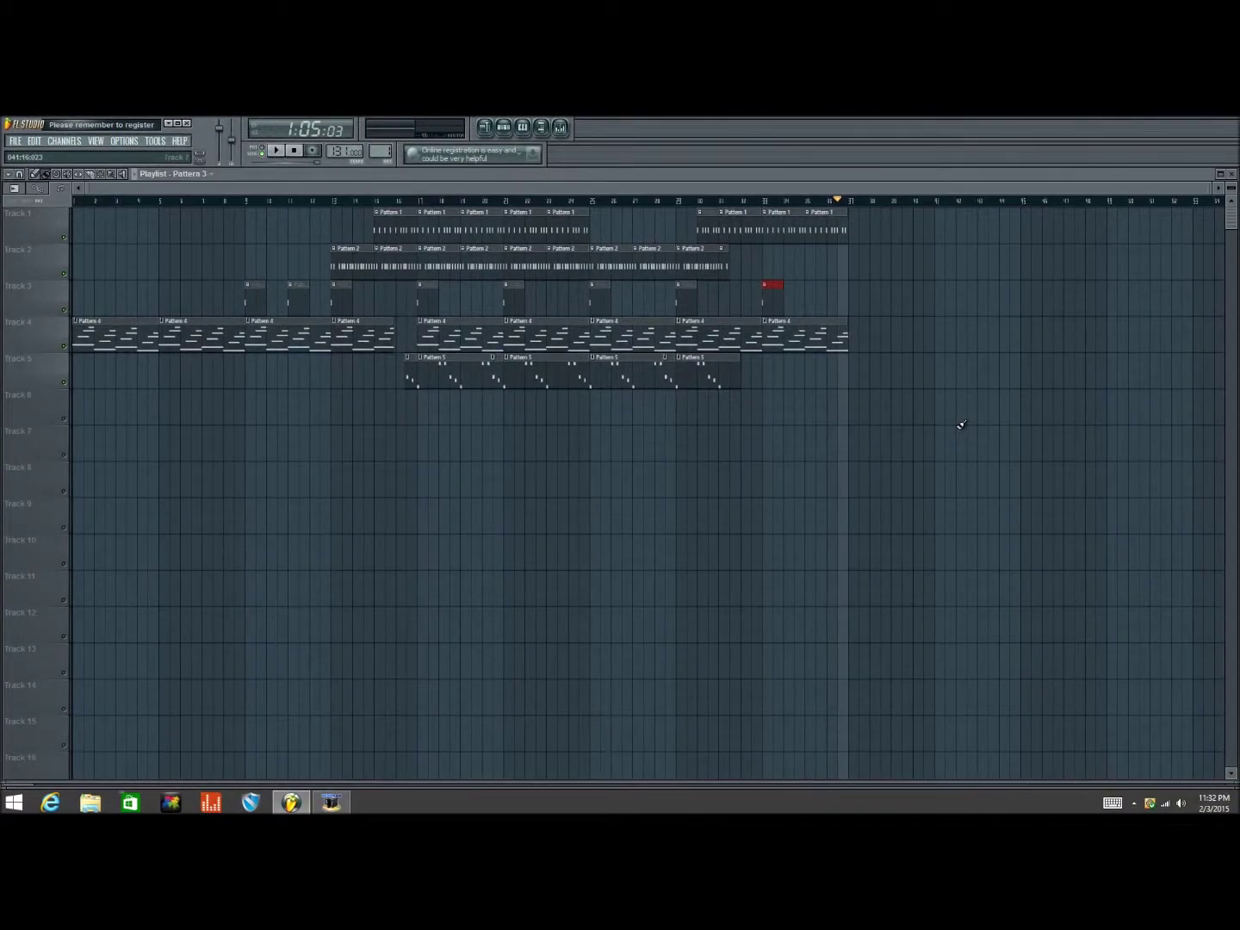
{"action": "left_click", "coordinate": [755, 203]}
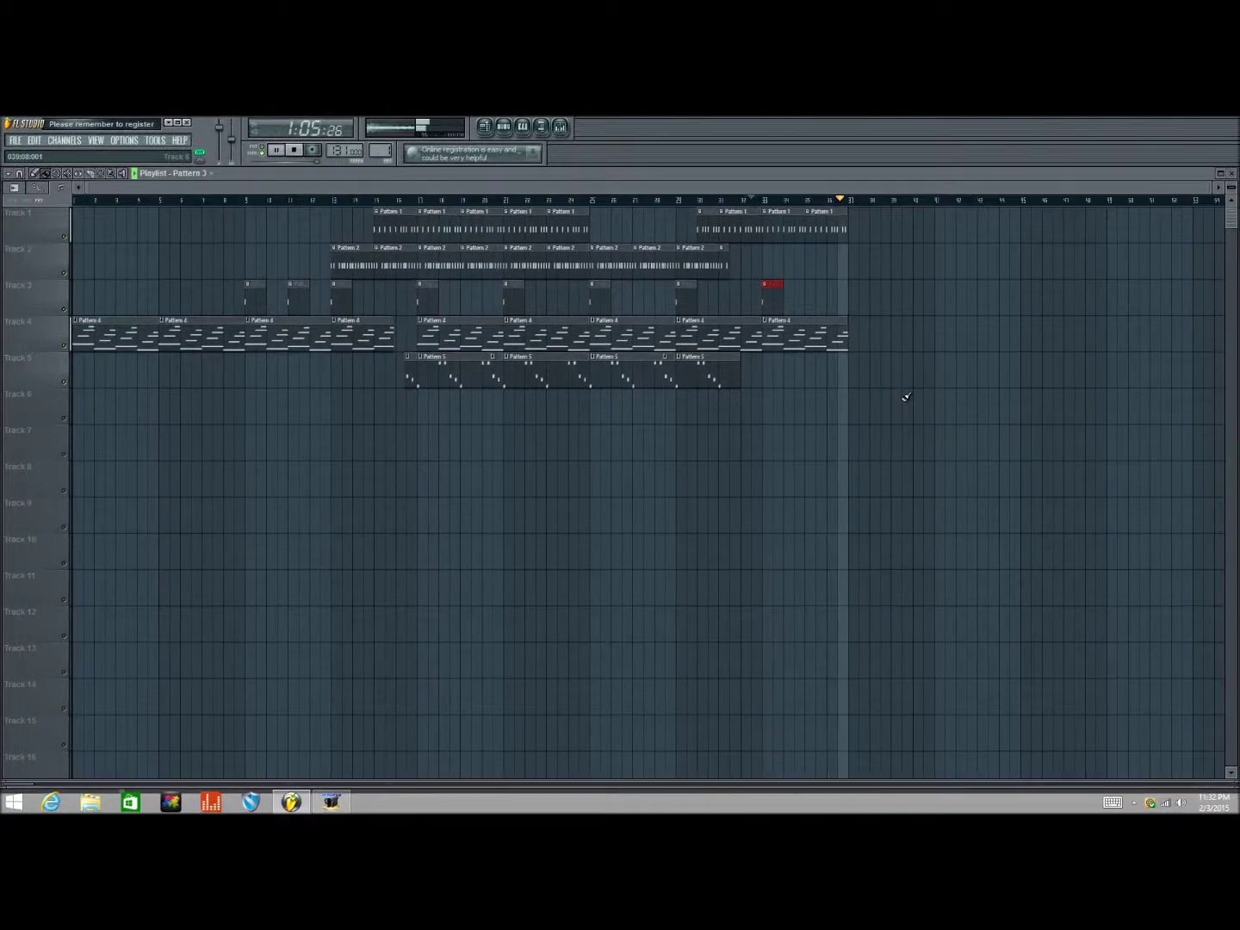
{"action": "key", "text": "space"}
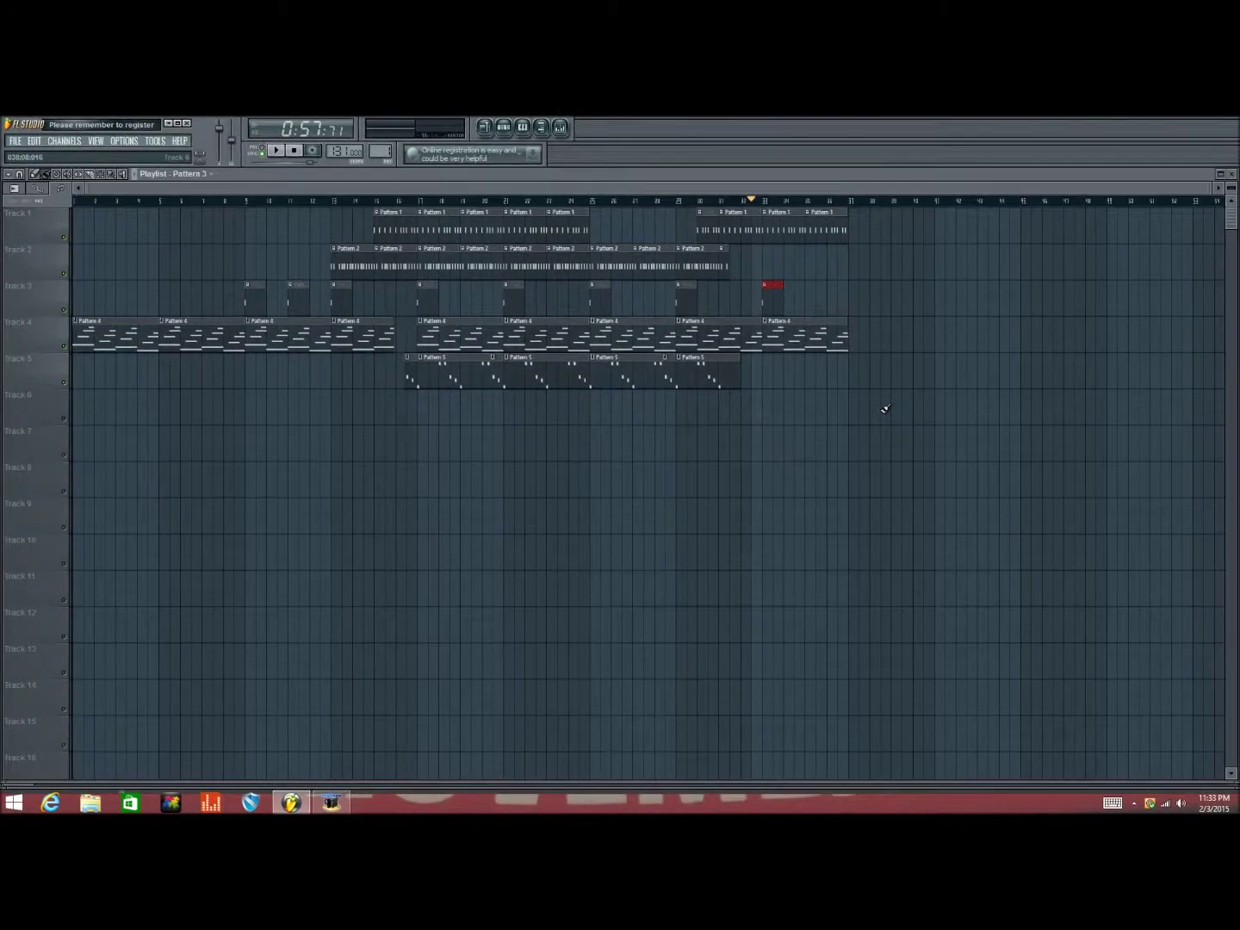
{"action": "left_click_drag", "start_coordinate": [86, 193], "coordinate": [304, 269]}
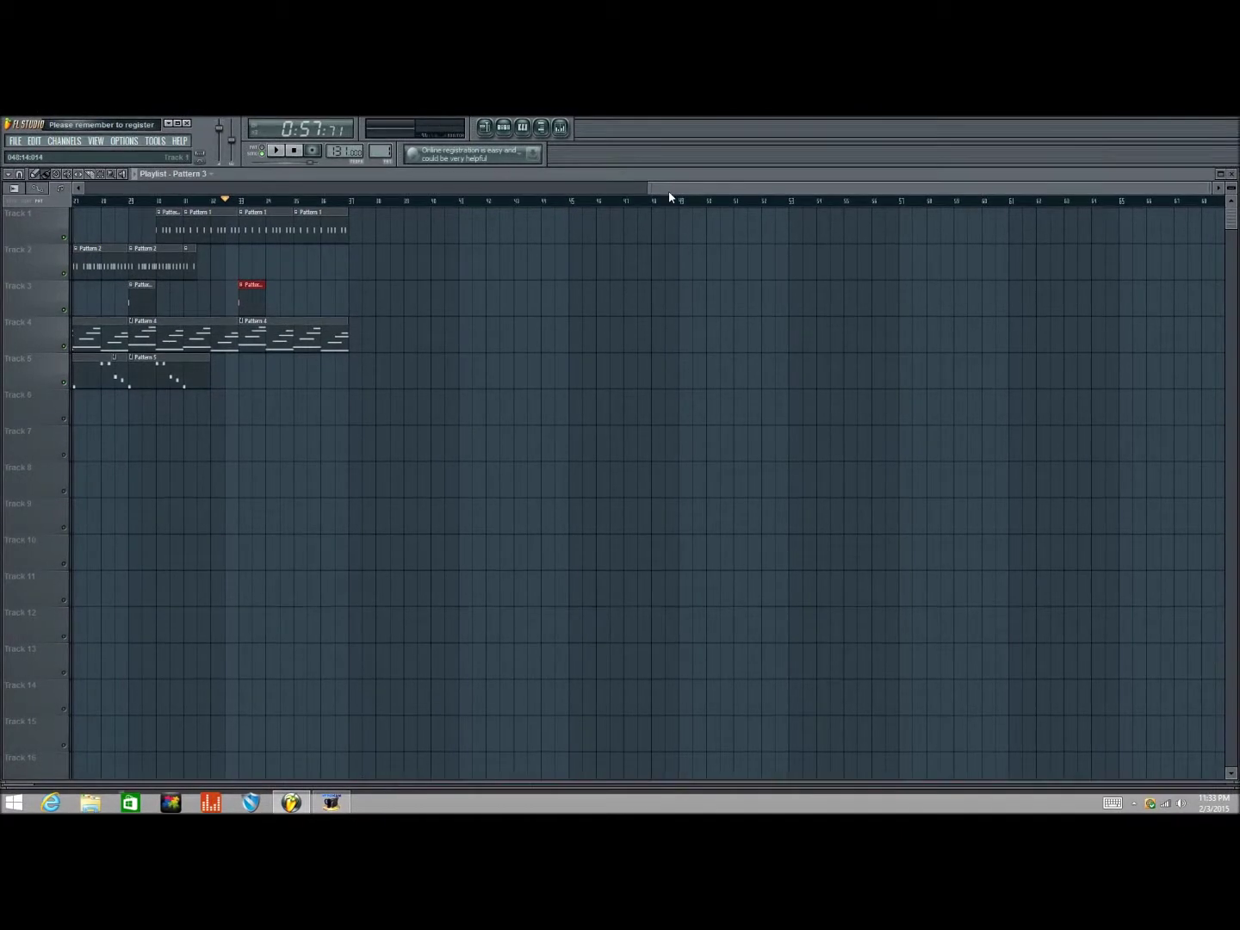
{"action": "left_click_drag", "start_coordinate": [647, 187], "coordinate": [86, 186]}
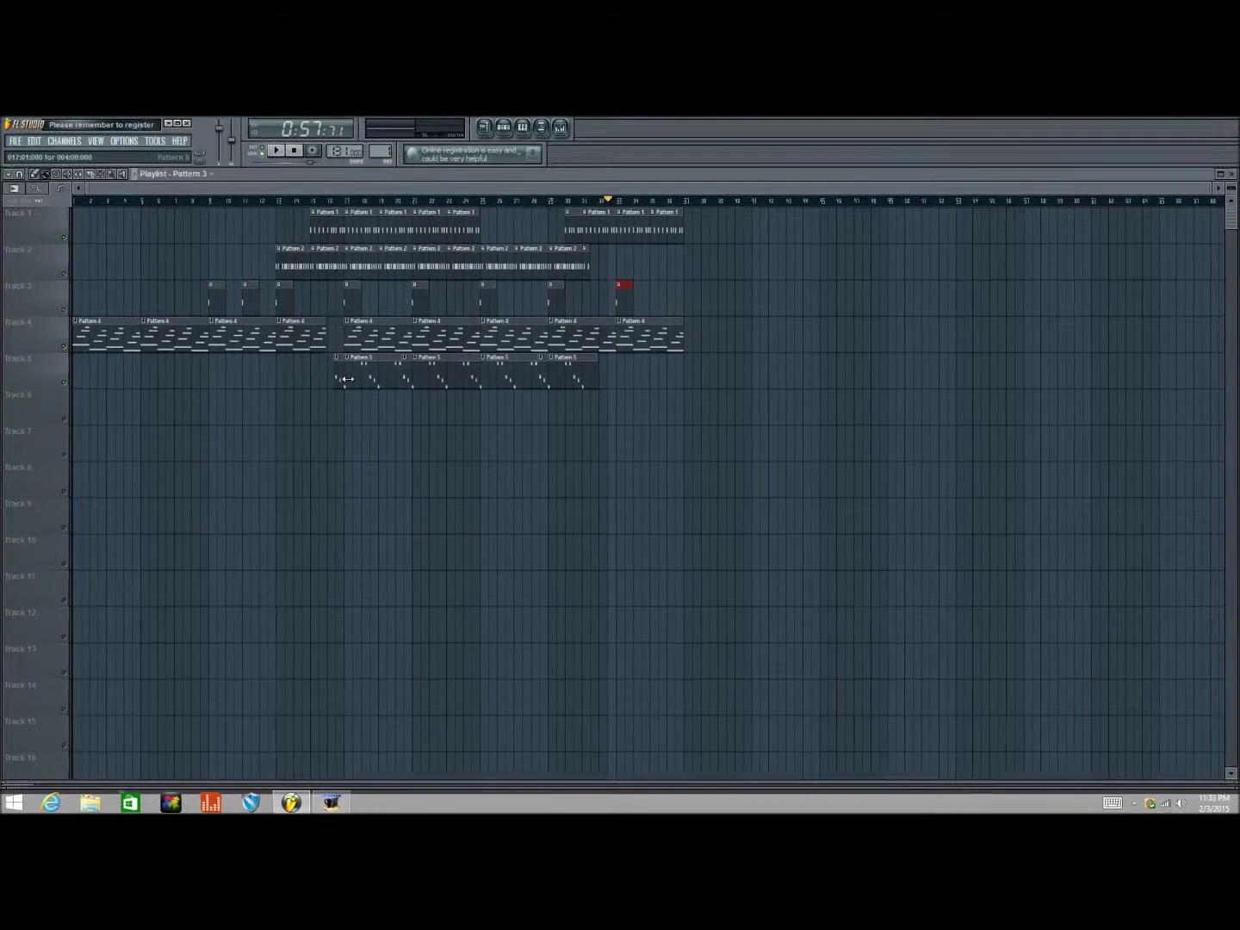
{"action": "left_click", "coordinate": [620, 294]}
{"action": "left_click", "coordinate": [723, 293]}
{"action": "left_click", "coordinate": [809, 293]}
{"action": "left_click", "coordinate": [900, 292]}
{"action": "right_click", "coordinate": [810, 297]}
{"action": "right_click", "coordinate": [722, 298]}
{"action": "right_click", "coordinate": [902, 299]}
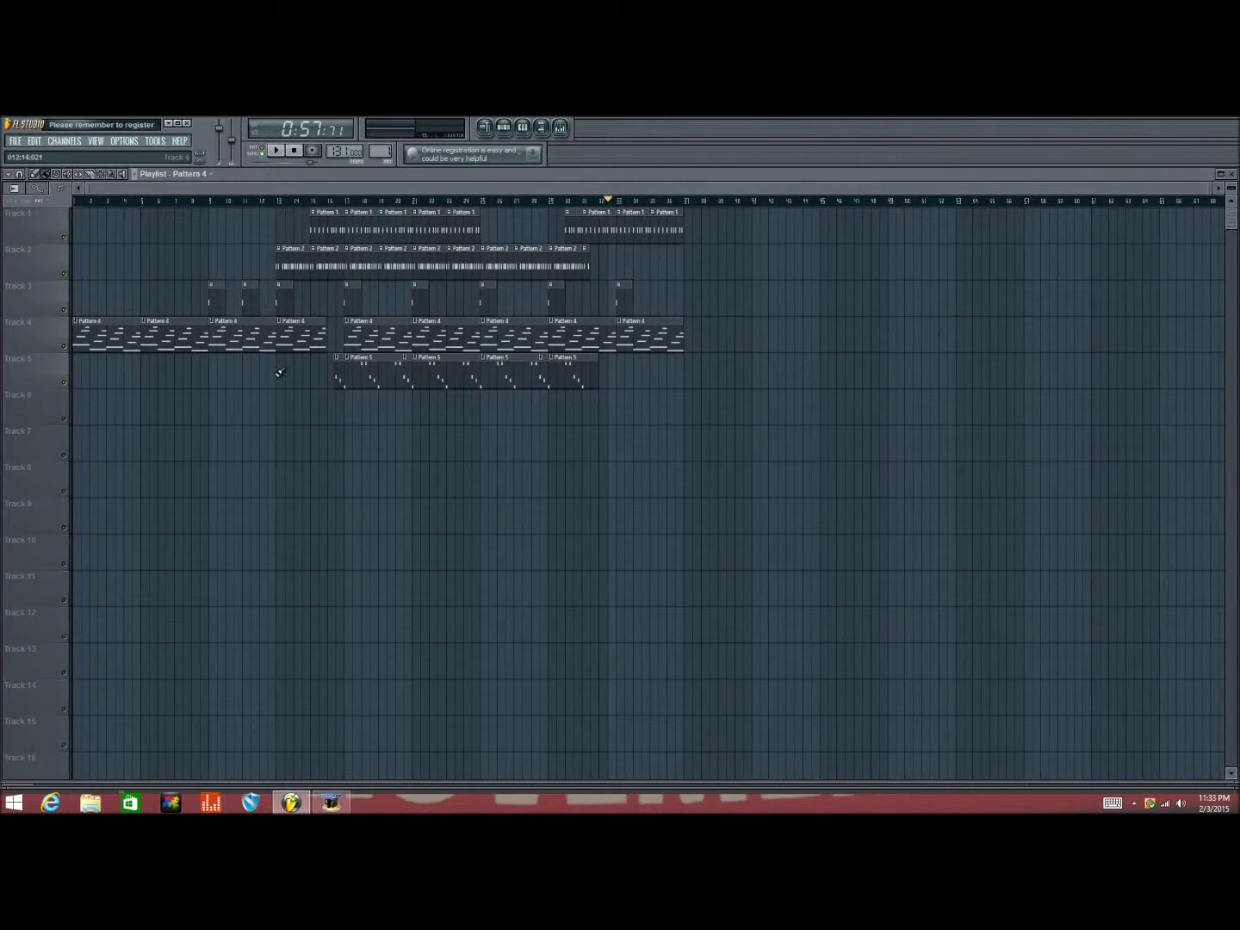
Try selecting the clips from bar 17 onward, and try the 1/6 step snap setting for the playlist
{"action": "left_click_drag", "start_coordinate": [354, 205], "coordinate": [617, 215]}
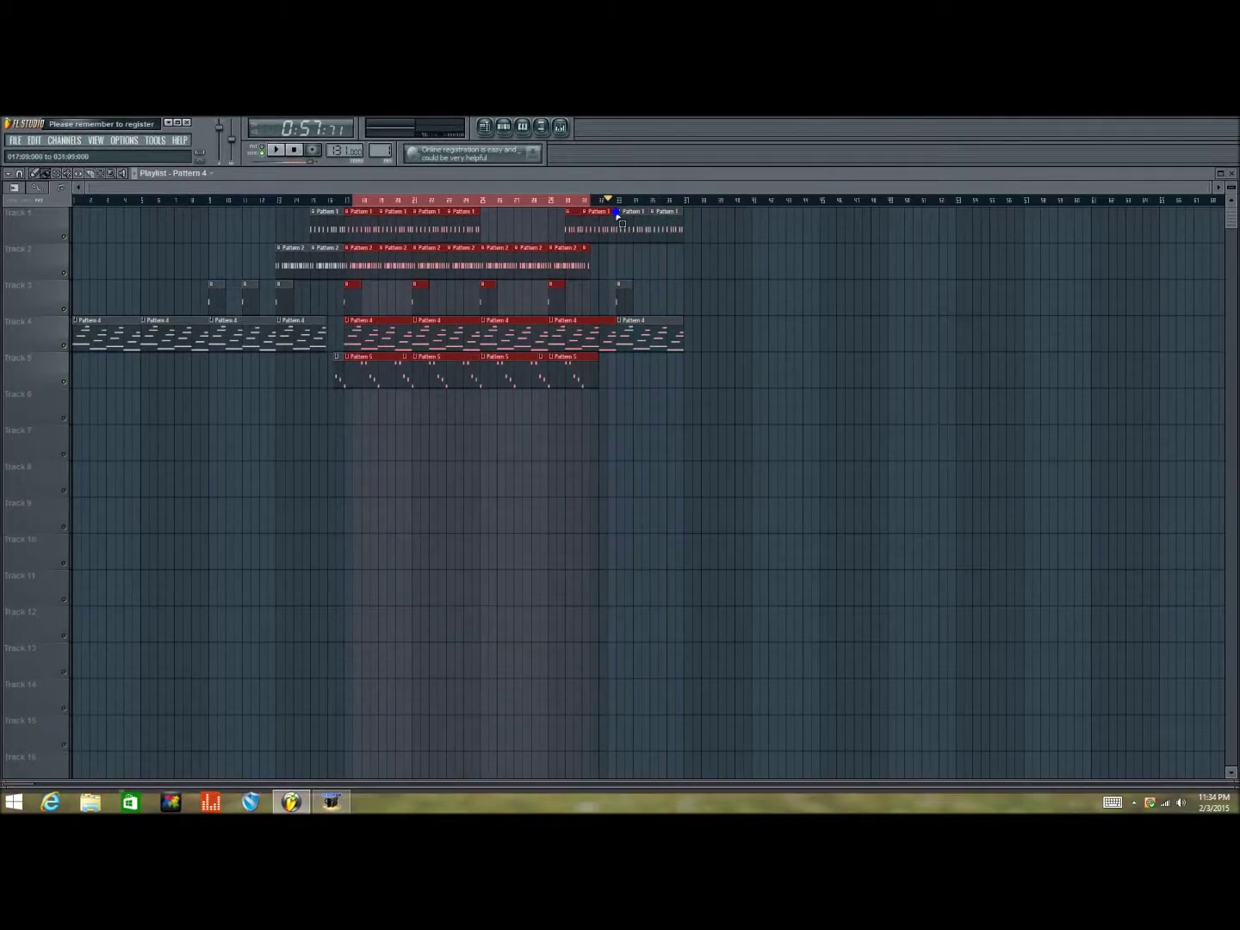
{"action": "left_click", "coordinate": [357, 200]}
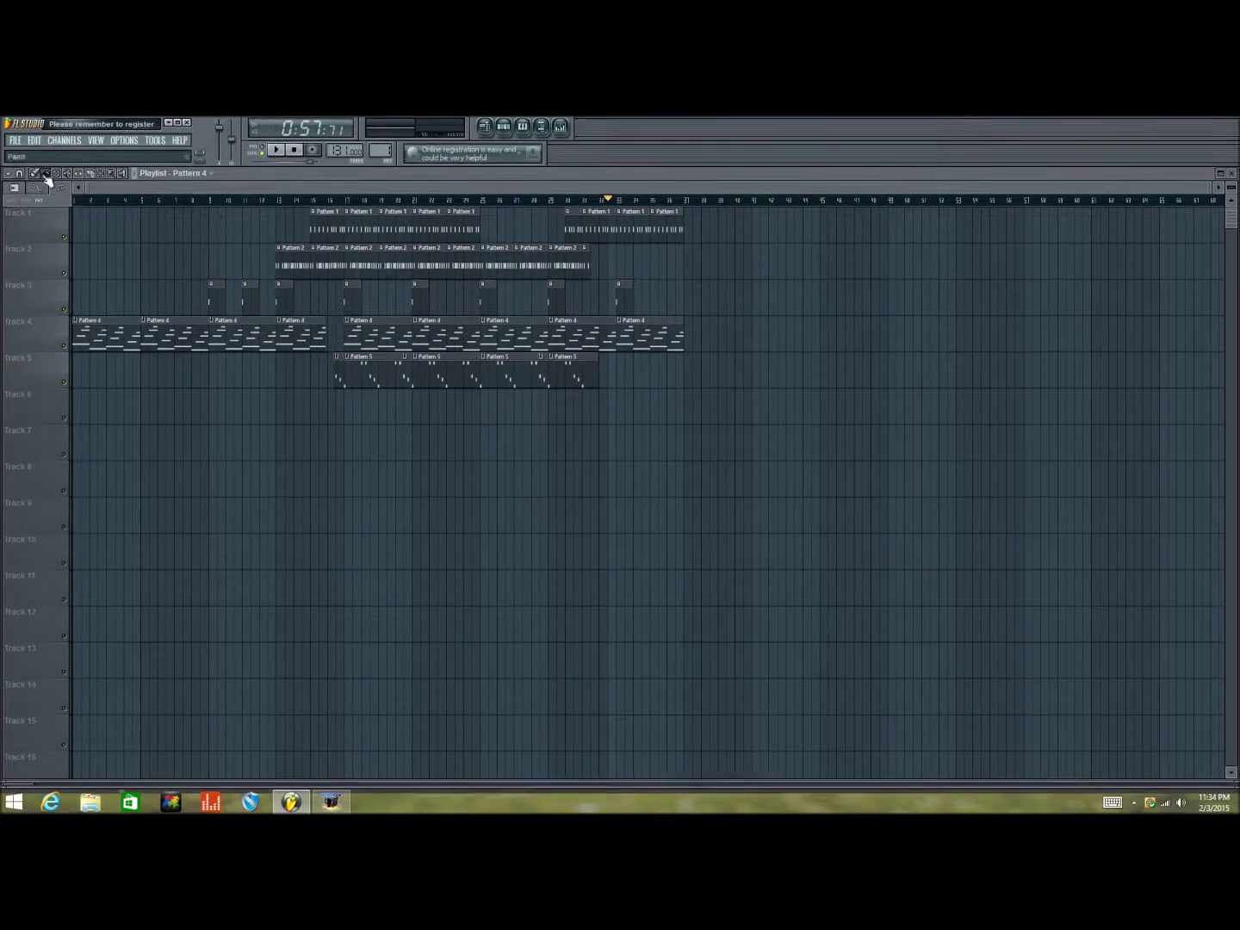
{"action": "left_click", "coordinate": [20, 176]}
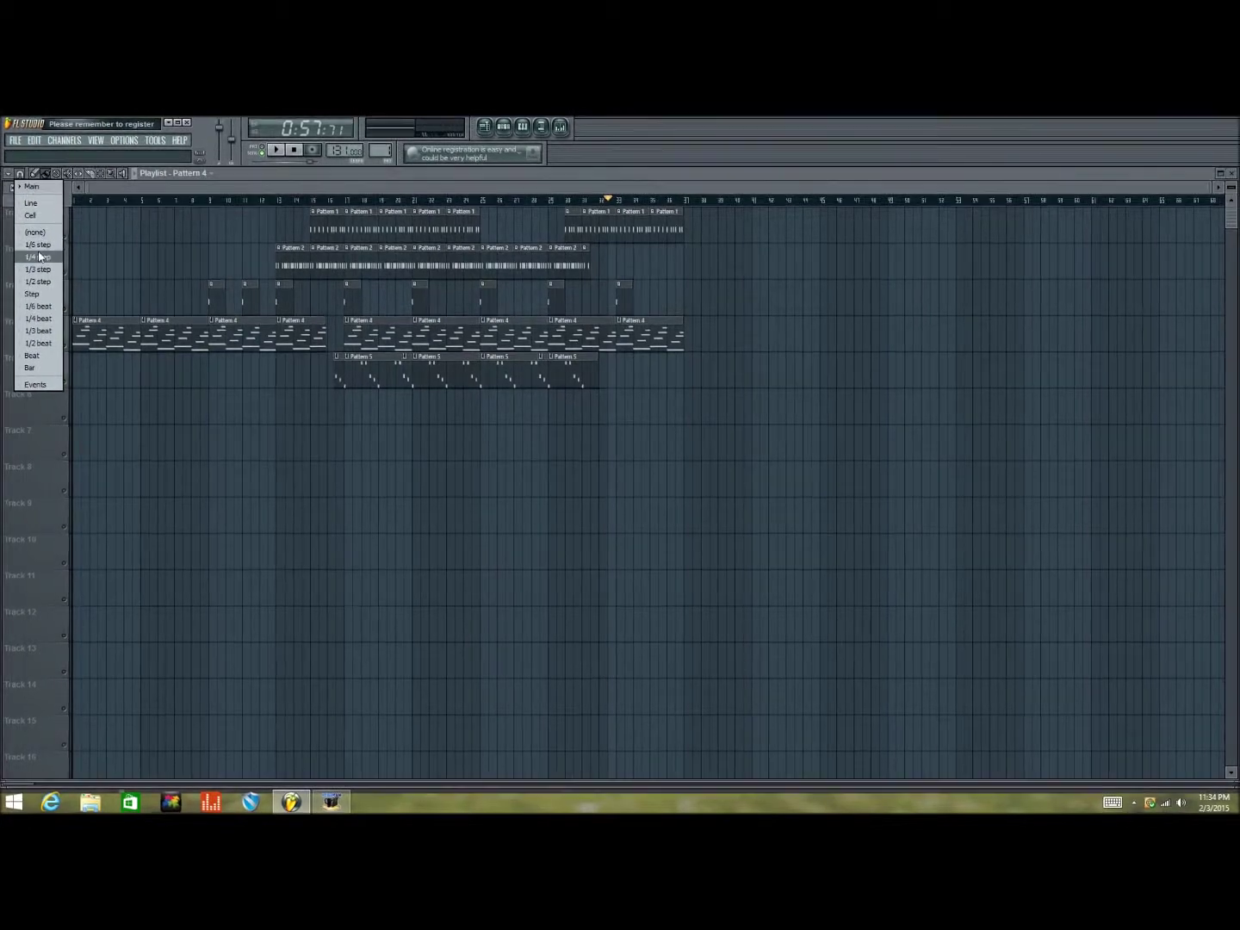
{"action": "left_click", "coordinate": [31, 204]}
{"action": "left_click", "coordinate": [20, 176]}
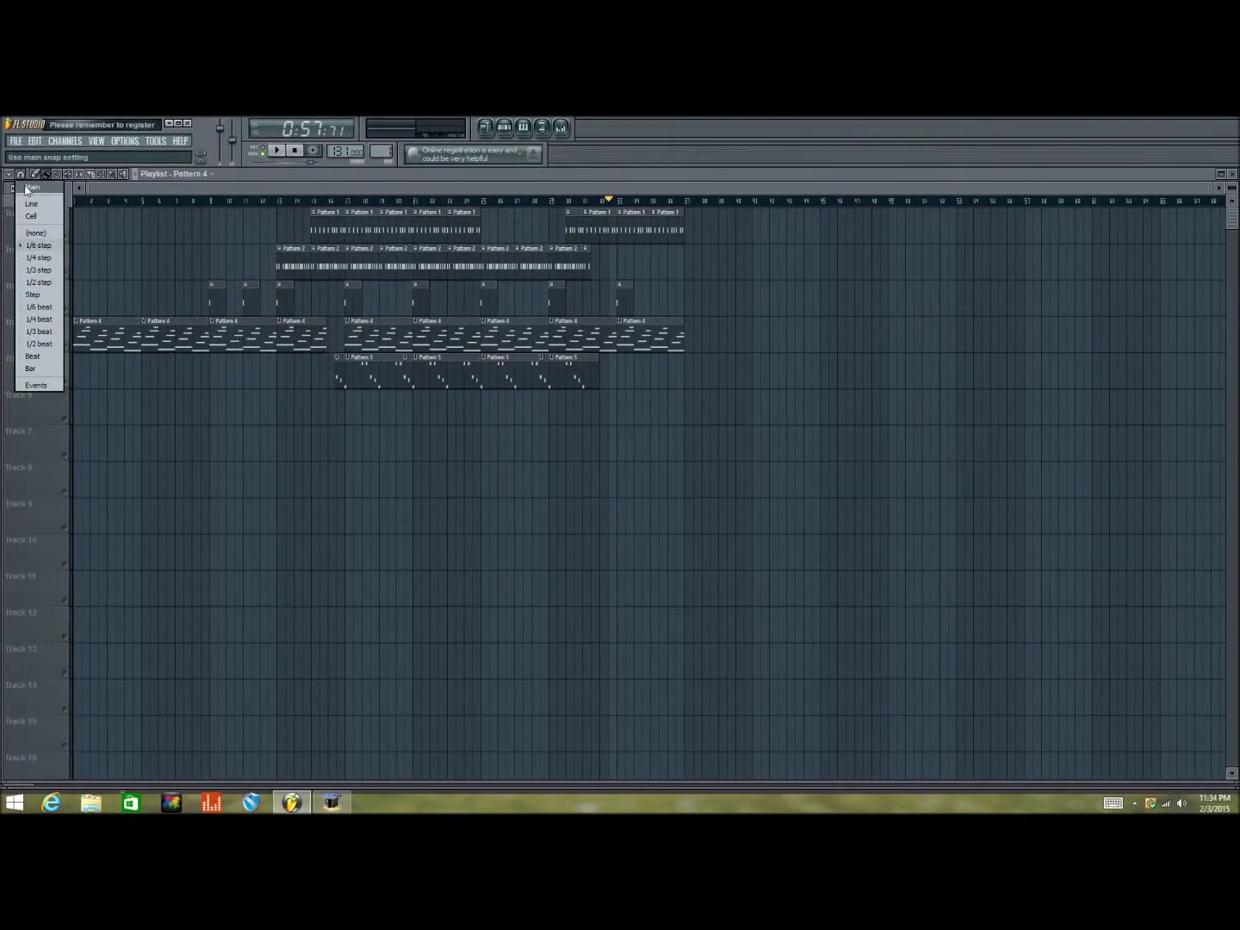
{"action": "left_click", "coordinate": [31, 204]}
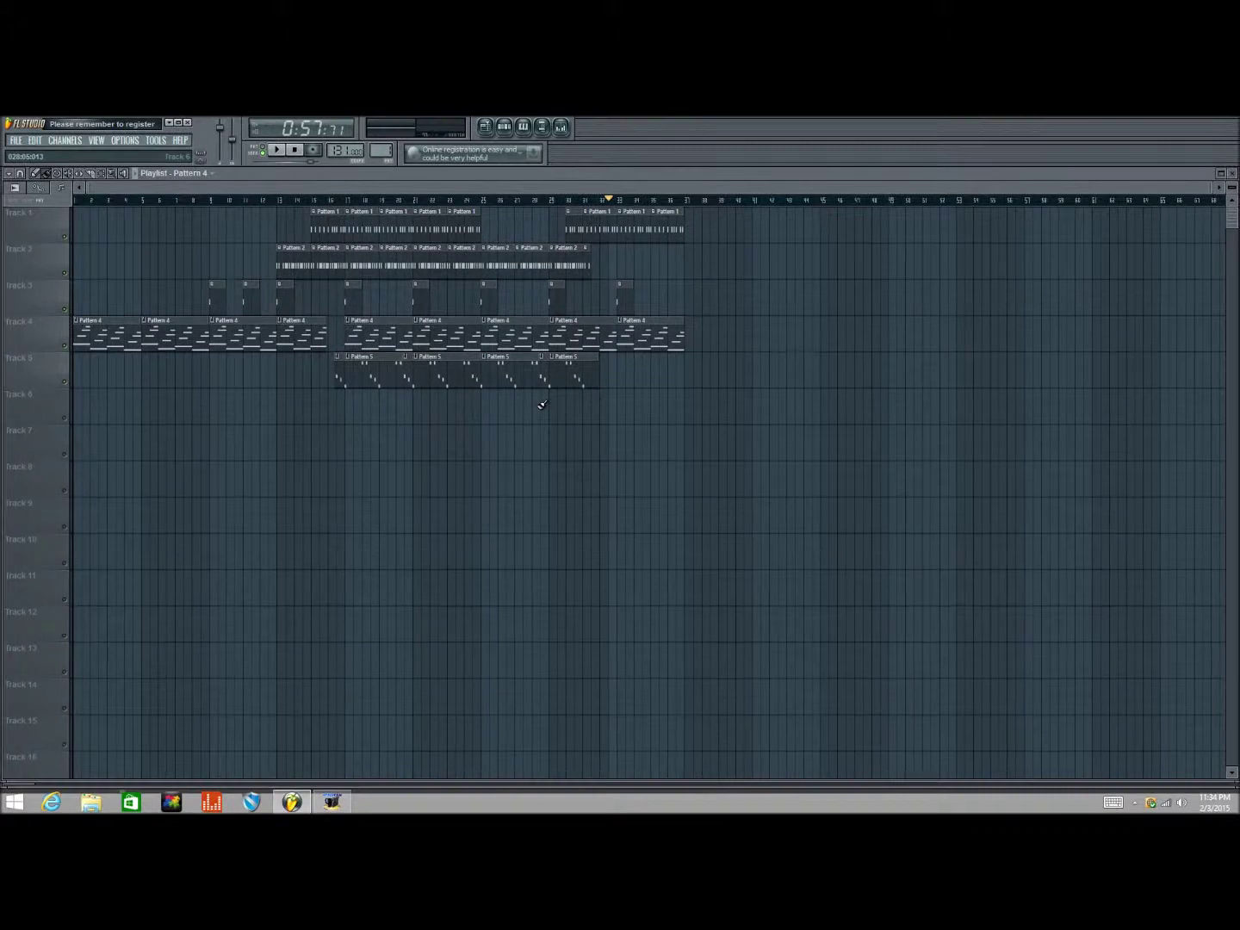
Remove the extra Pattern 4 clip at bar 37 on Track 4, and select all clips from bar 17 through bar 36
{"action": "left_click_drag", "start_coordinate": [681, 334], "coordinate": [689, 334]}
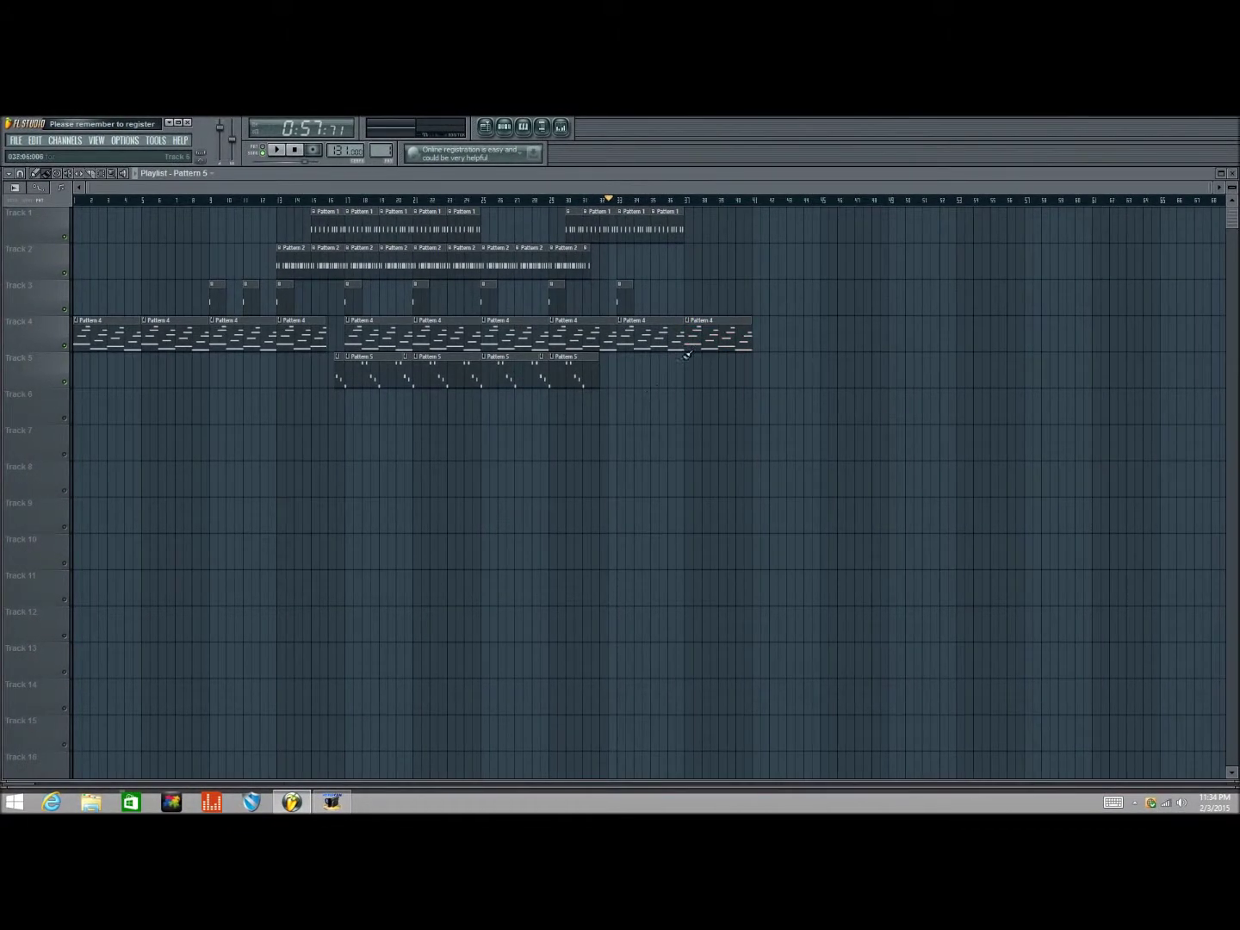
{"action": "right_click", "coordinate": [716, 328]}
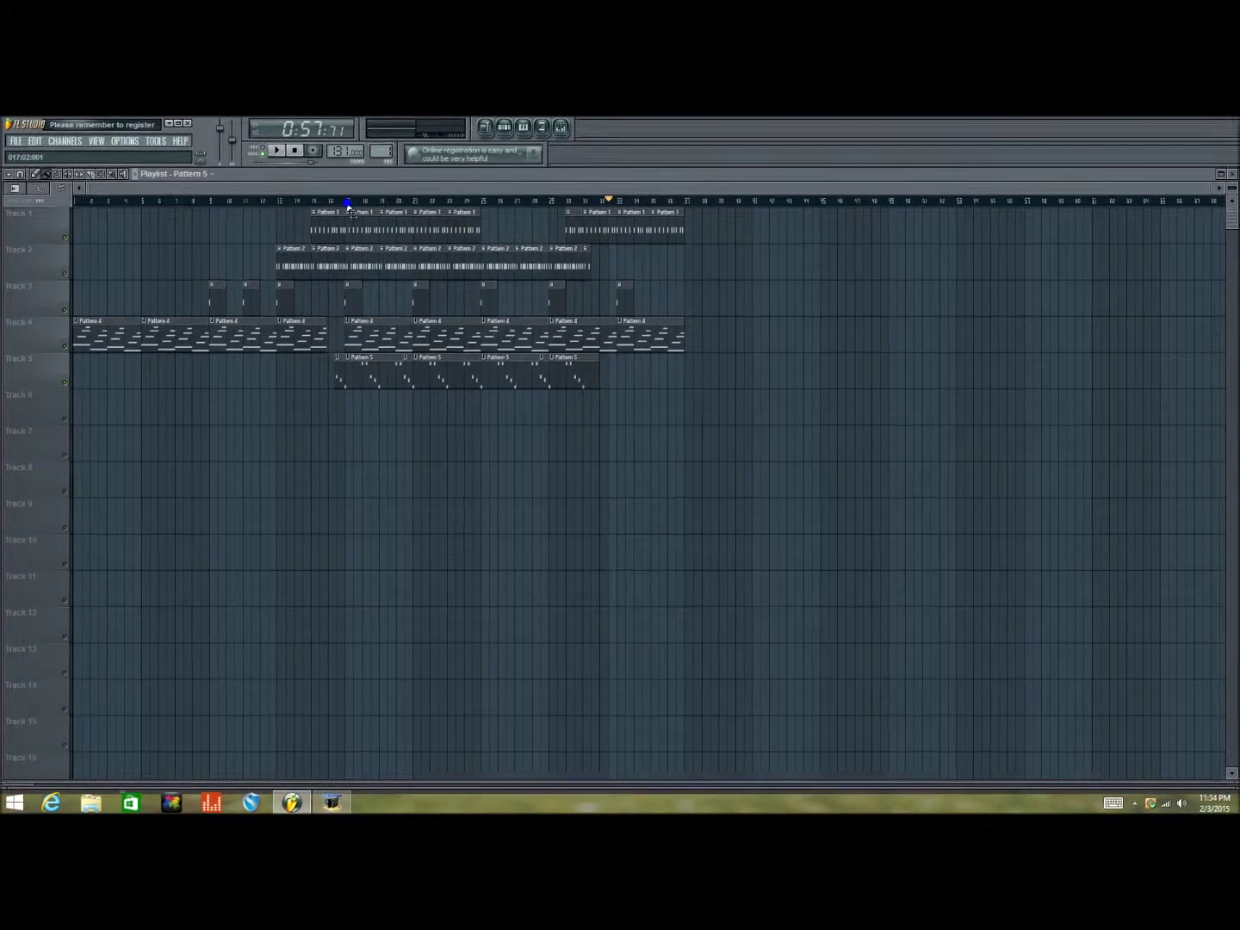
{"action": "left_click_drag", "start_coordinate": [347, 205], "coordinate": [967, 246]}
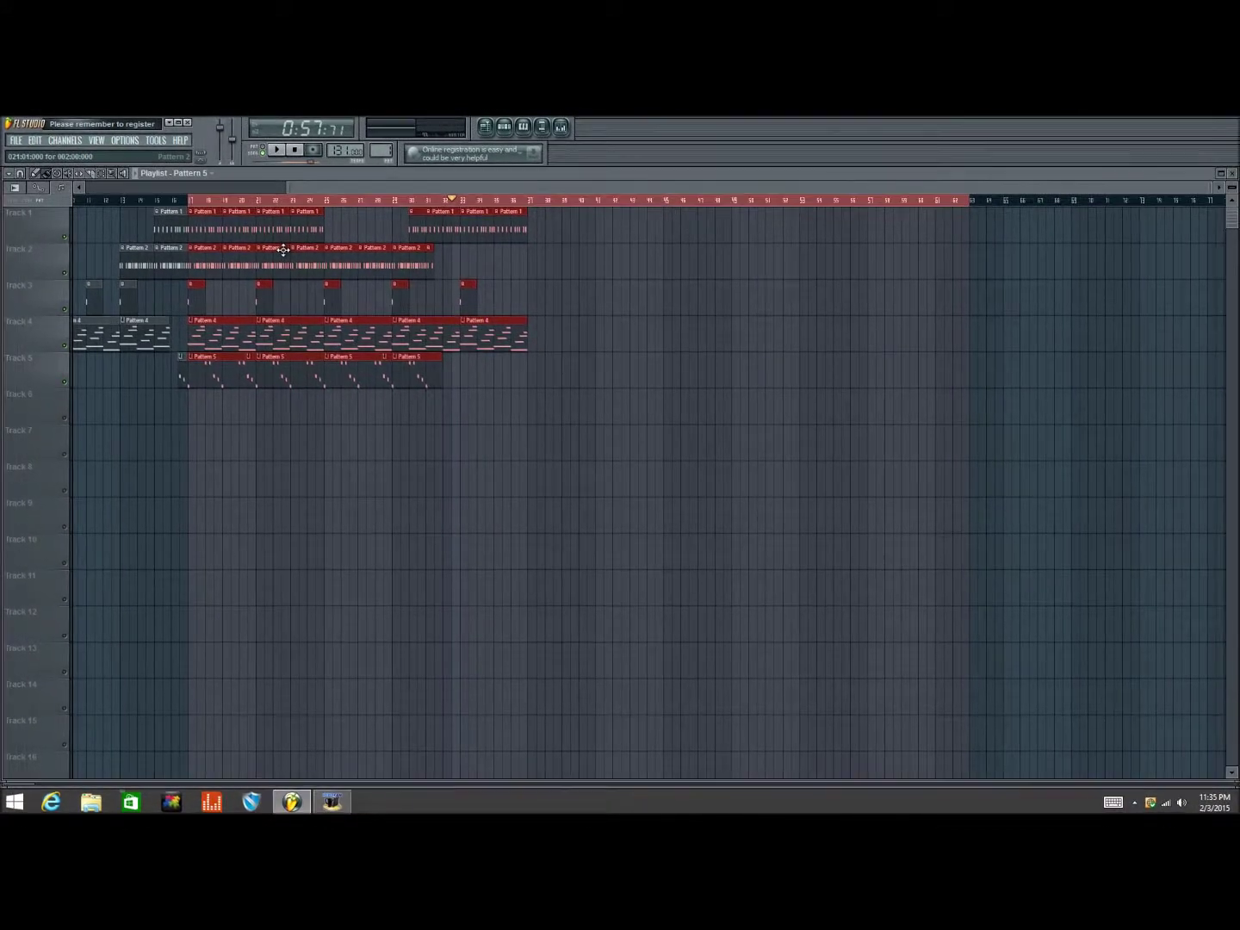
{"action": "left_click_drag", "start_coordinate": [974, 208], "coordinate": [189, 221]}
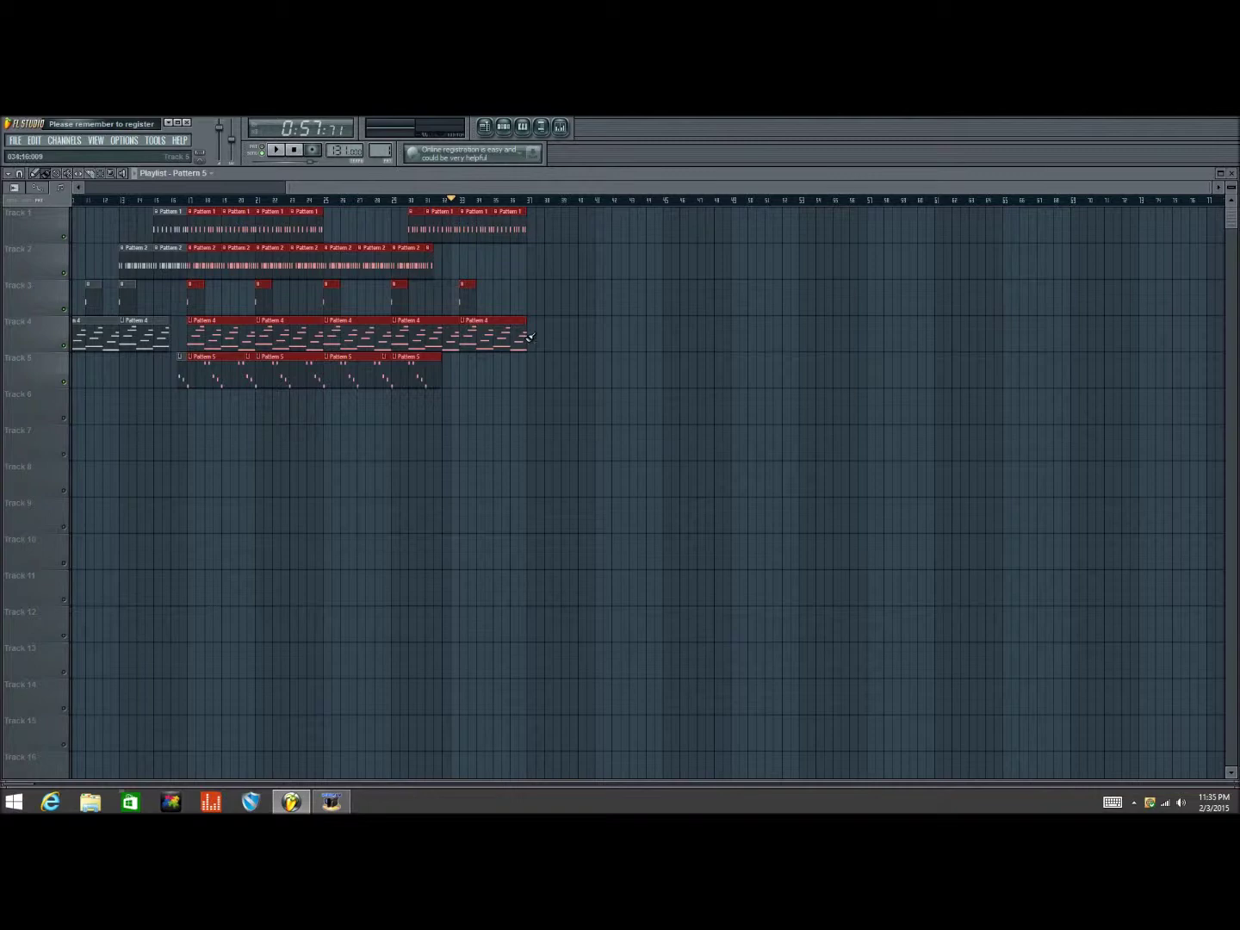
{"action": "scroll", "coordinate": [292, 206], "scroll_direction": "up", "scroll_amount": 2}
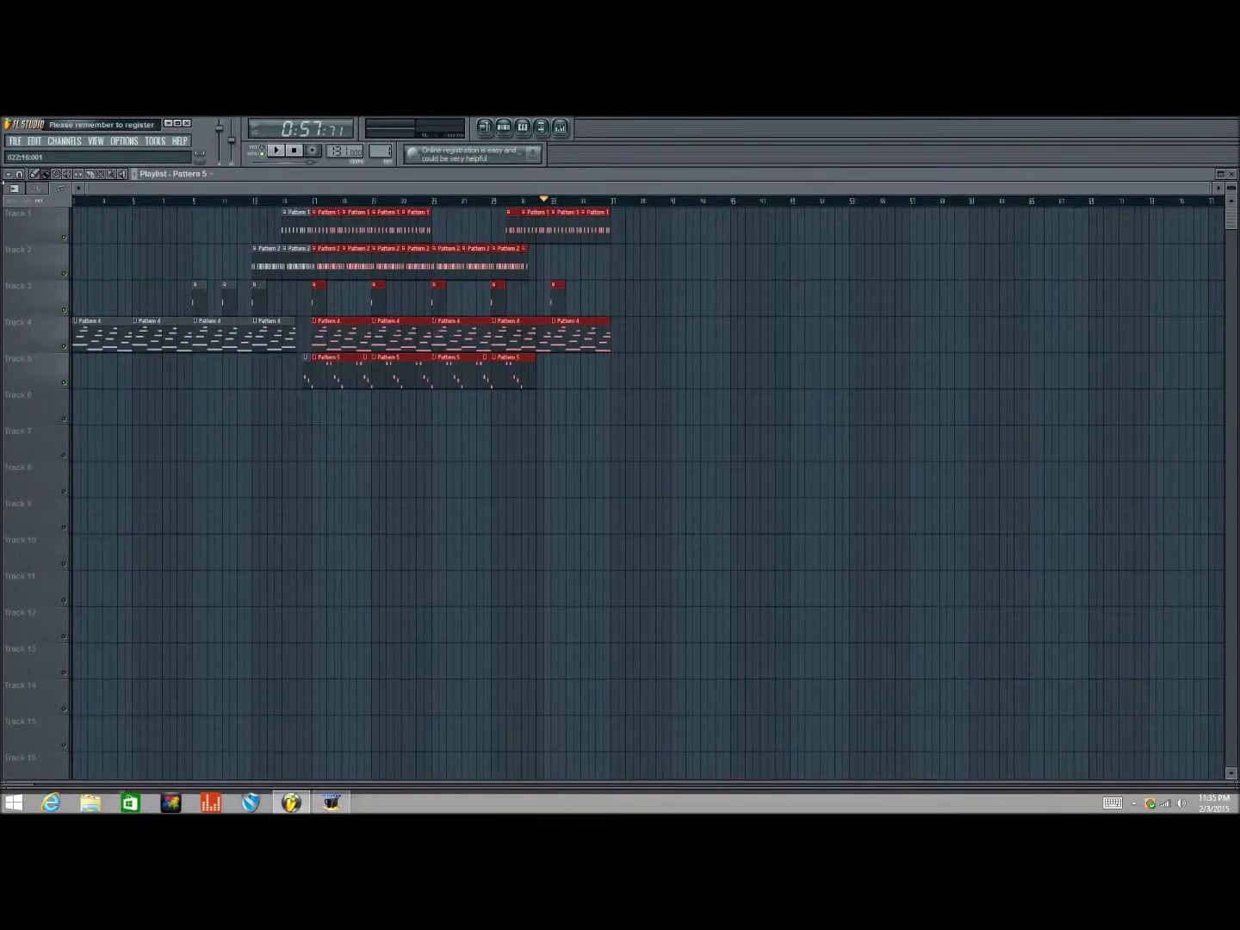